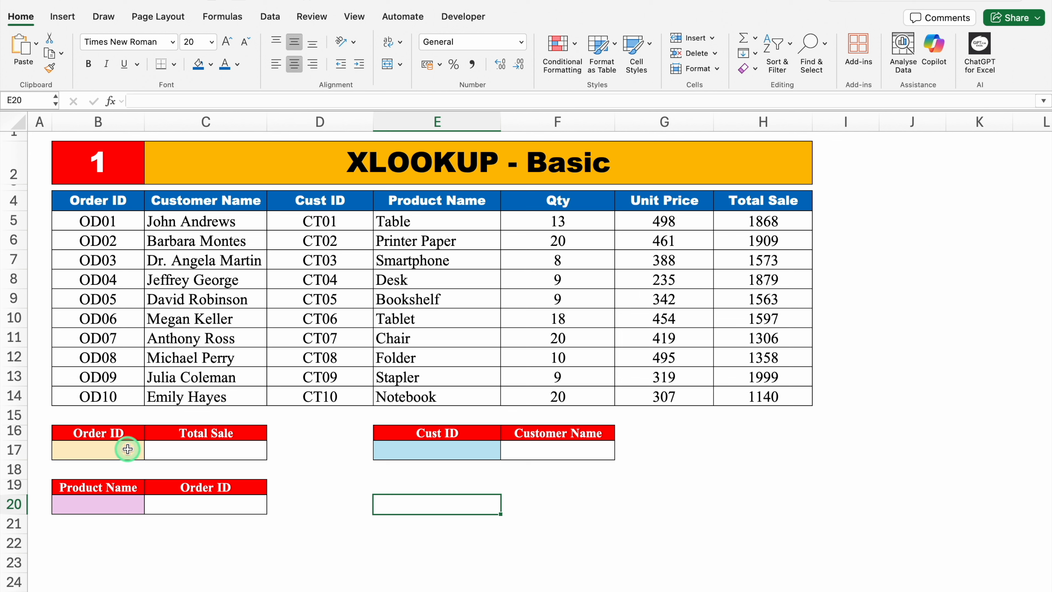
Step: Choose the order ID of the second table record in the Order ID lookup cell B17
left_click(127, 449)
left_click(150, 454)
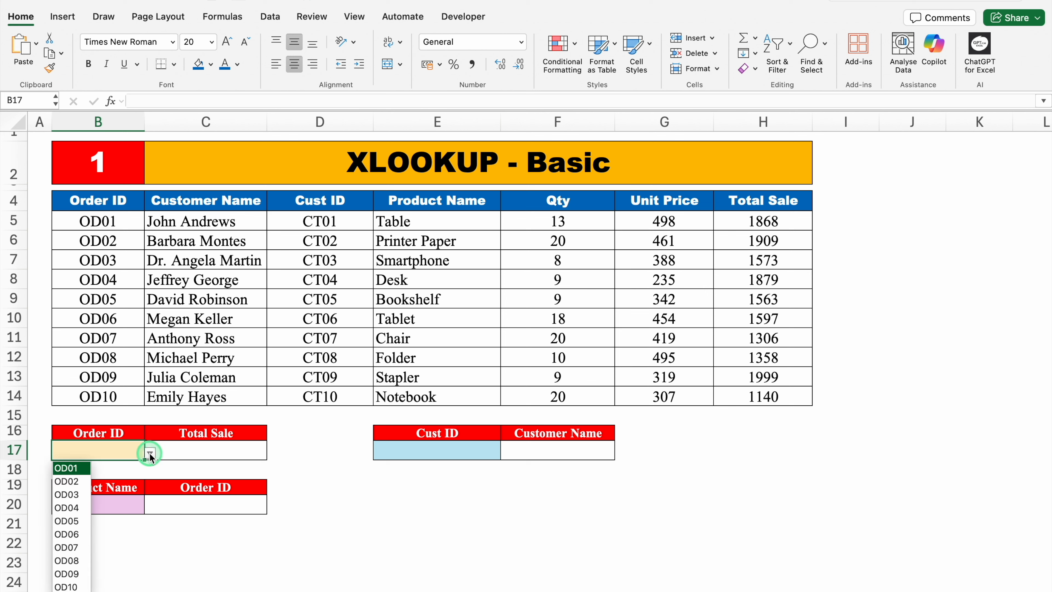
left_click(68, 481)
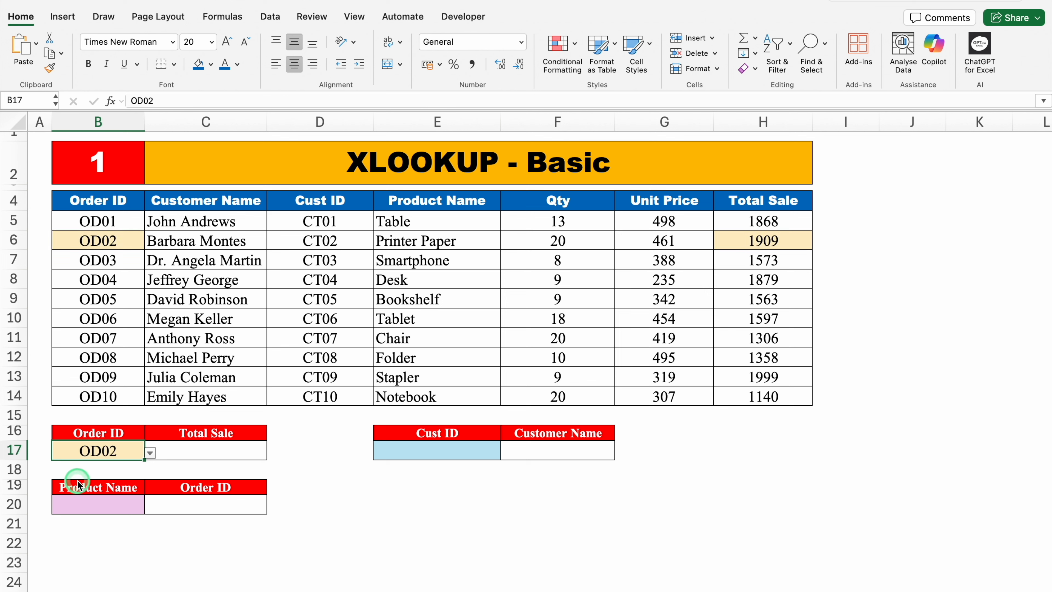
Step: Enter =XLOOKUP(B17,B5:B14,H5:H14) in C17 to return the Total Sale for the chosen order ID
left_click(190, 456)
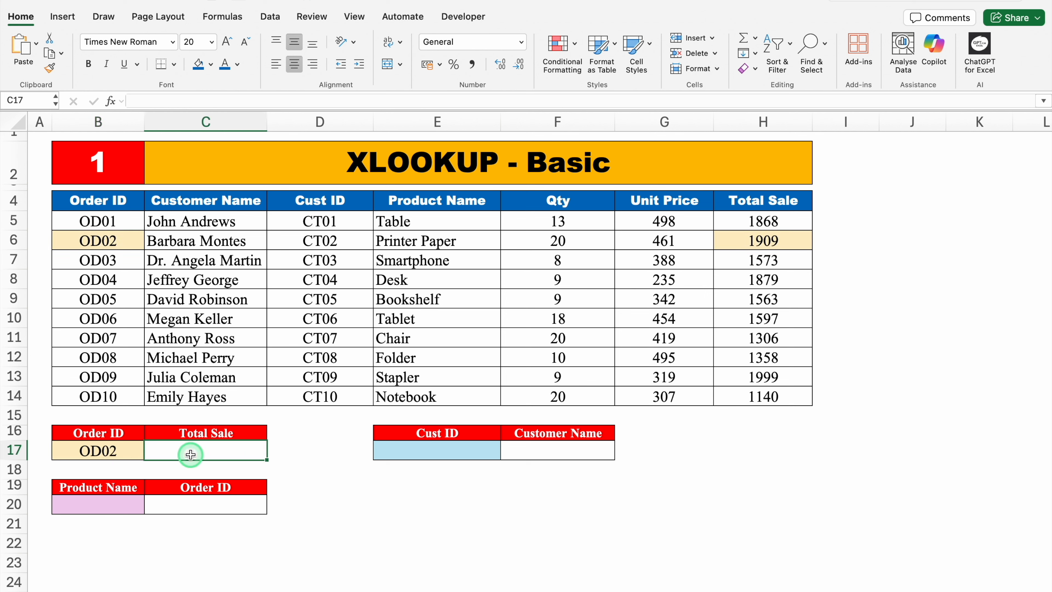
type("=")
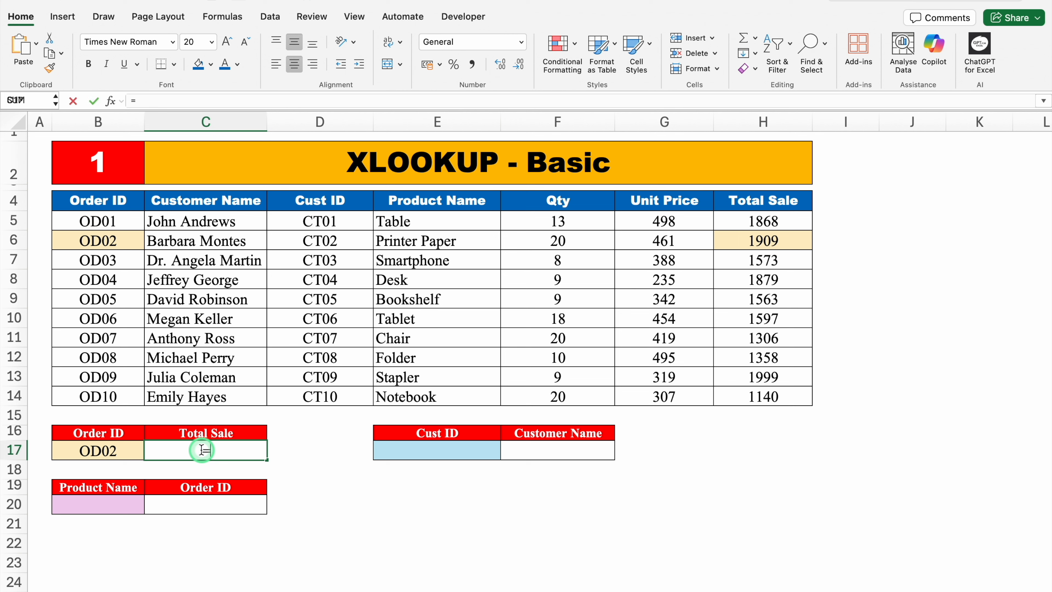
type("XL")
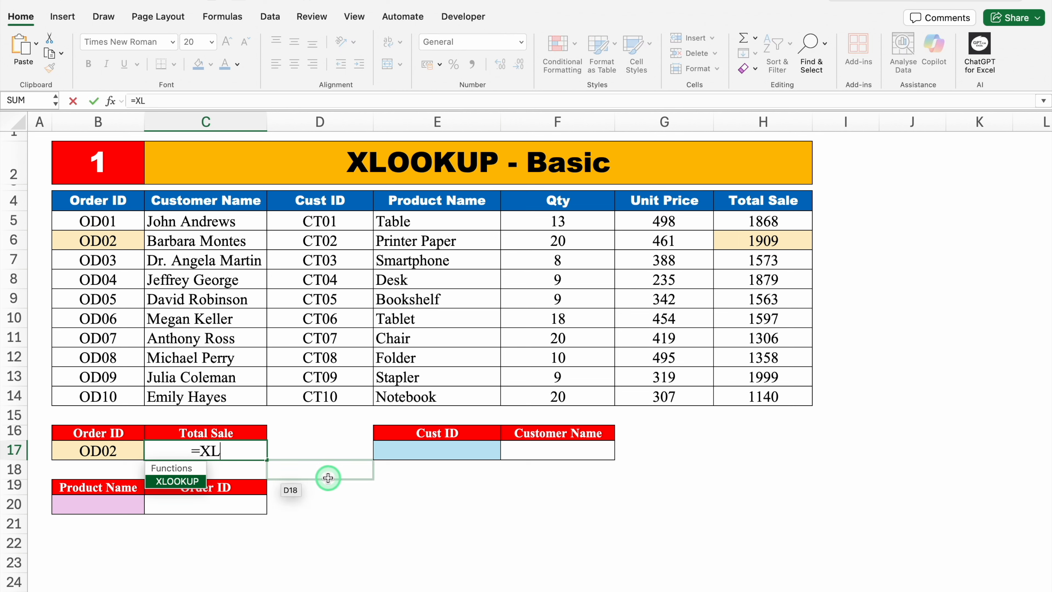
key("Tab")
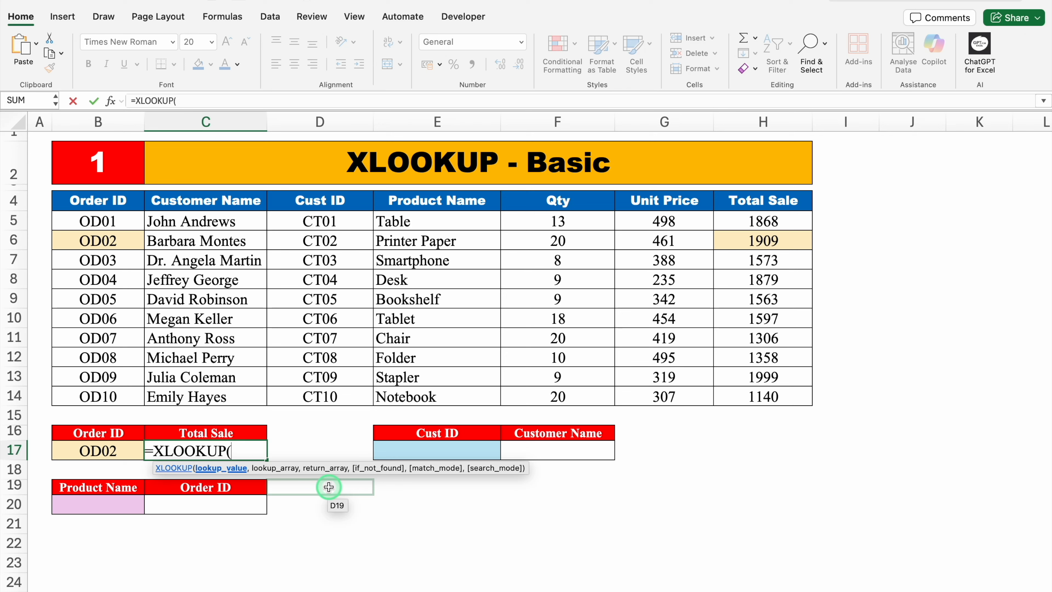
left_click(121, 451)
type(",")
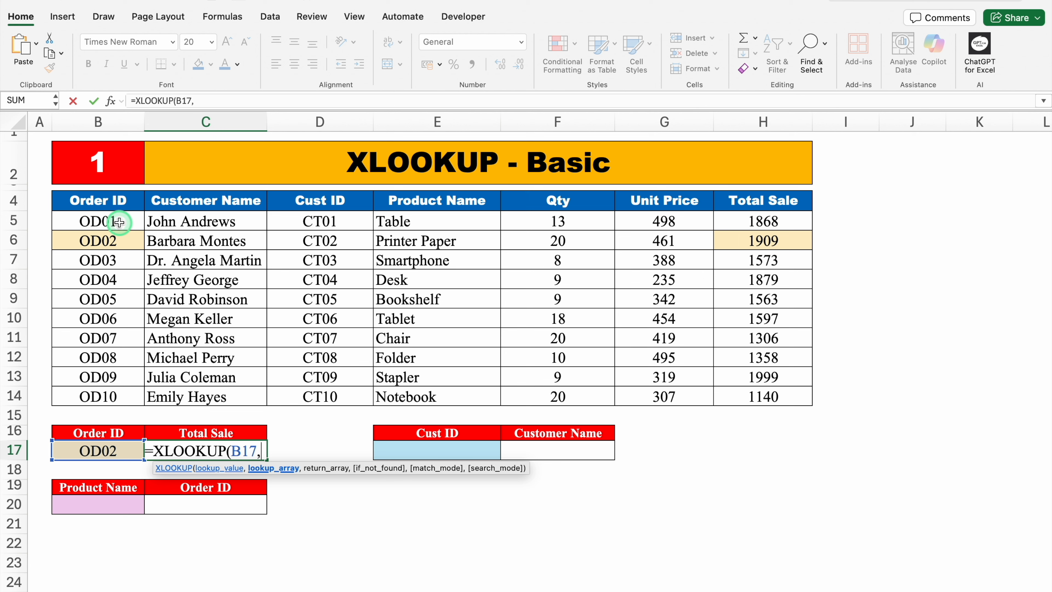
left_click_drag(118, 219, 112, 391)
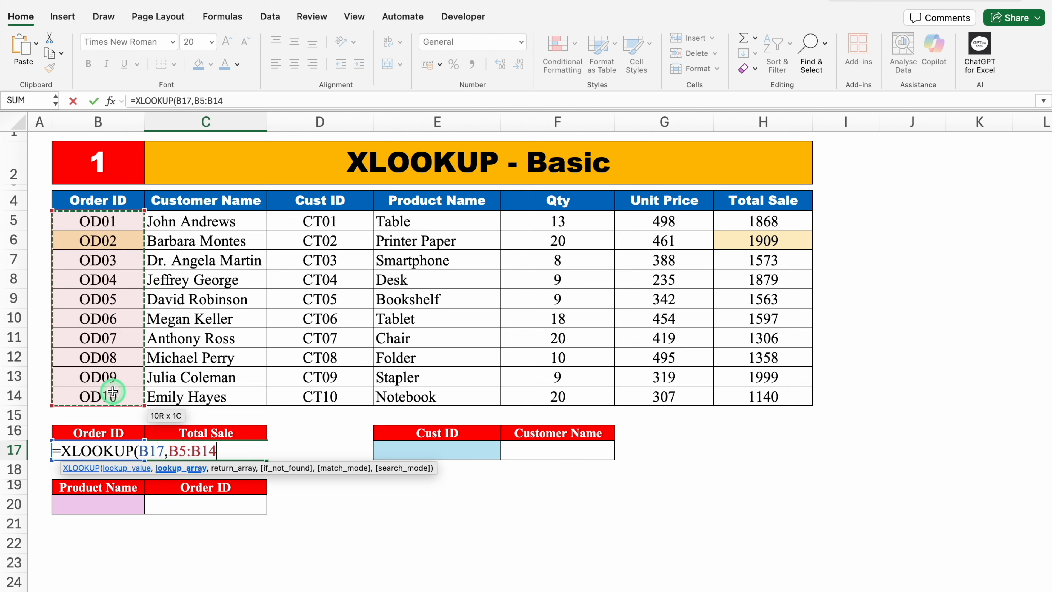
type(",")
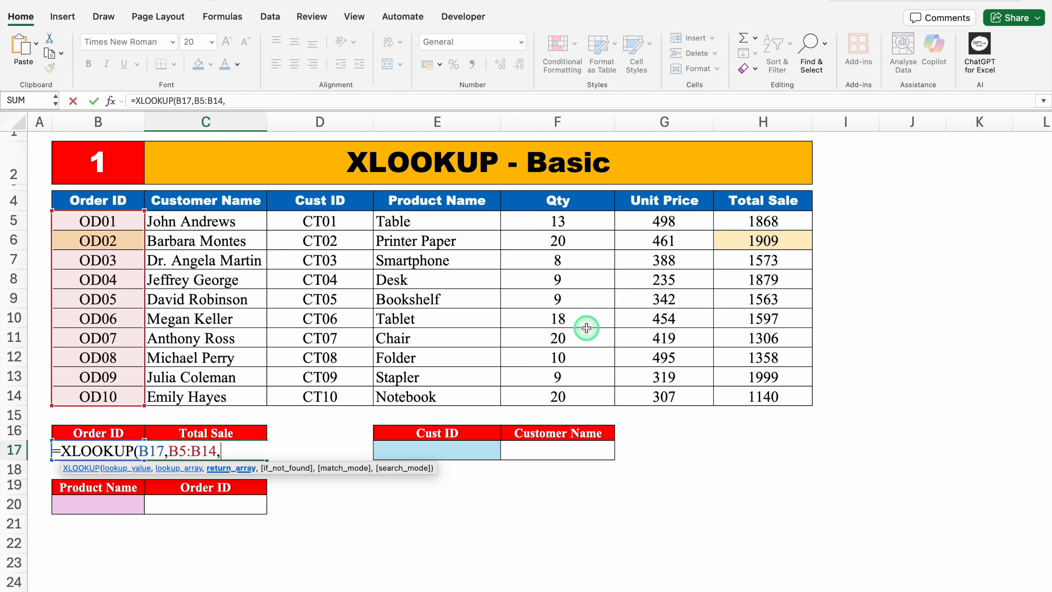
left_click_drag(753, 217, 763, 396)
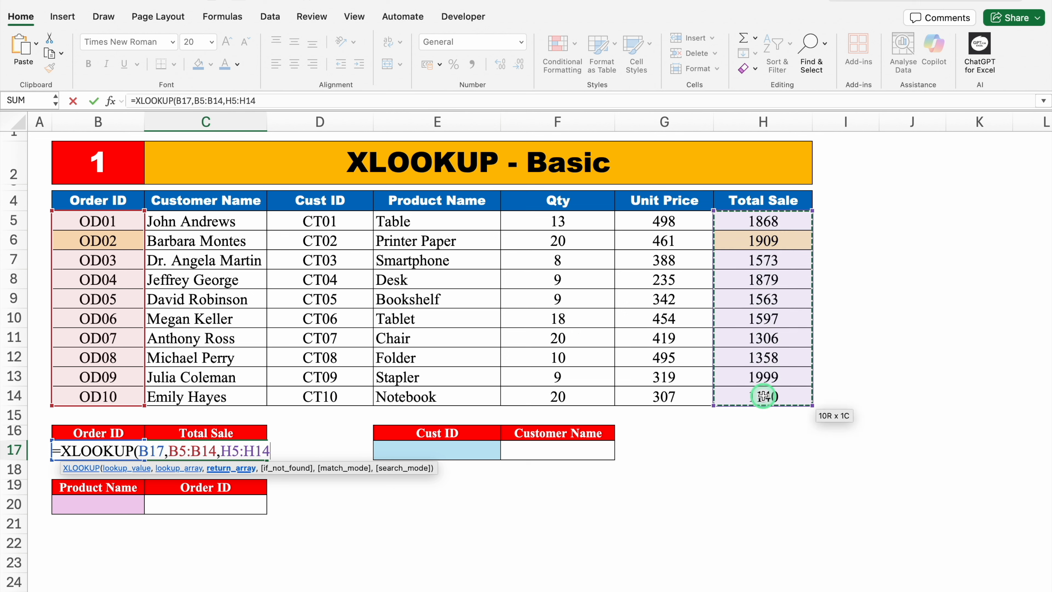
type(")")
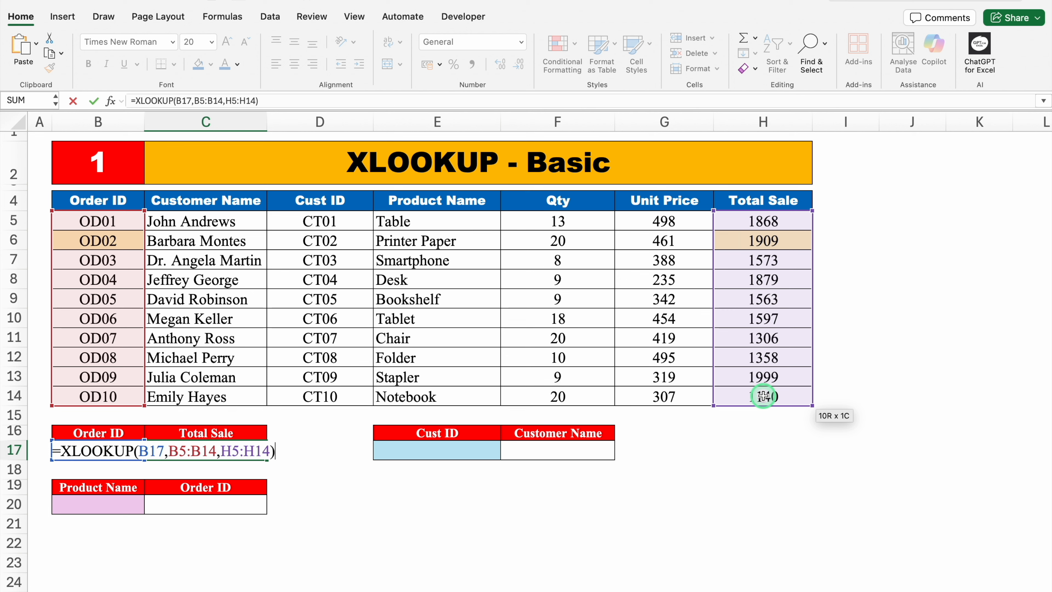
key("Return")
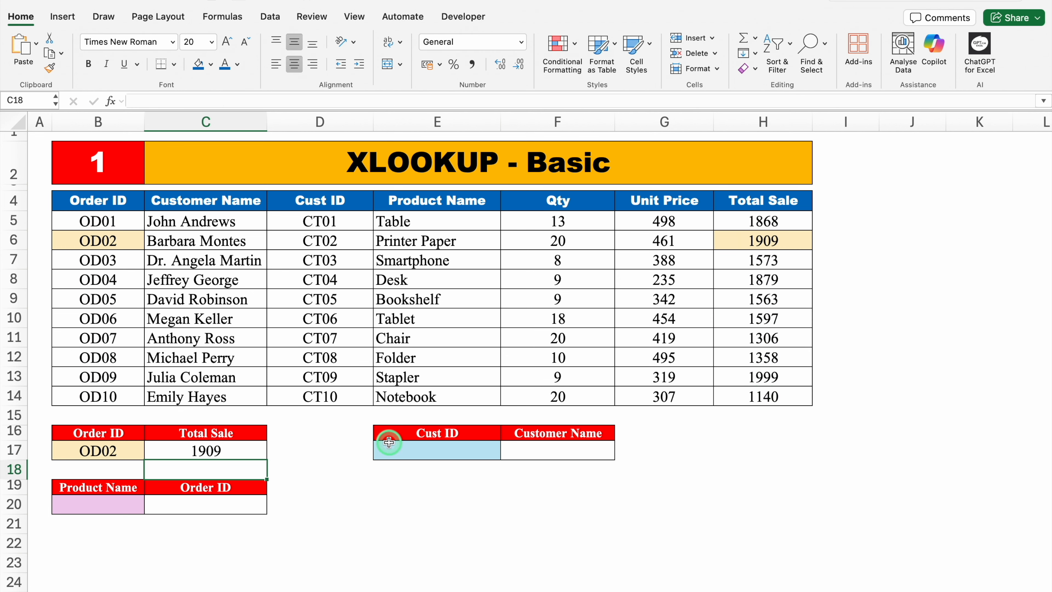
Step: Enter the customer ID from table row 9 in the Cust ID lookup cell E17
left_click(422, 450)
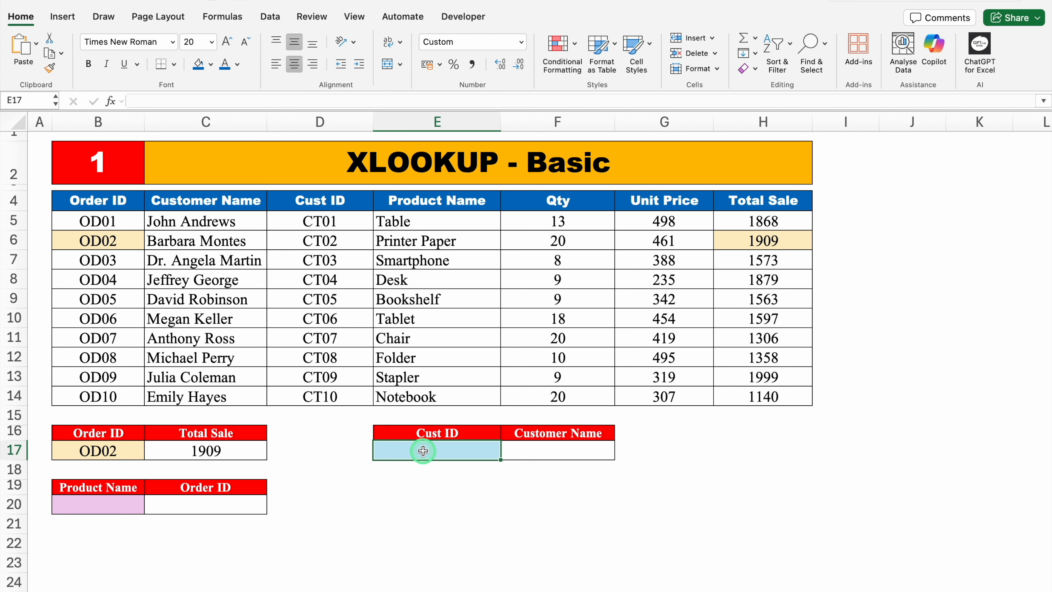
type("CT0")
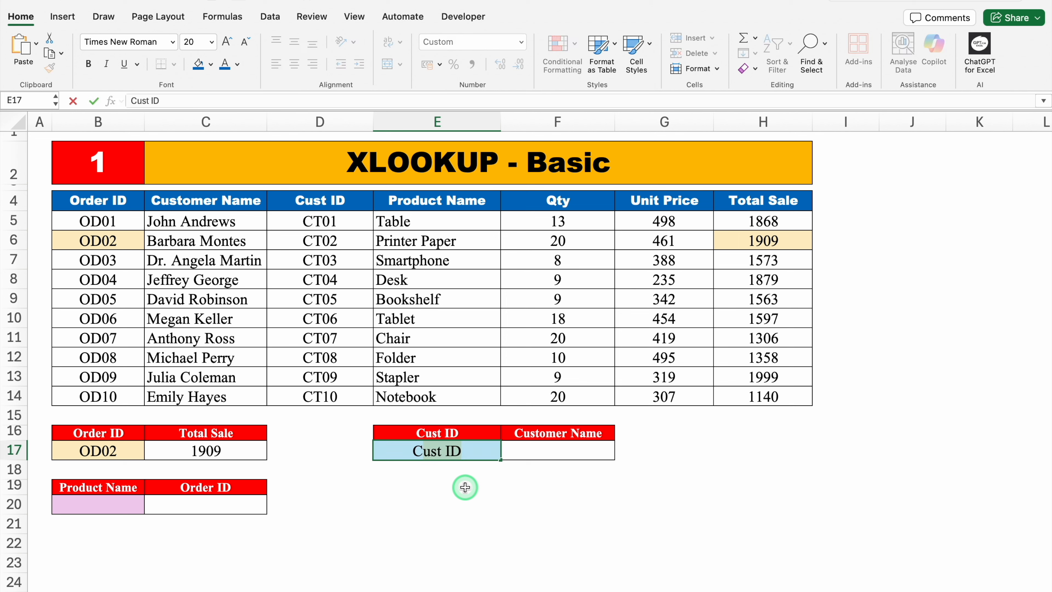
type("5")
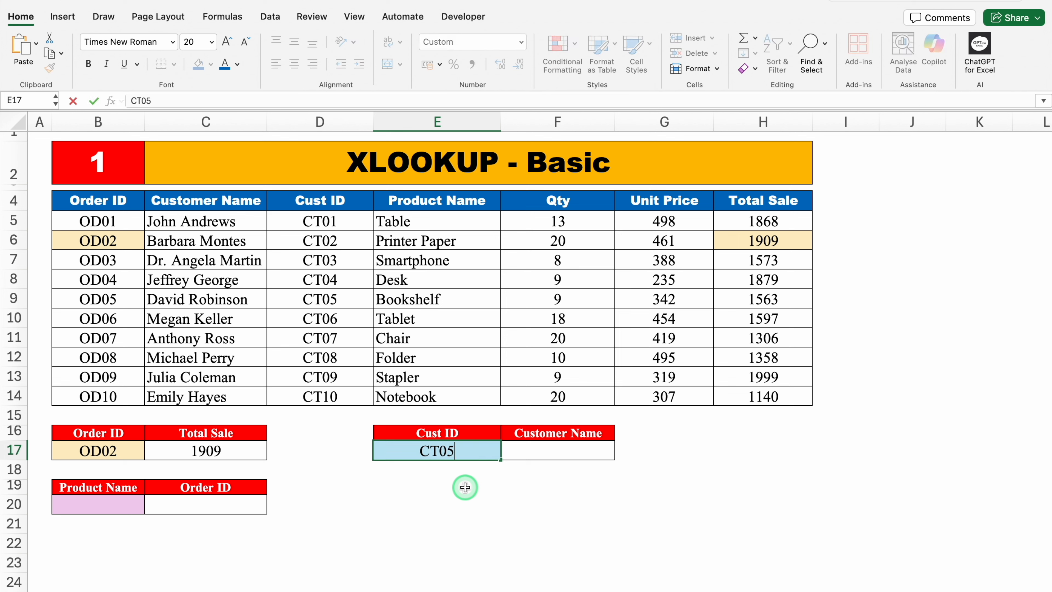
key("Return")
Step: Enter =XLOOKUP(E17,D4:D14,C4:C14) in F17 to return the Customer Name for the customer ID in E17
key("Up")
key("Right")
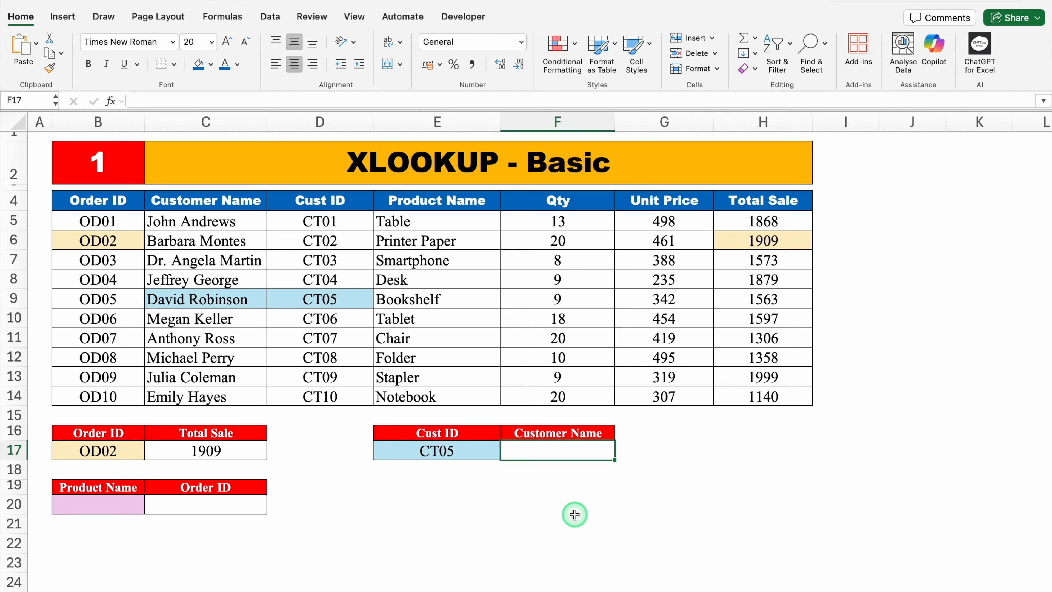
type("=")
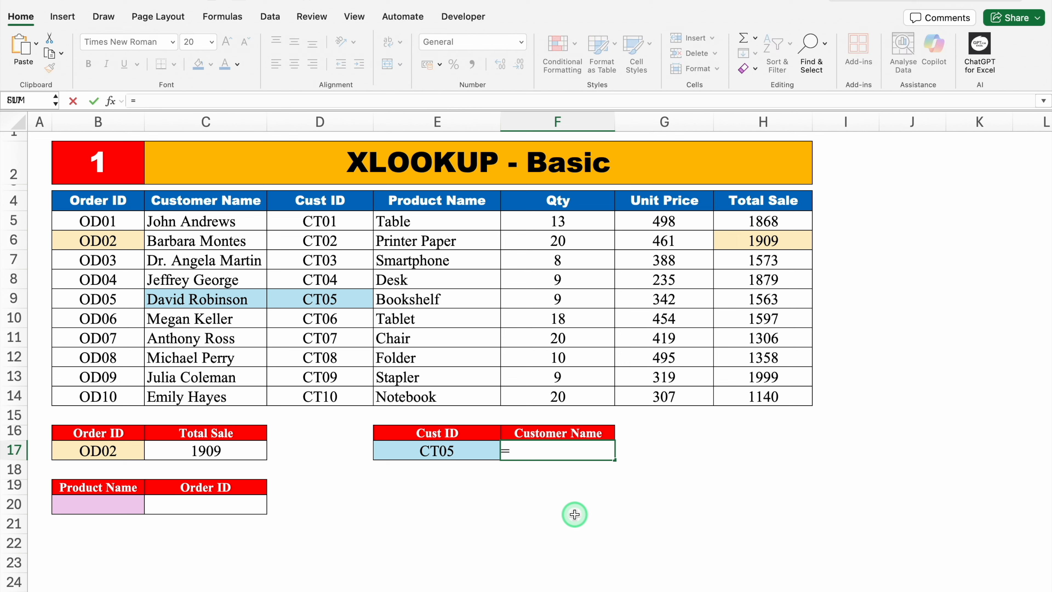
type("XL")
double_click(542, 480)
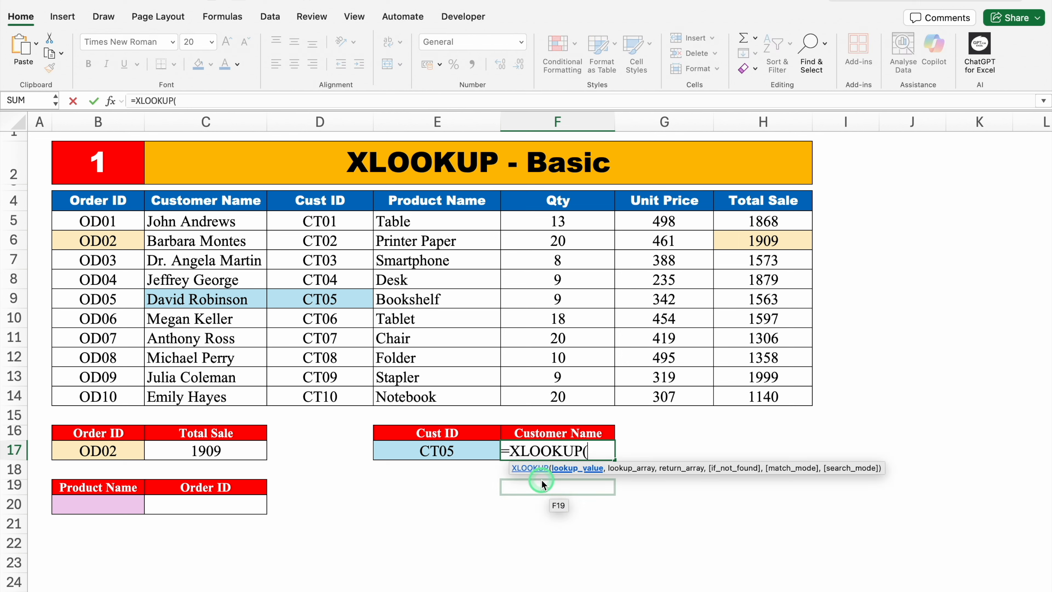
left_click(478, 453)
type(",")
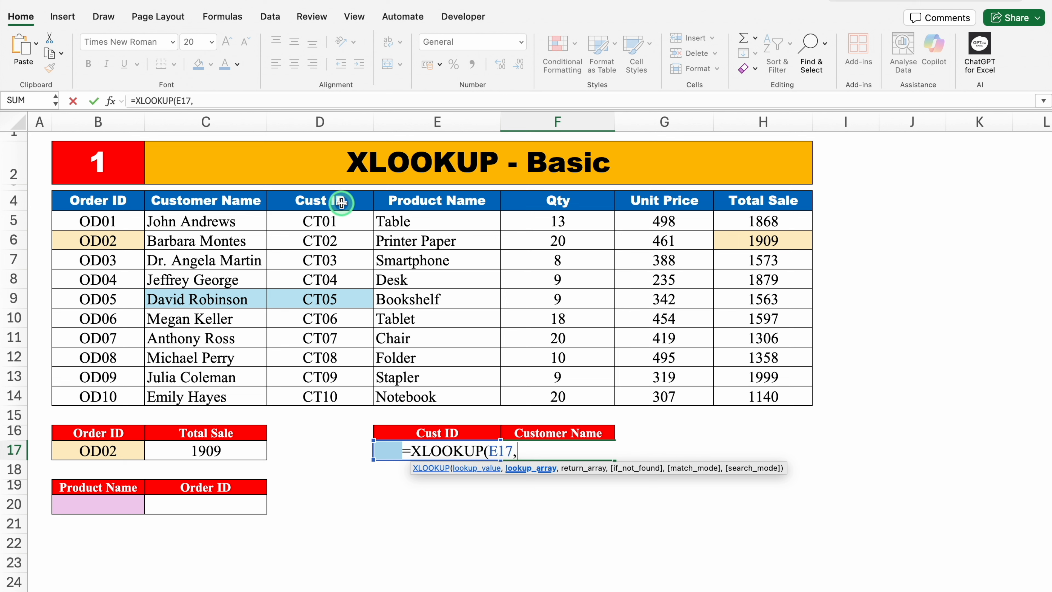
left_click_drag(341, 200, 345, 389)
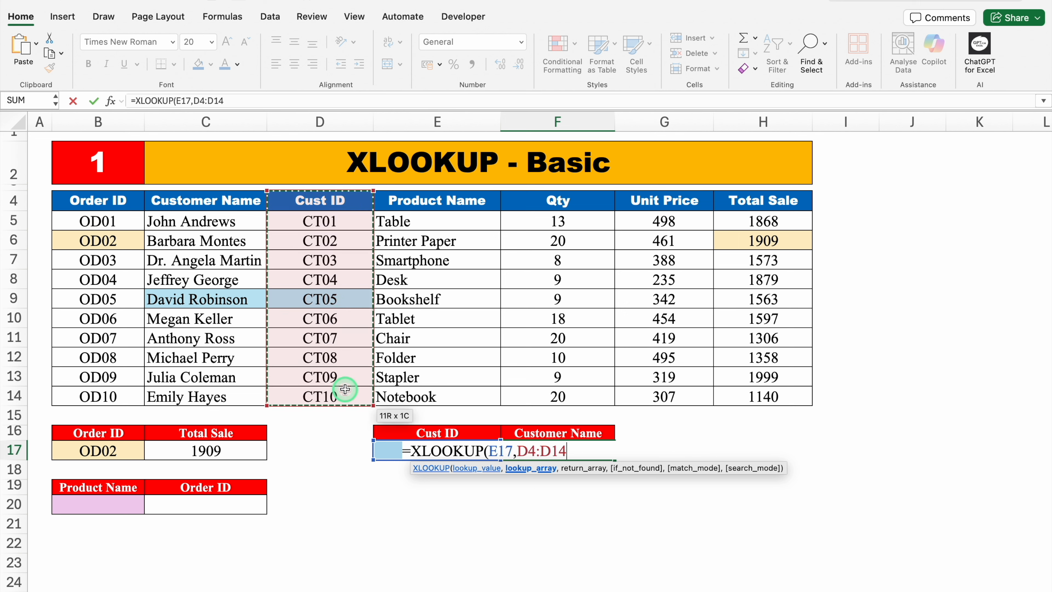
type(",")
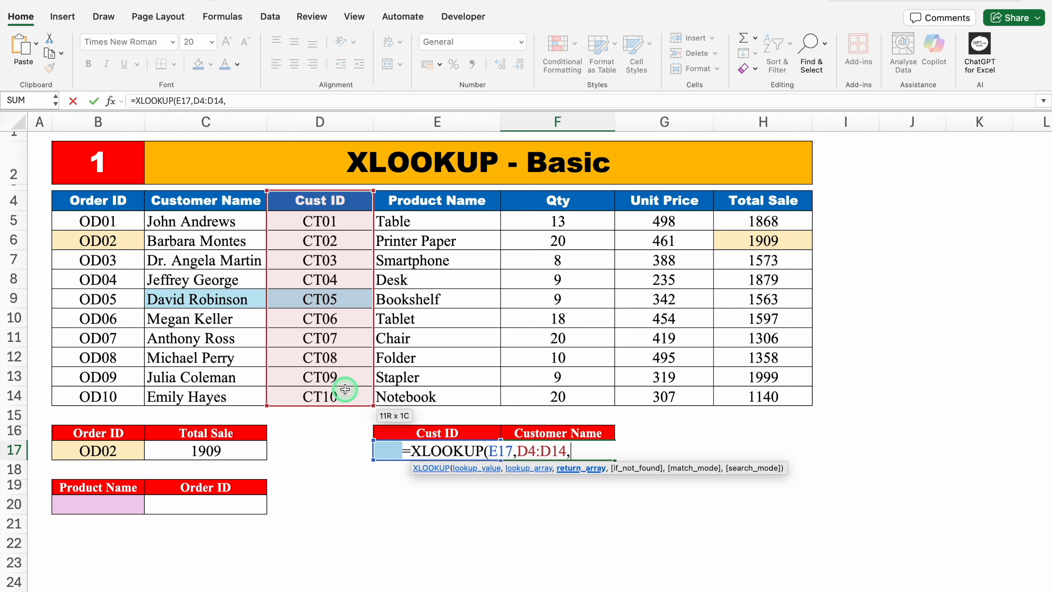
left_click_drag(227, 202, 229, 390)
type(")")
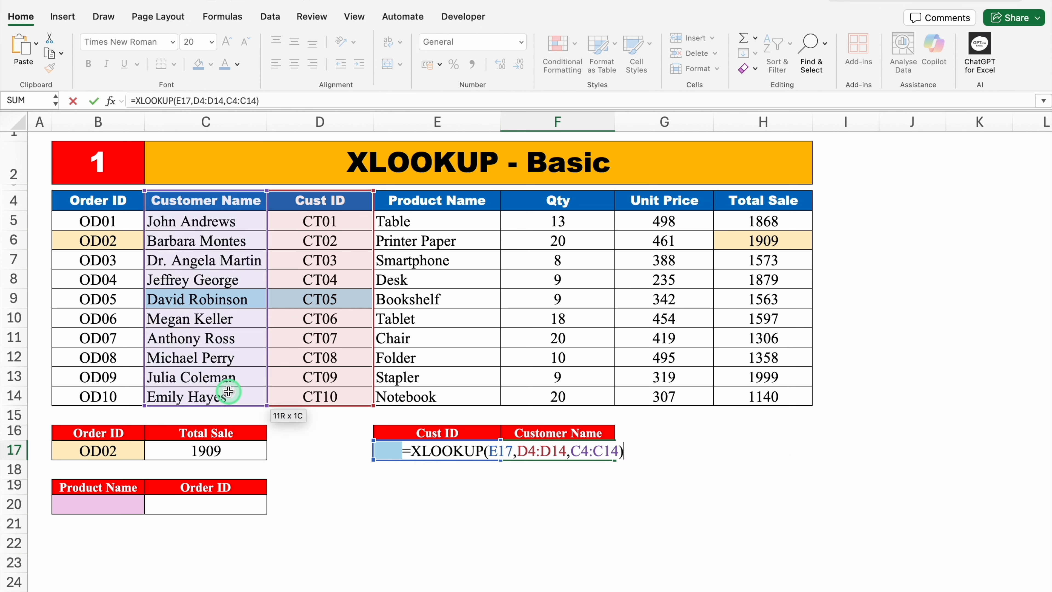
key("Return")
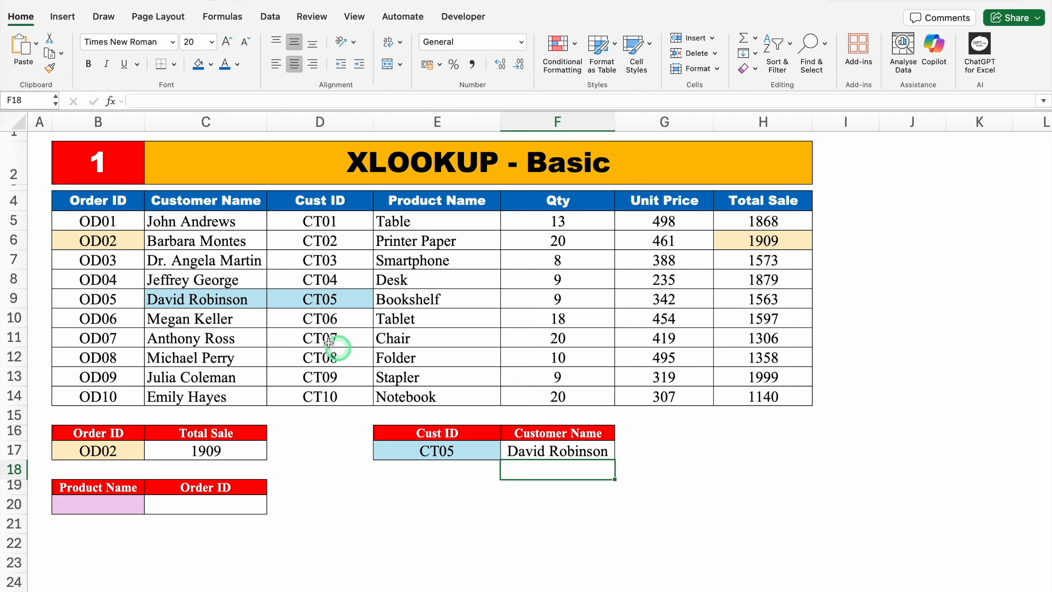
Step: Clear the Cust ID in E17 to check how the F17 formula handles a blank lookup value, and undo the clearing
left_click(465, 452)
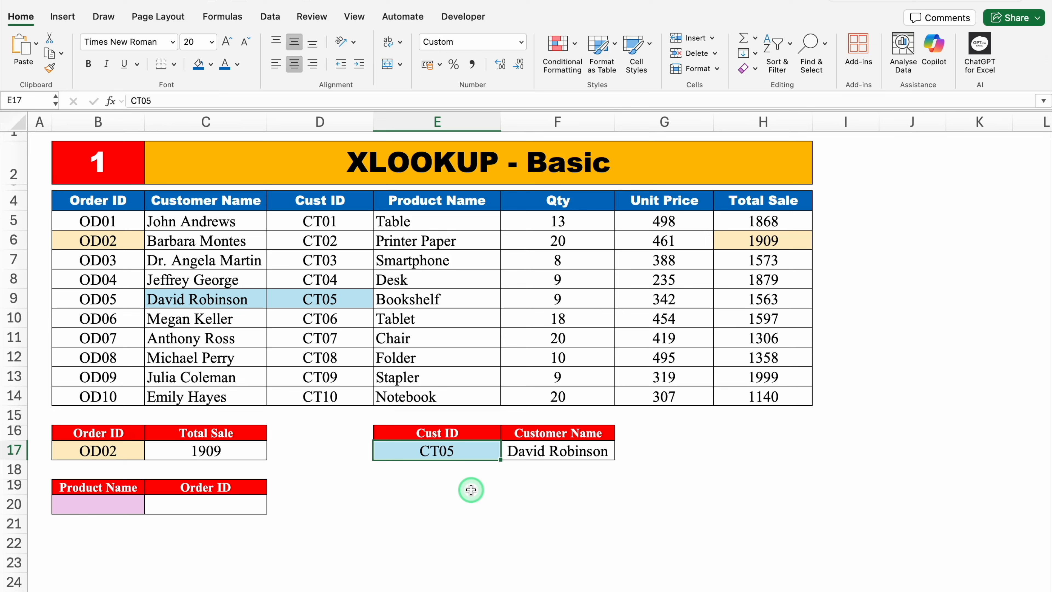
key("Delete")
left_click(547, 448)
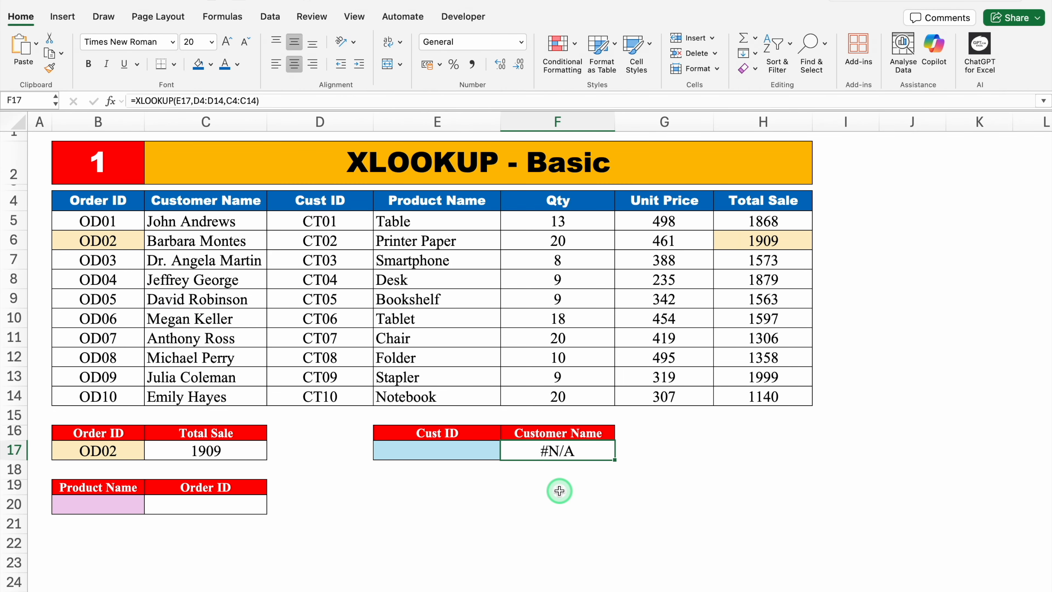
key("super+z")
key("Right")
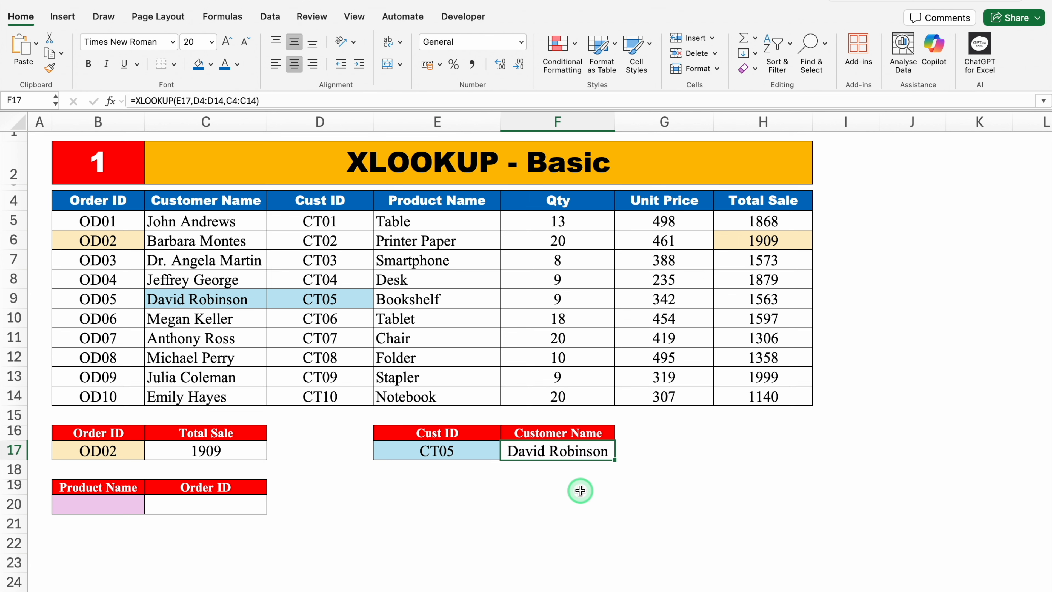
Step: Add an empty string "" as the if_not_found argument of the XLOOKUP formula in F17
double_click(583, 450)
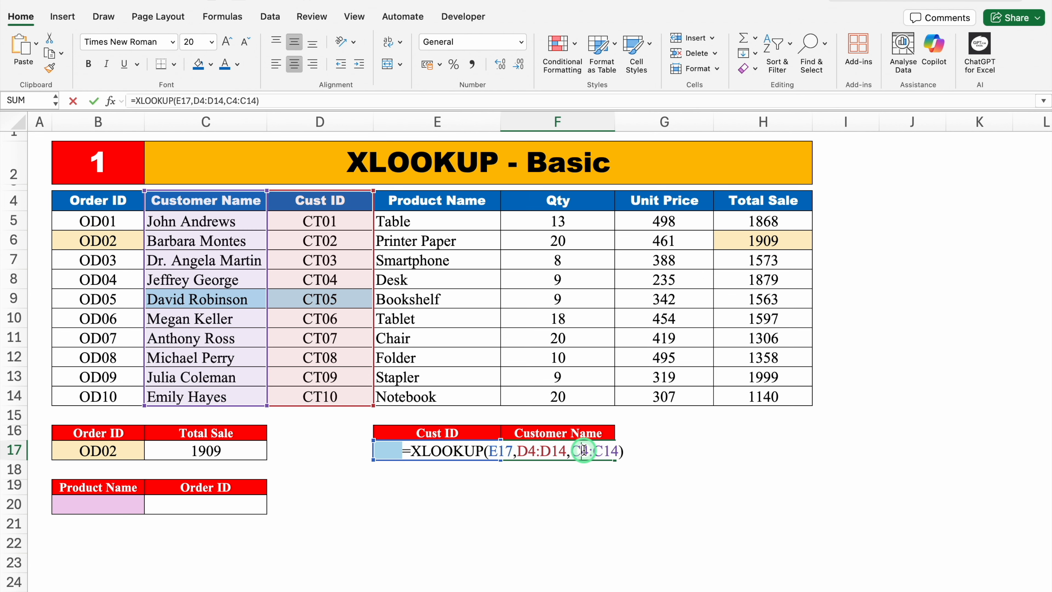
left_click(618, 450)
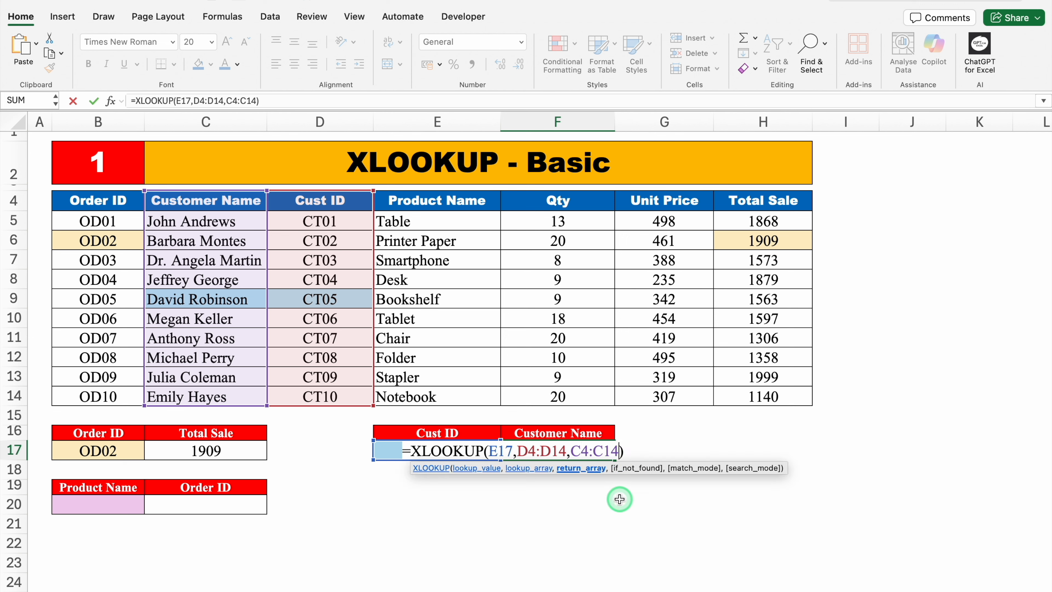
type(",")
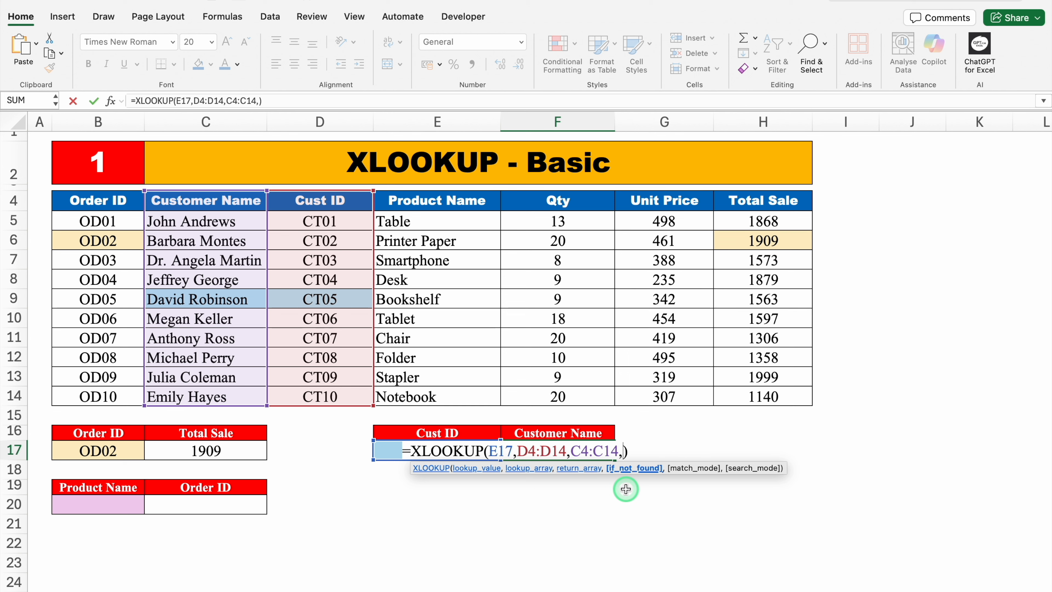
type("\"\"")
key("Return")
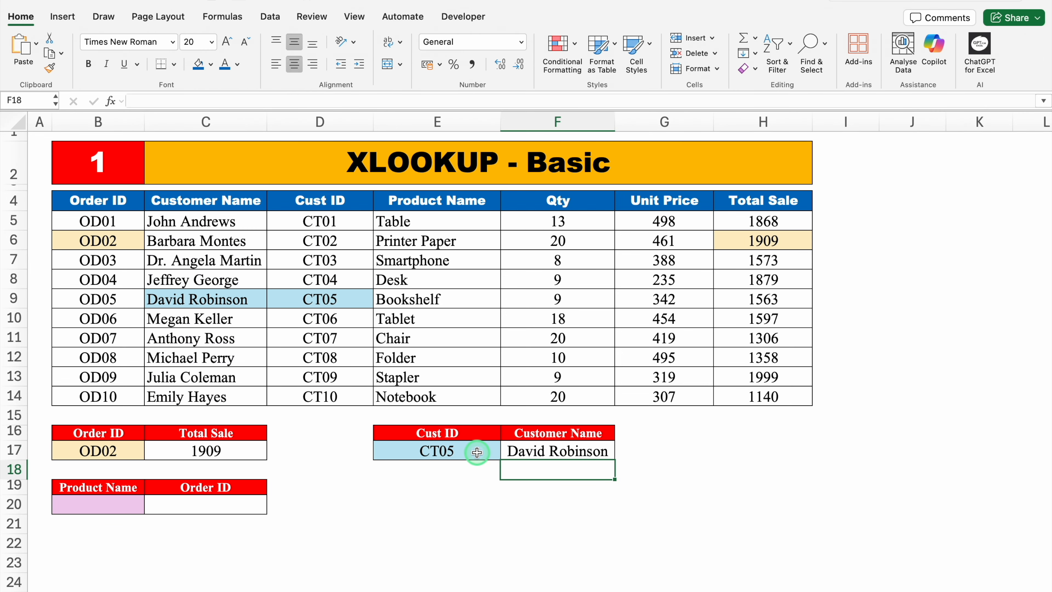
Step: Test the if_not_found argument by clearing the Cust ID in E17, and undo the clearing
left_click(477, 448)
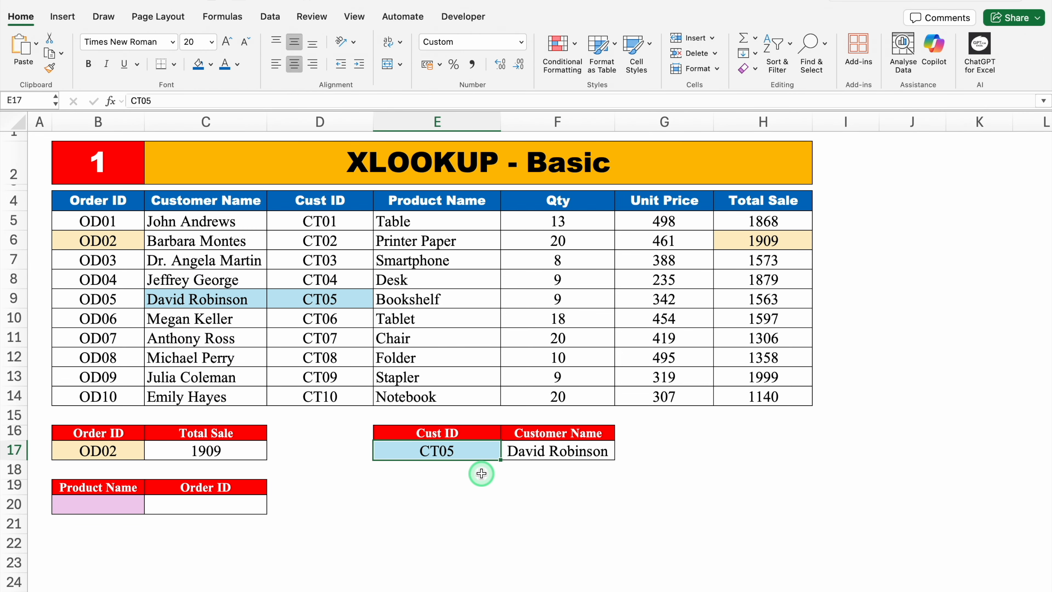
key("Delete")
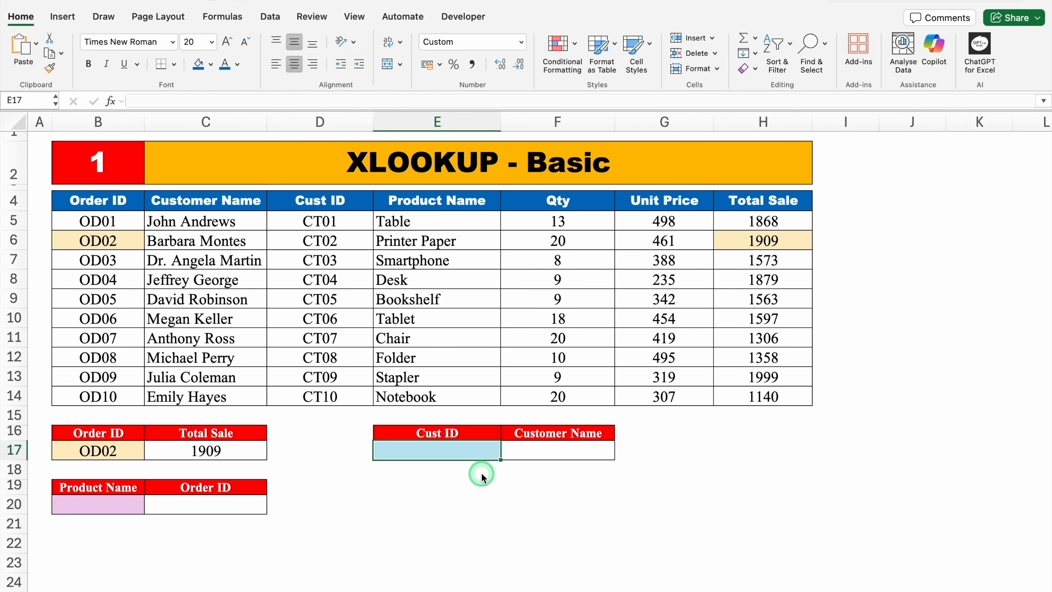
key("super+z")
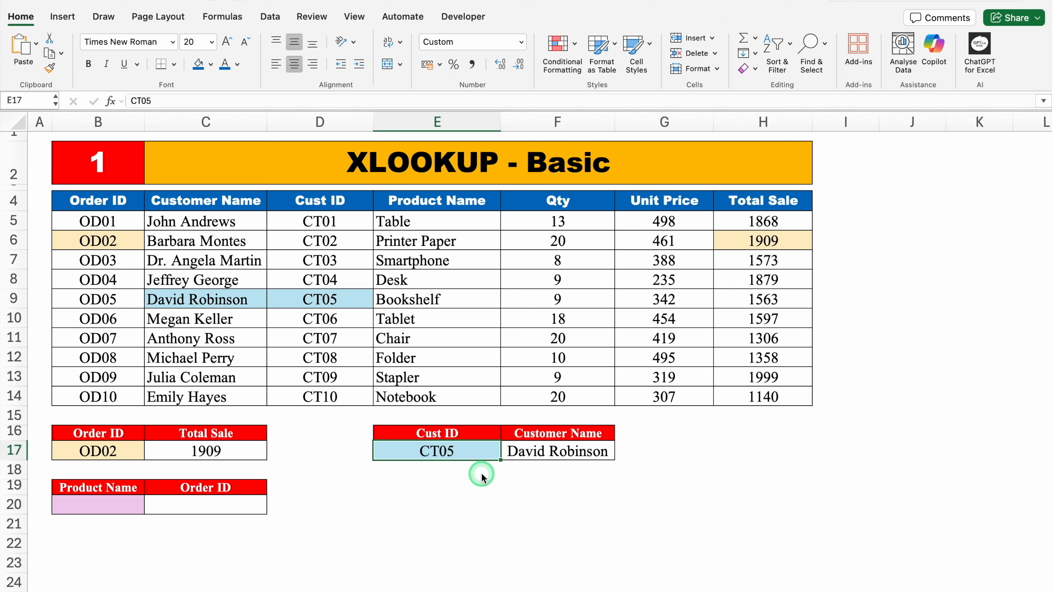
Step: Change the if_not_found argument of the XLOOKUP formula in F17 to "No Data" and clear the Cust ID in E17 to test it
double_click(565, 452)
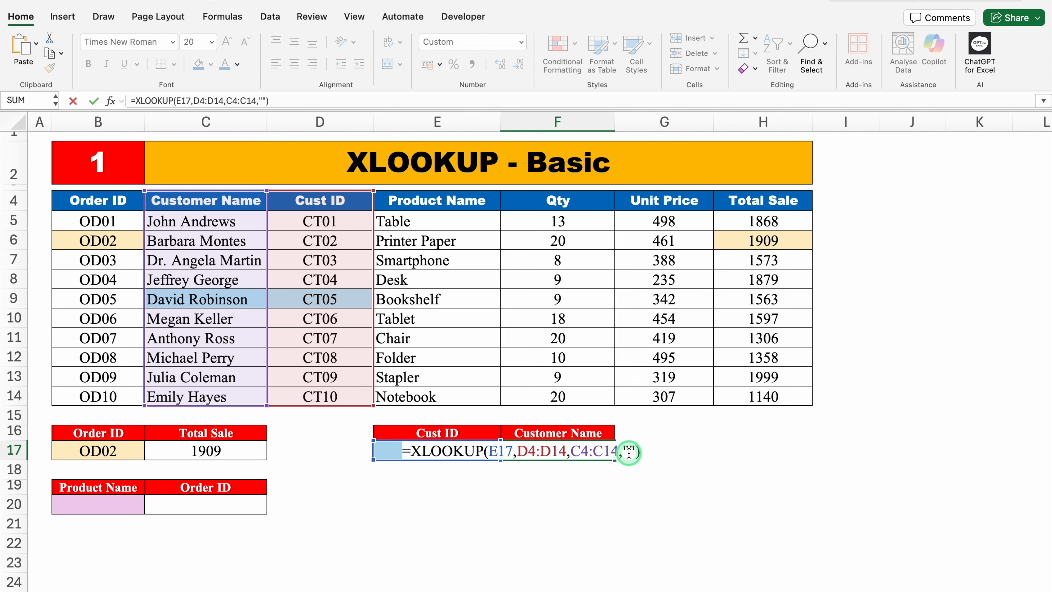
left_click(629, 451)
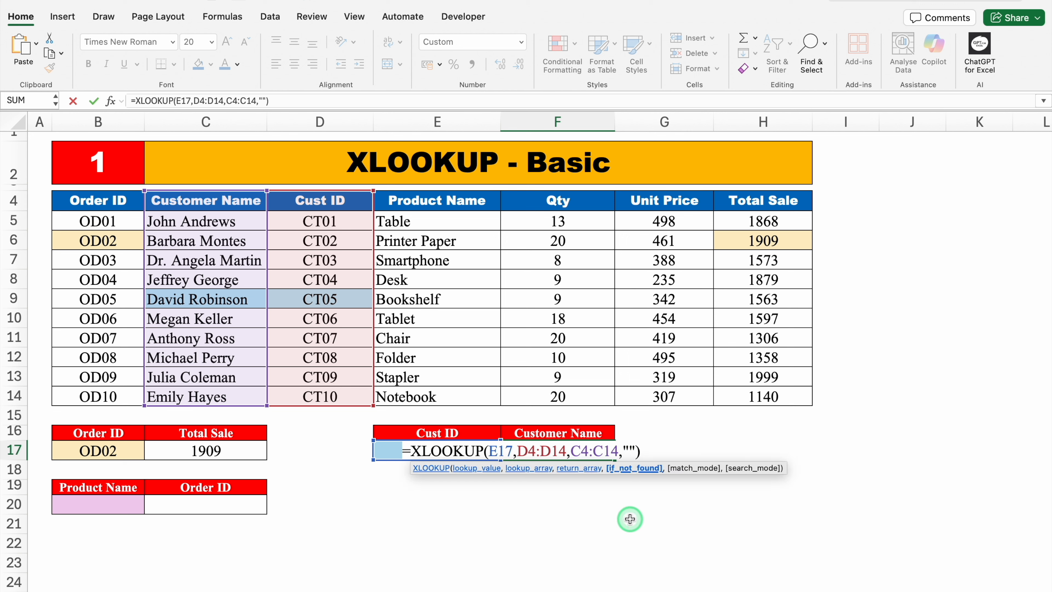
type("No Data")
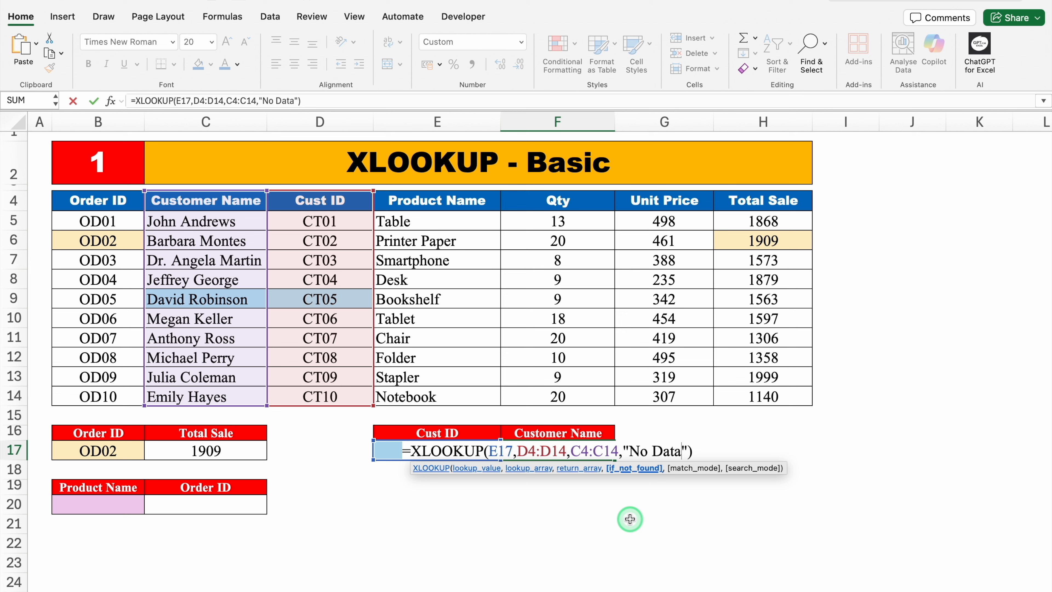
key("Return")
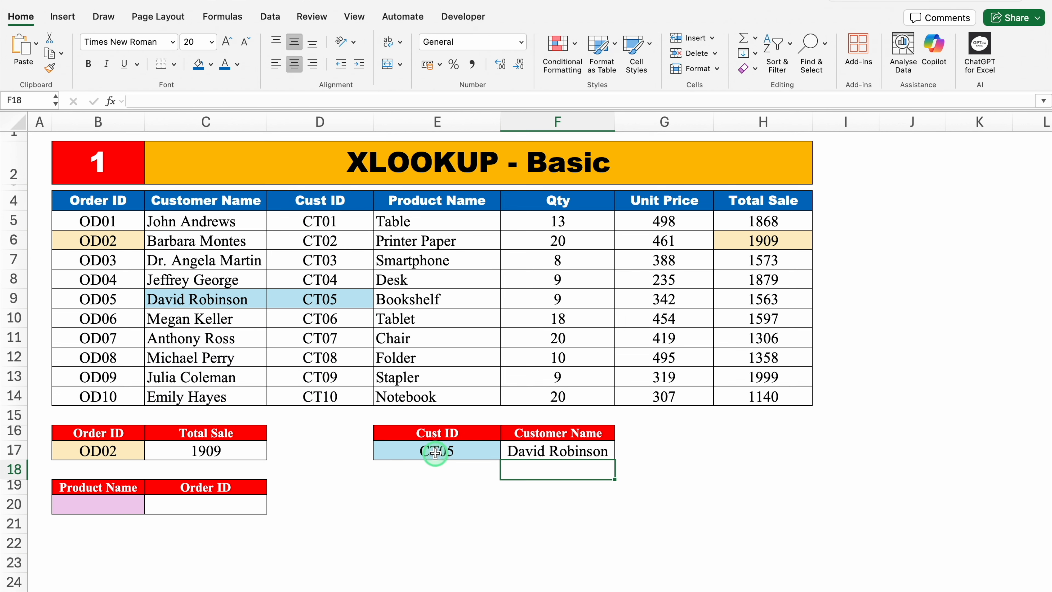
left_click(435, 455)
key("Delete")
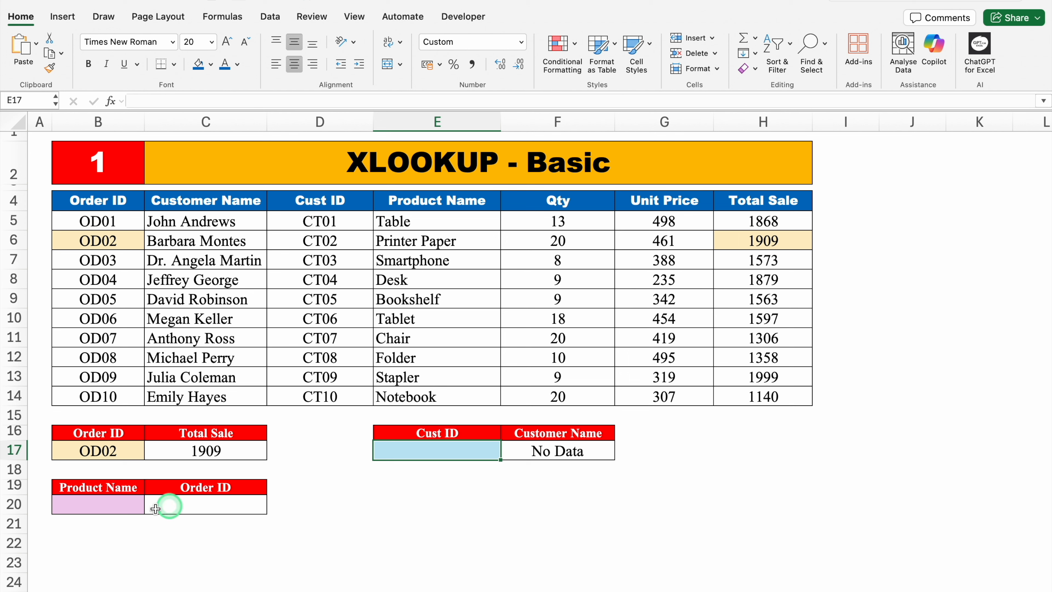
Step: Enter Desk as the Product Name in B20 and look up its Order ID in C20 with =XLOOKUP(B20,E4:E14,B4:B14,"")
left_click(114, 504)
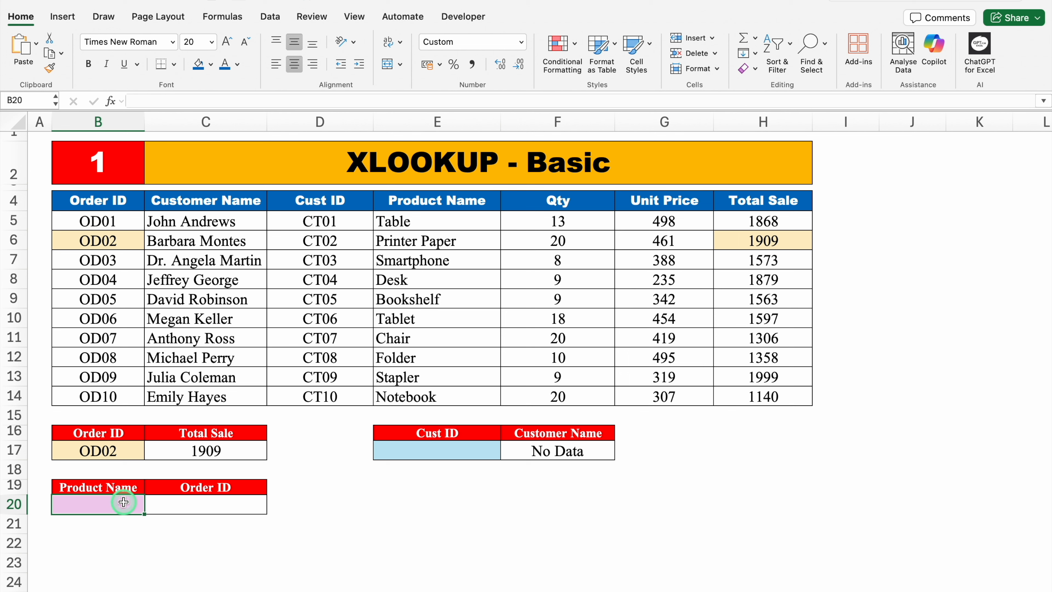
type("Desk")
left_click(192, 505)
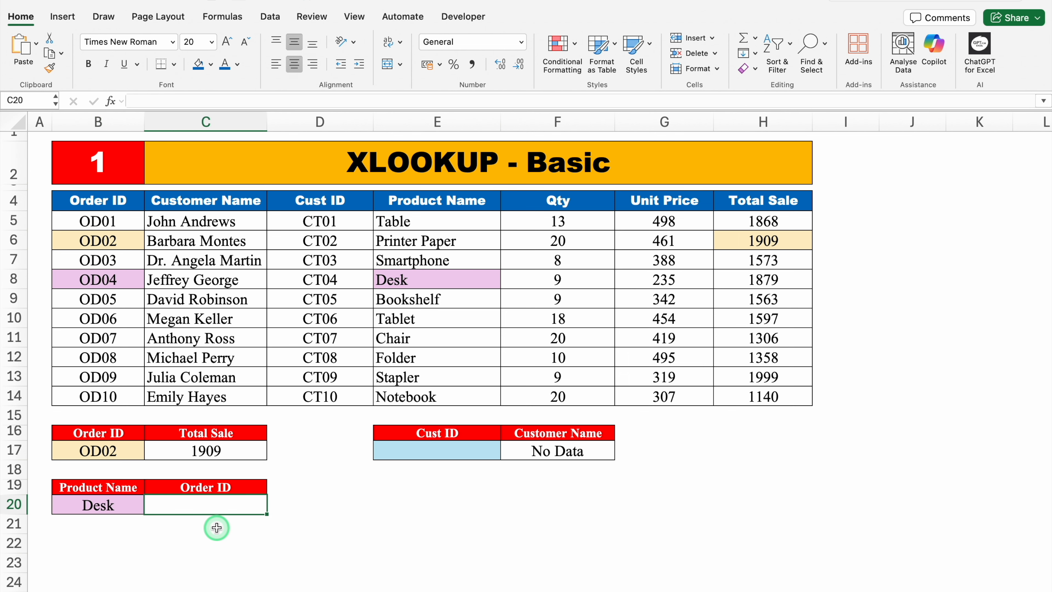
type("=")
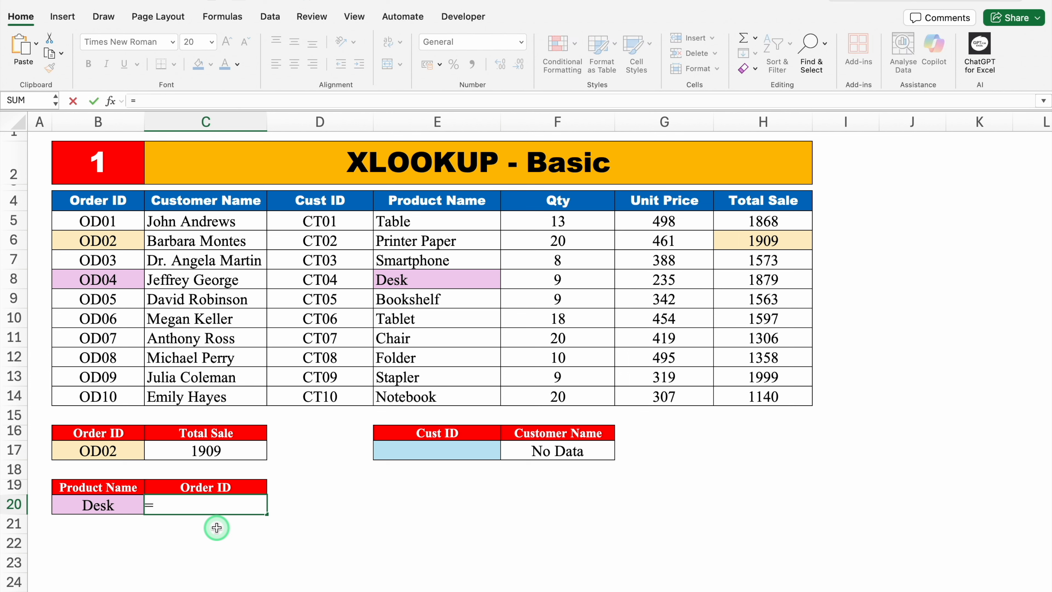
type("XL")
key("Tab")
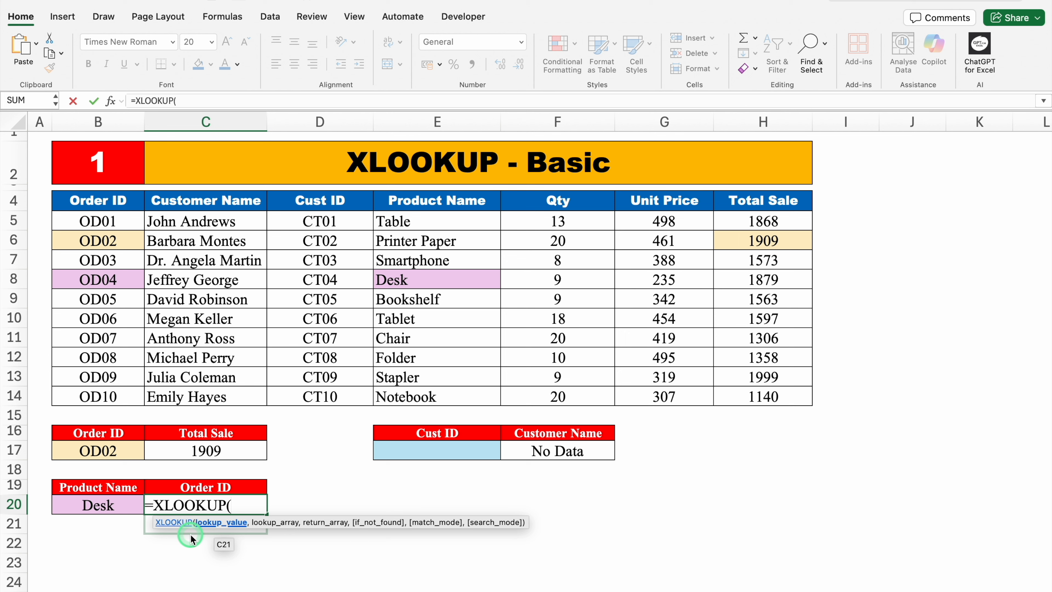
left_click(117, 506)
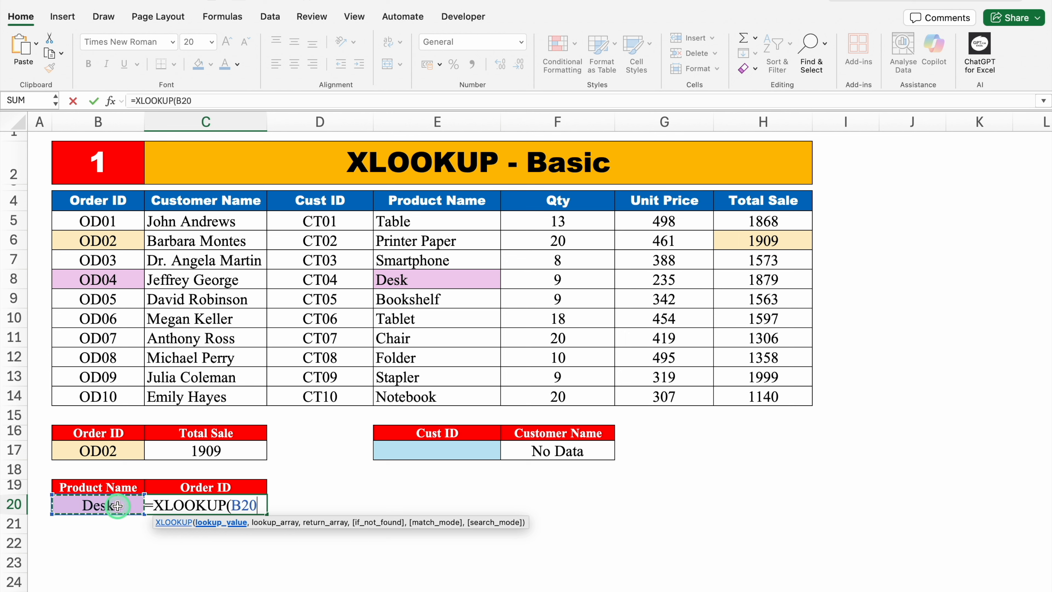
type(",")
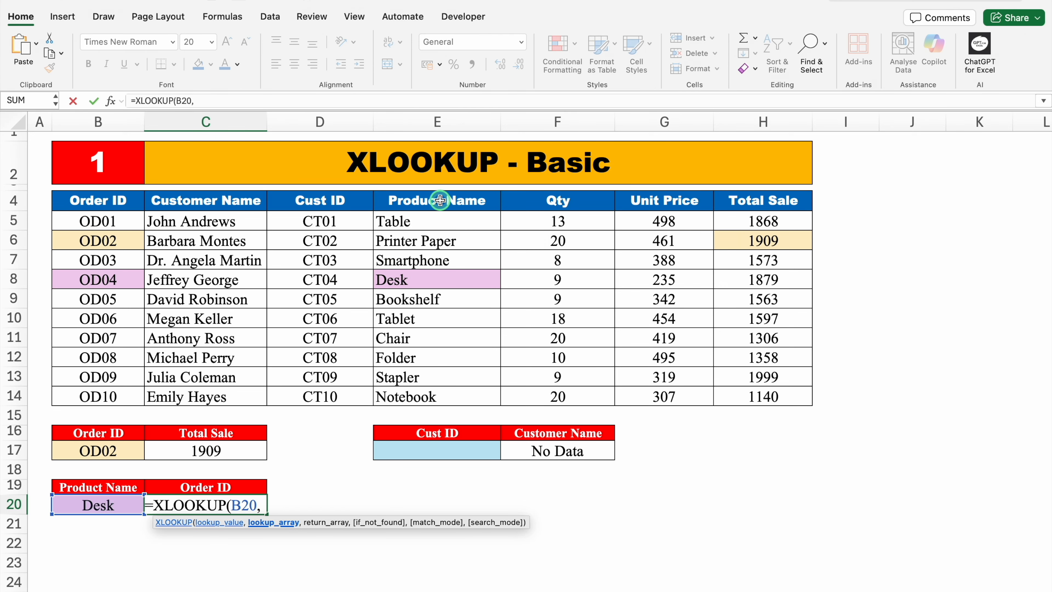
left_click_drag(440, 201, 442, 390)
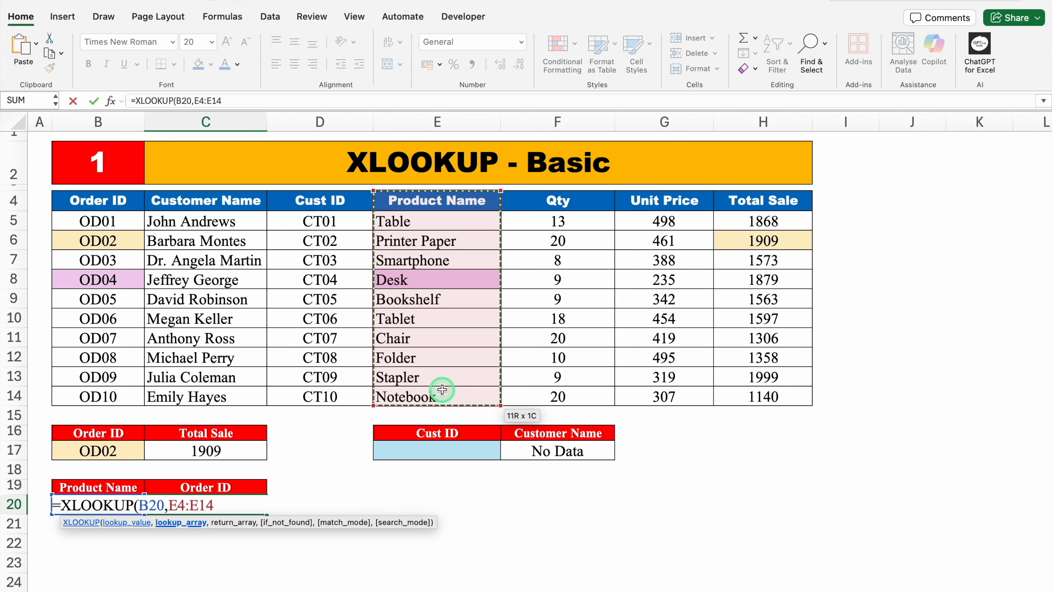
type(",")
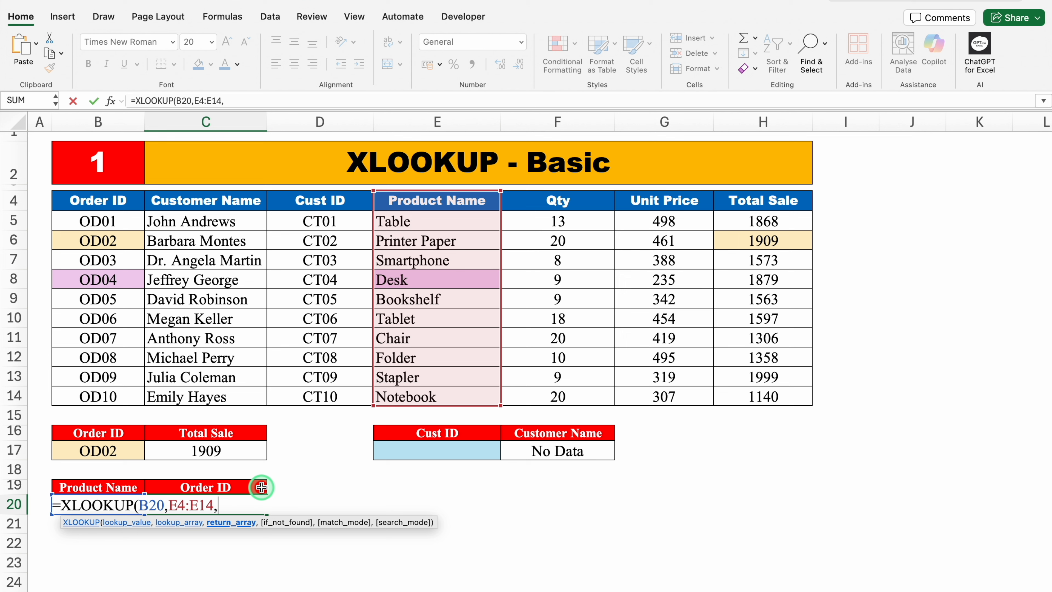
left_click_drag(124, 203, 119, 394)
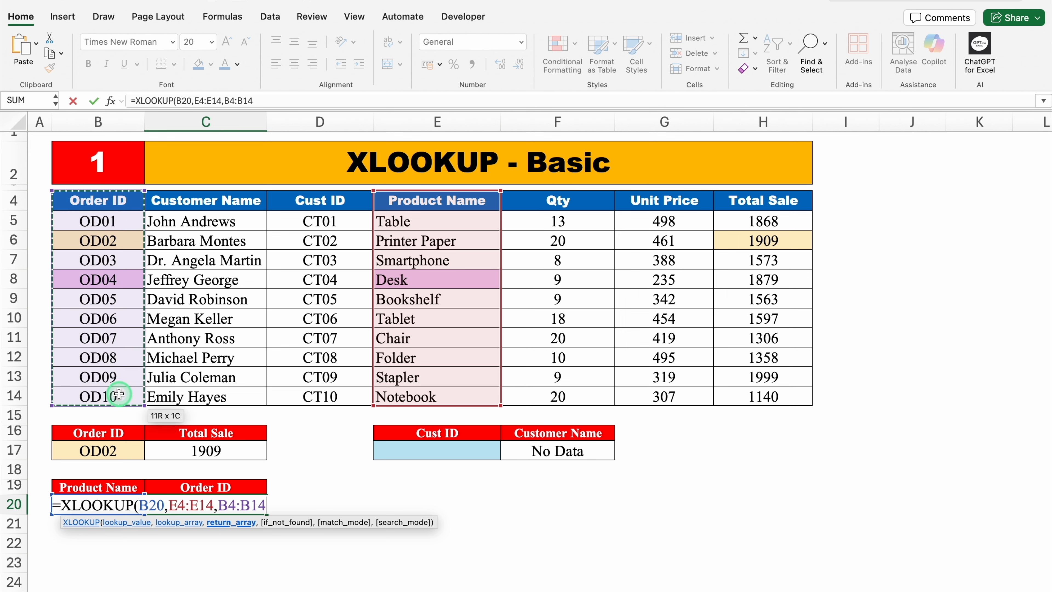
type(",")
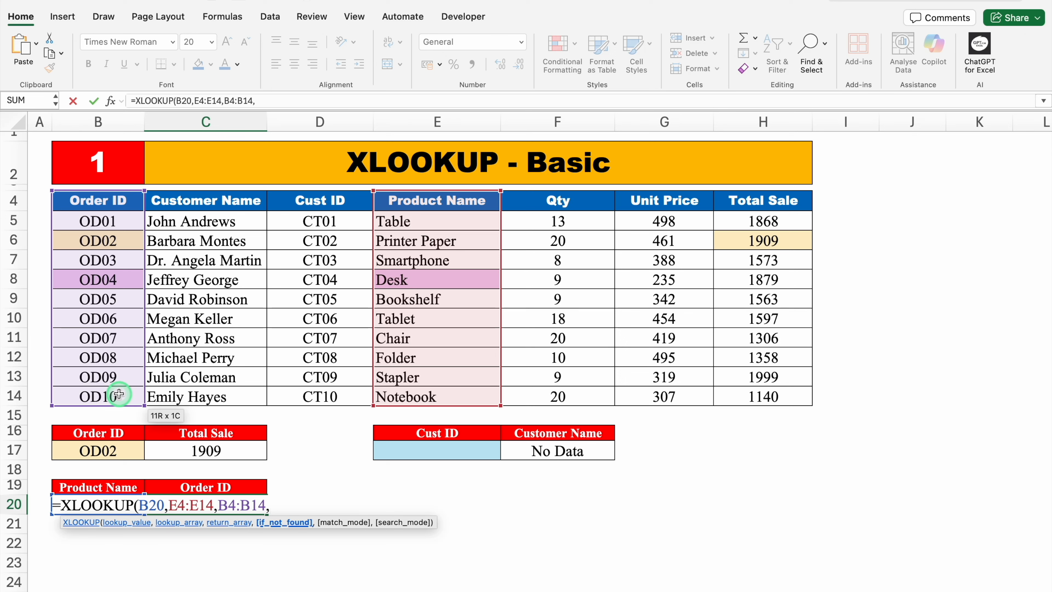
type("\"\")")
key("Return")
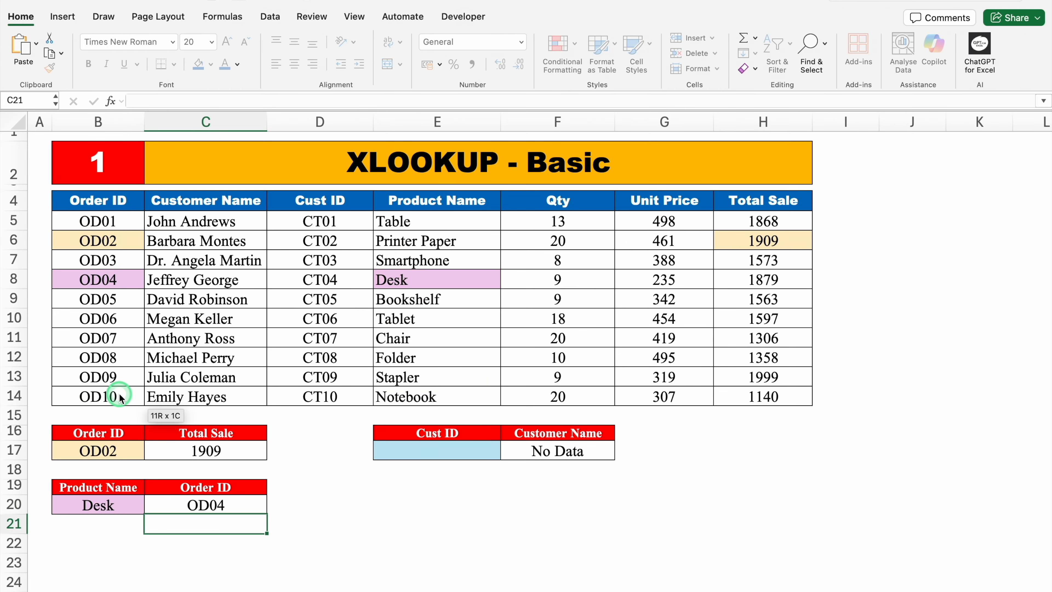
left_click(109, 503)
left_click(205, 506)
left_click(306, 523)
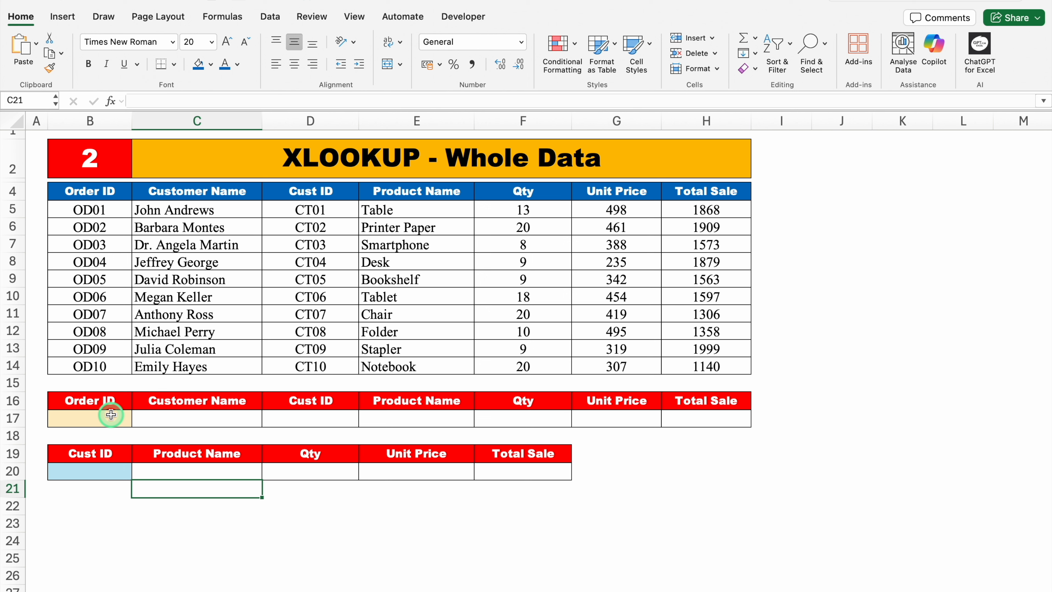
Step: Choose the Smartphone order's ID as the Order ID in B17 of the "XLOOKUP - Whole Data" sheet
left_click(111, 415)
left_click(137, 421)
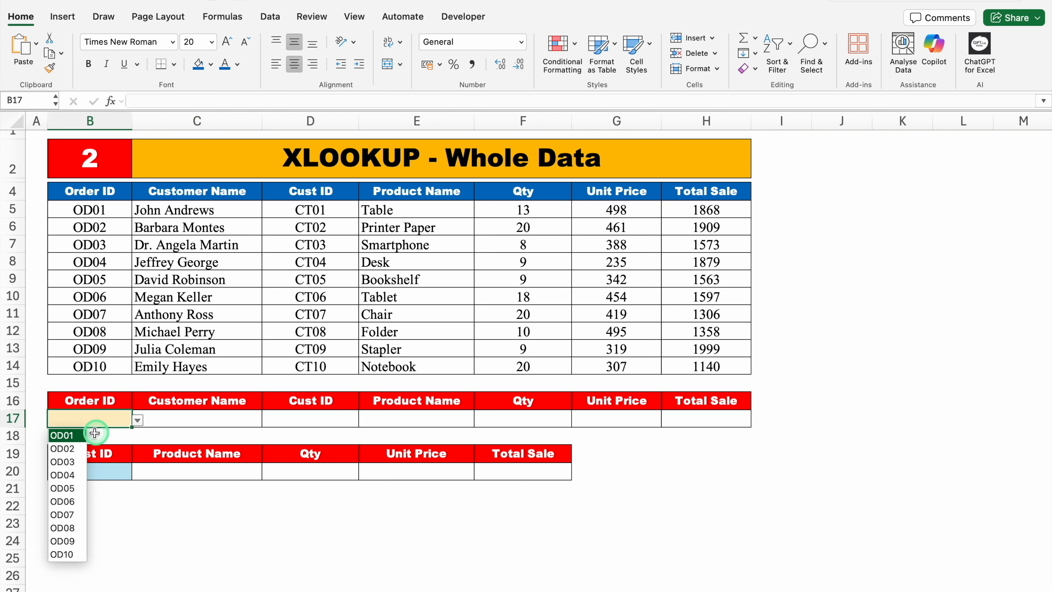
left_click(68, 461)
Step: Enter =XLOOKUP(B17,B4:B14,C4:H14,"") in C17 to return all remaining columns for the order selected in B17
left_click(189, 418)
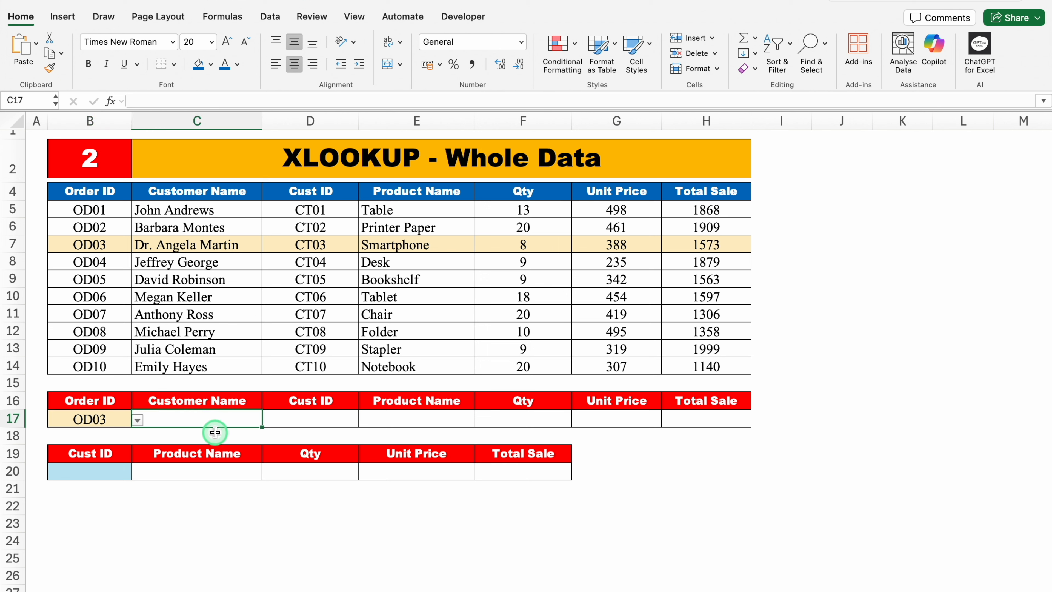
type("=XL")
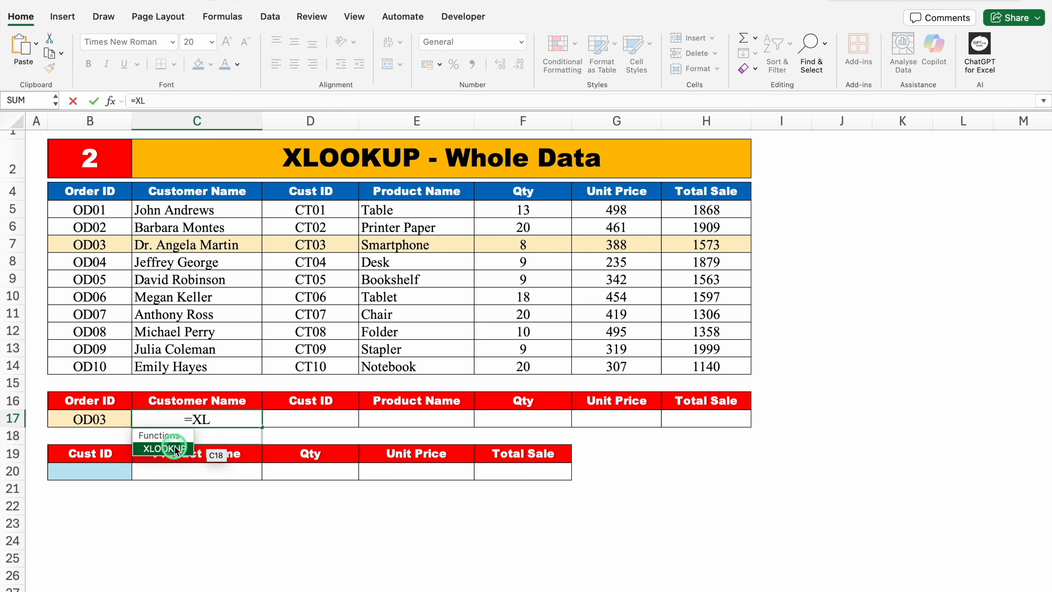
double_click(174, 449)
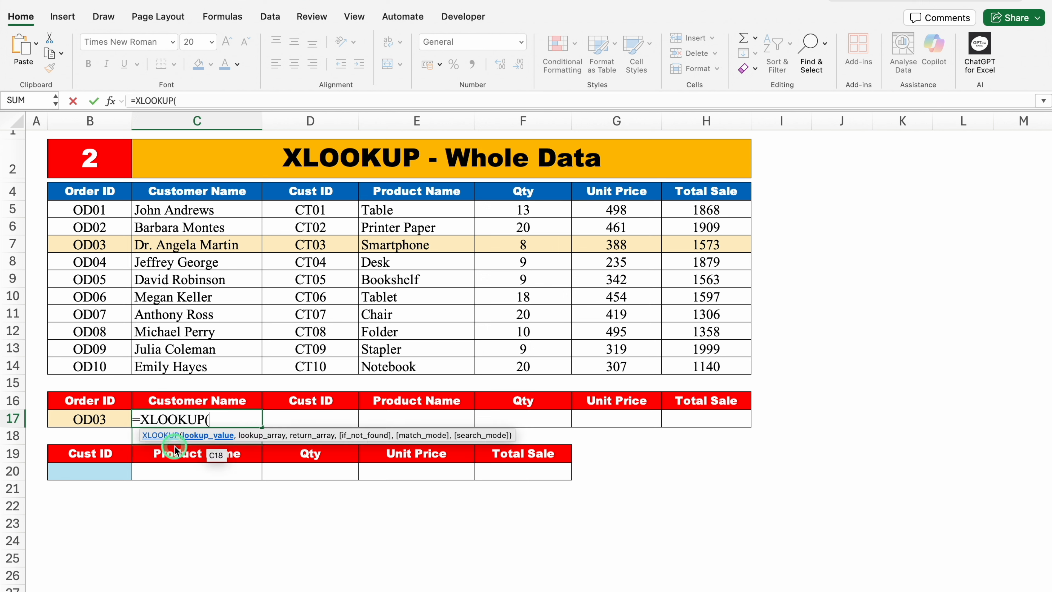
left_click(108, 419)
type(",")
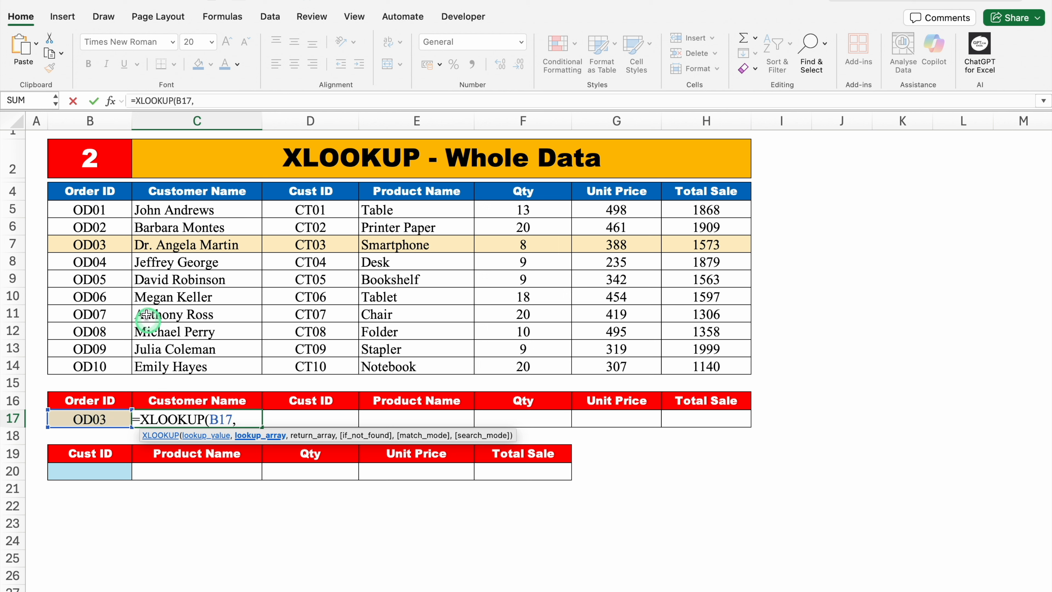
left_click_drag(101, 190, 102, 360)
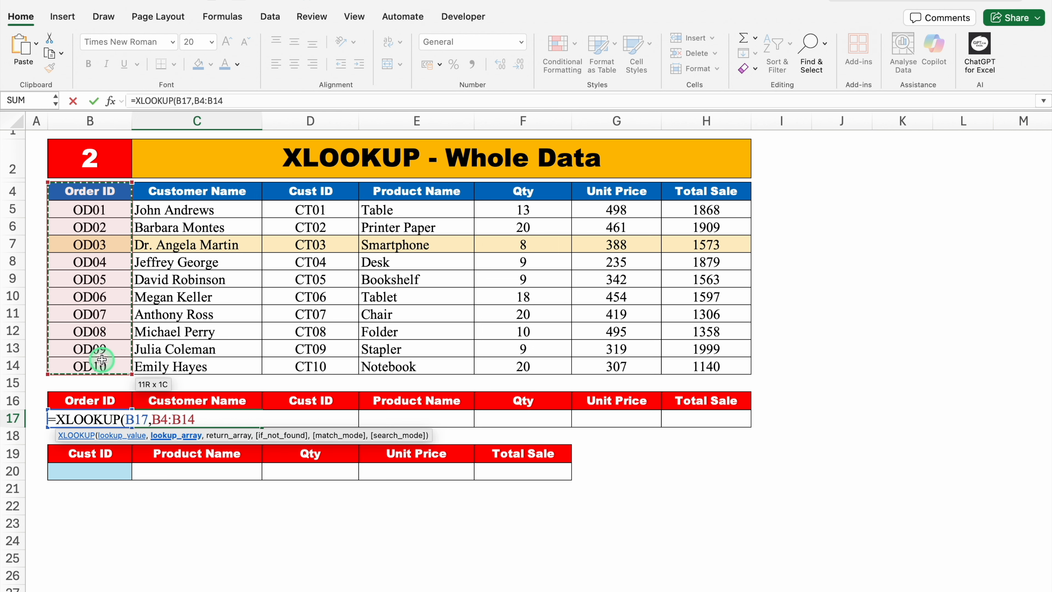
type(",")
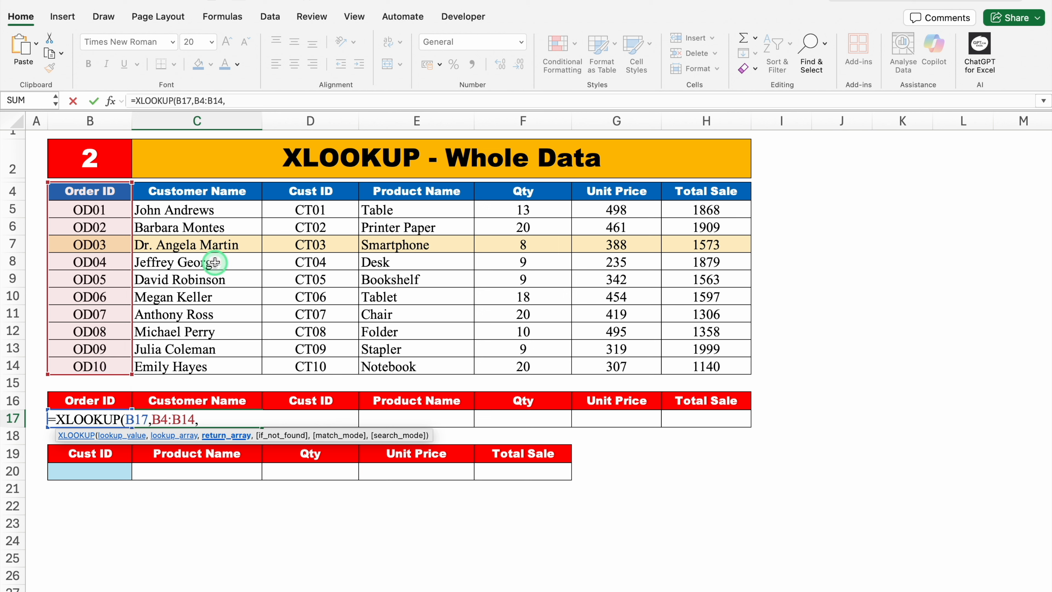
left_click_drag(198, 190, 687, 365)
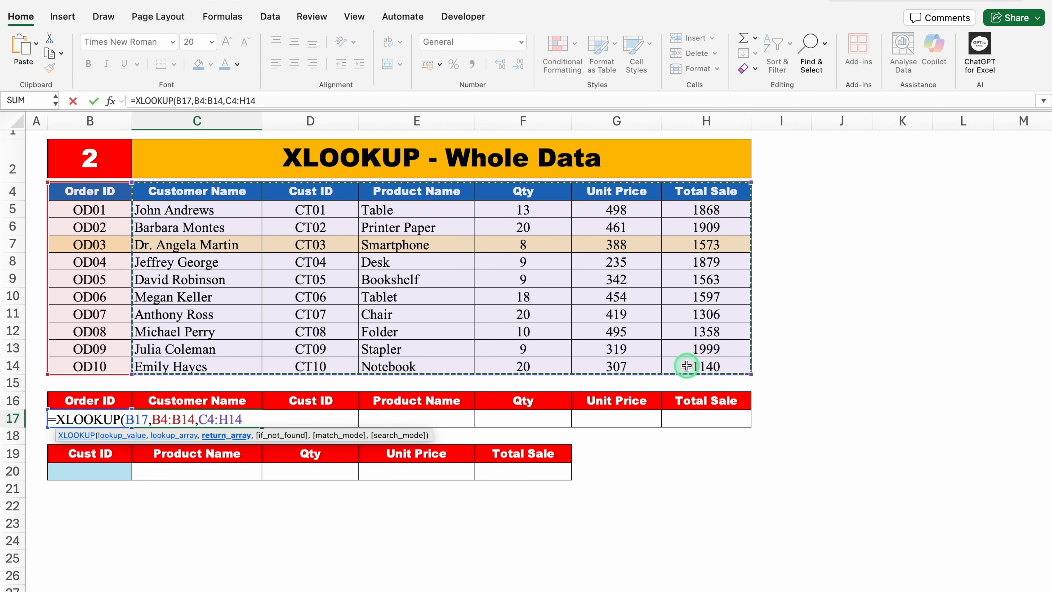
type(",")
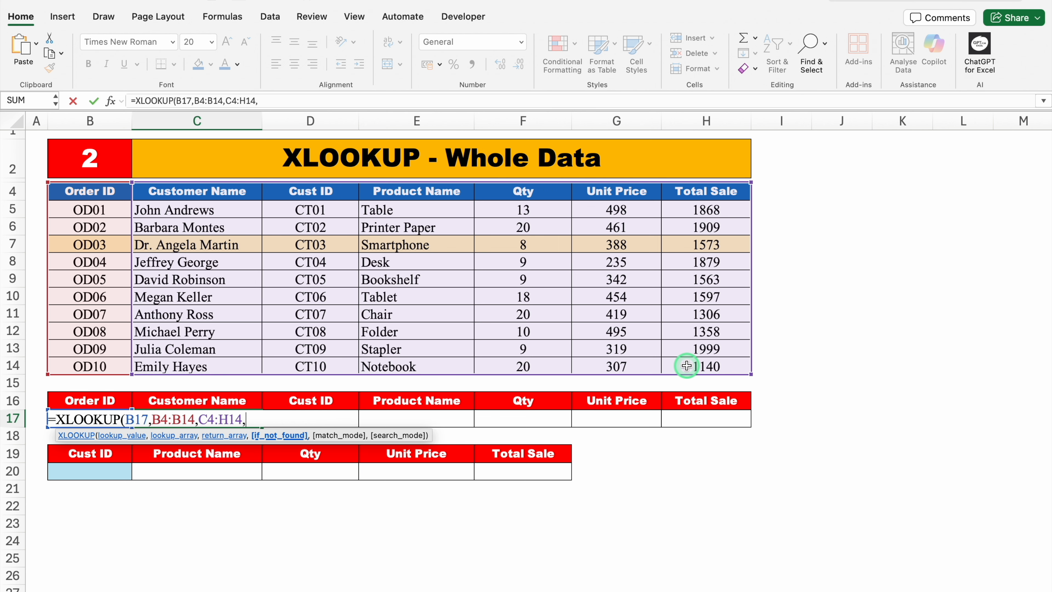
type("\"\")")
key("Return")
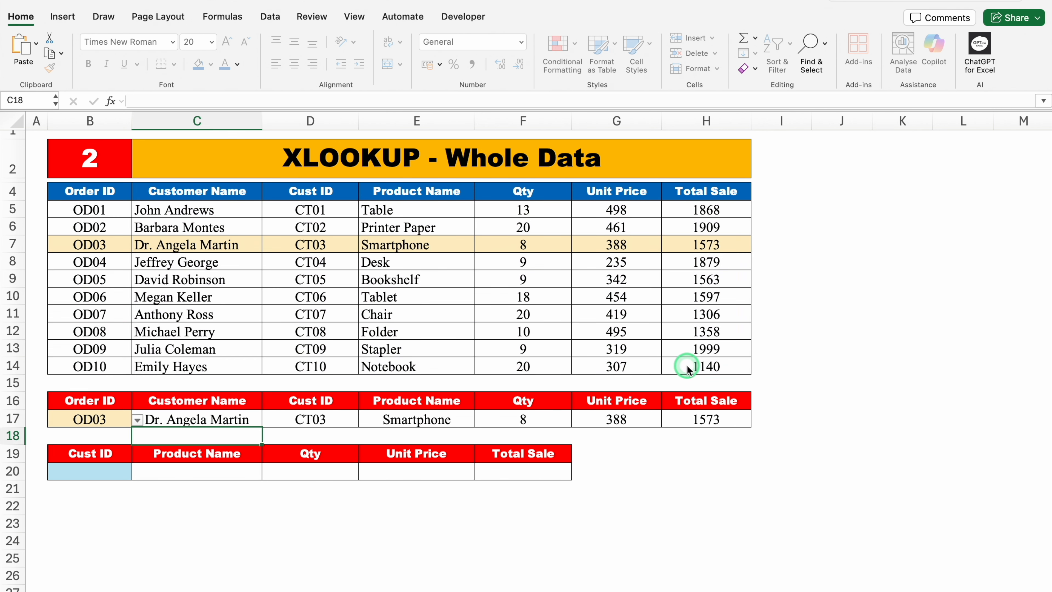
left_click(673, 485)
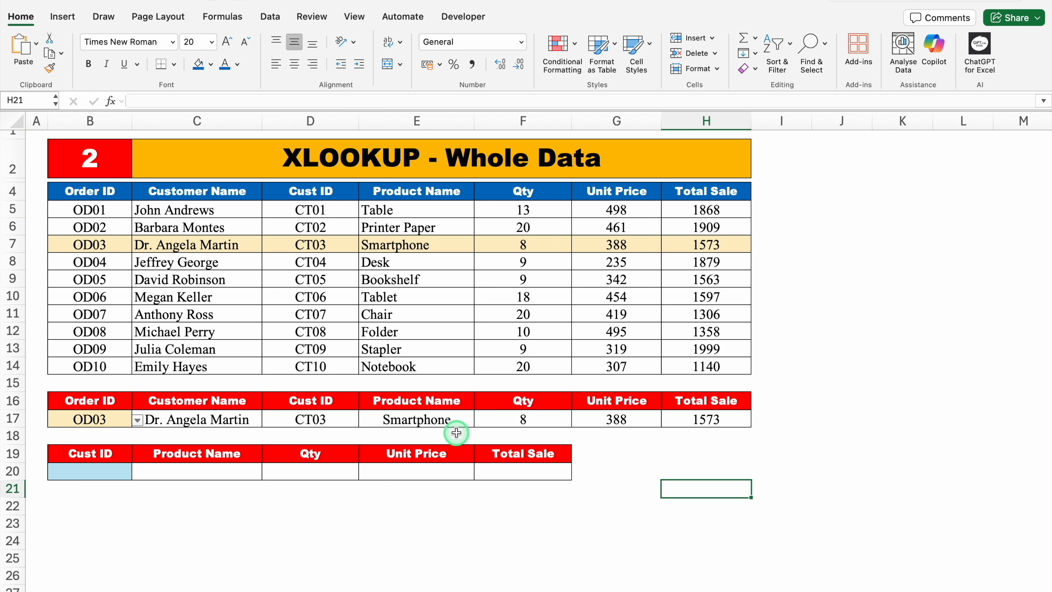
Step: Enter the customer ID from the Stapler row as the Cust ID in B20
left_click(106, 469)
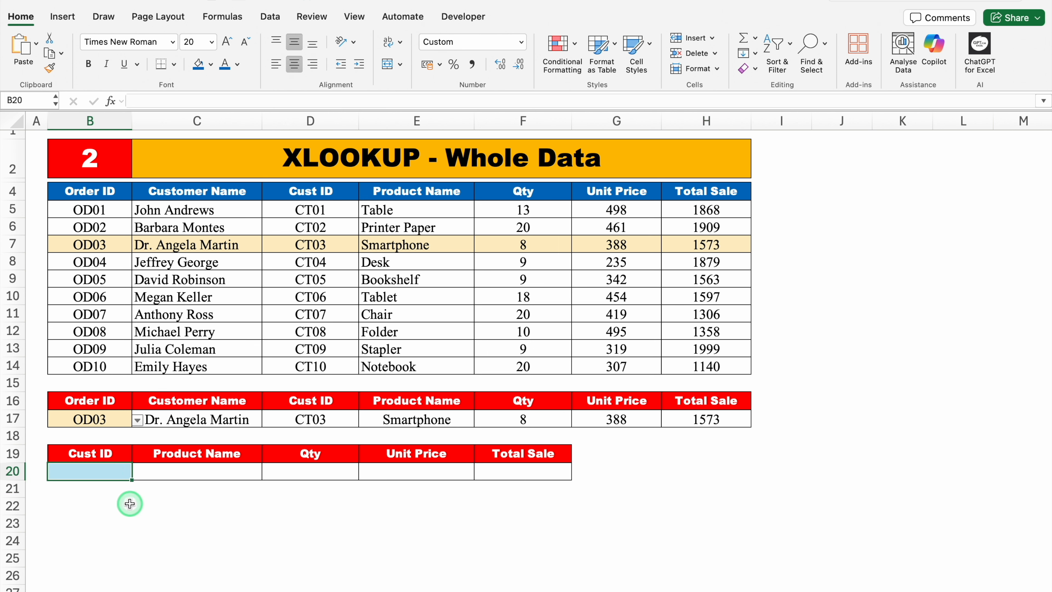
type("CT")
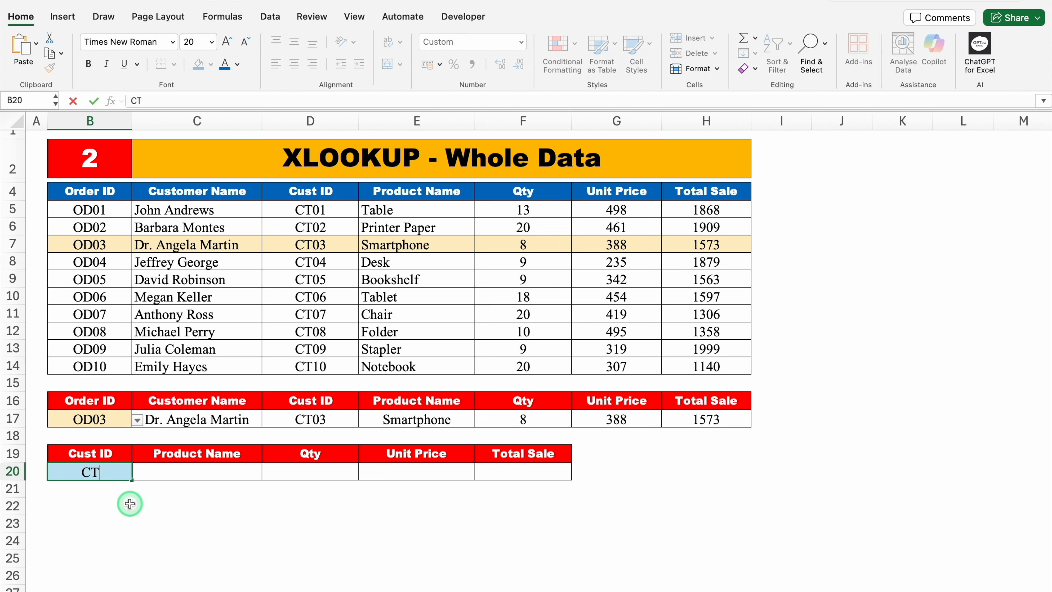
type("09")
key("Return")
Step: Enter =XLOOKUP(B20,D4:D14,E4:H14,"") in C20 to return the product, quantity, unit price and total sale for the customer ID in B20
key("Right")
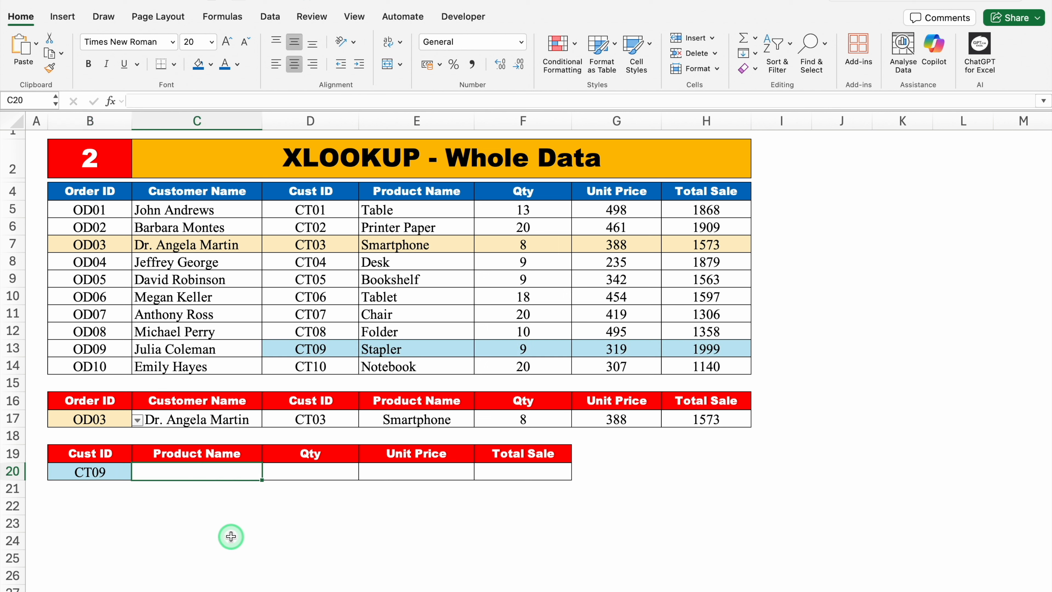
type("=")
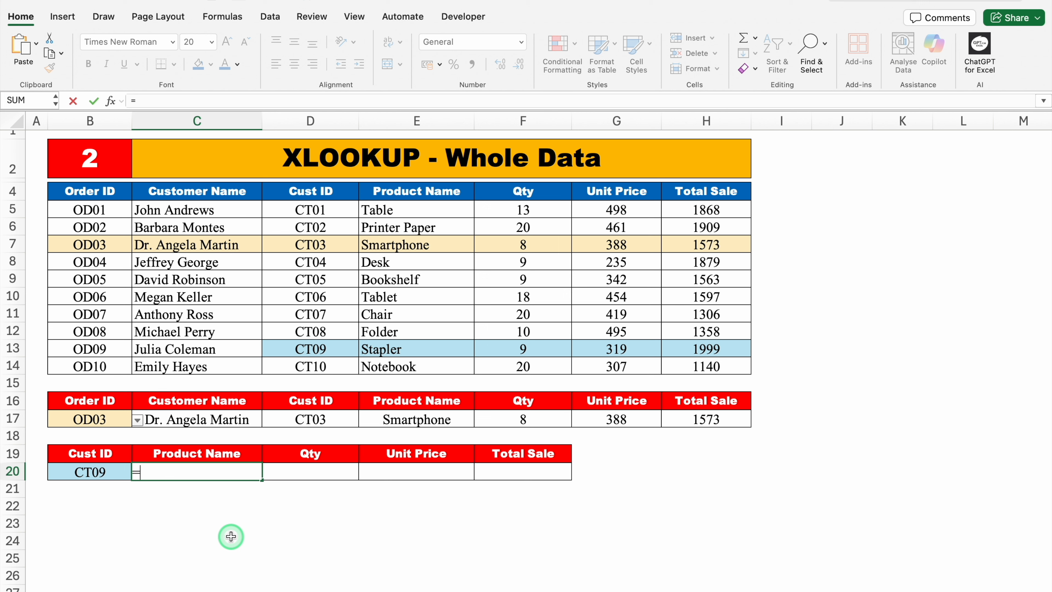
type("XL")
double_click(179, 502)
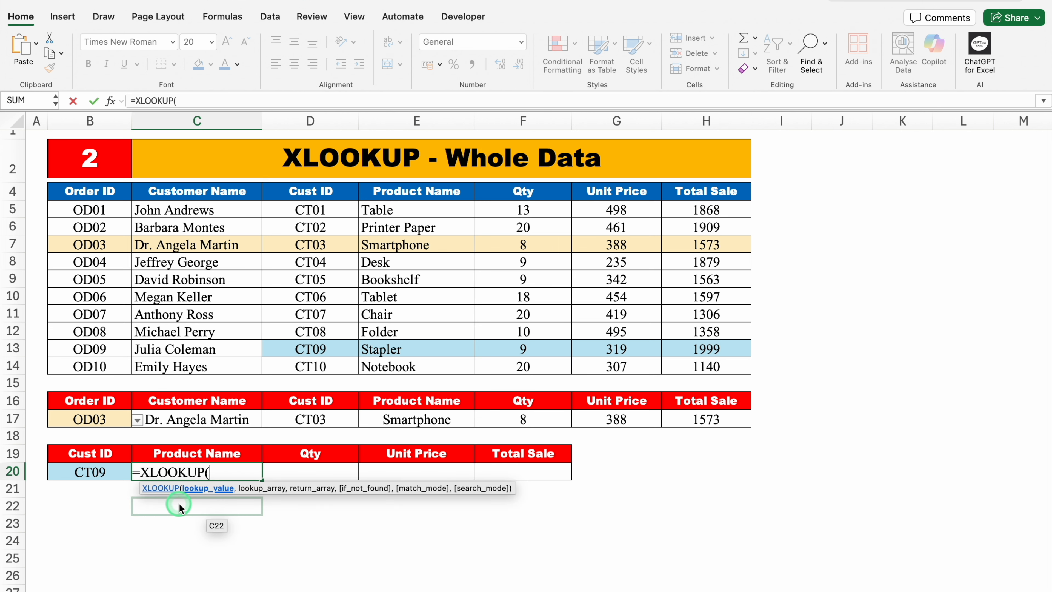
left_click(112, 472)
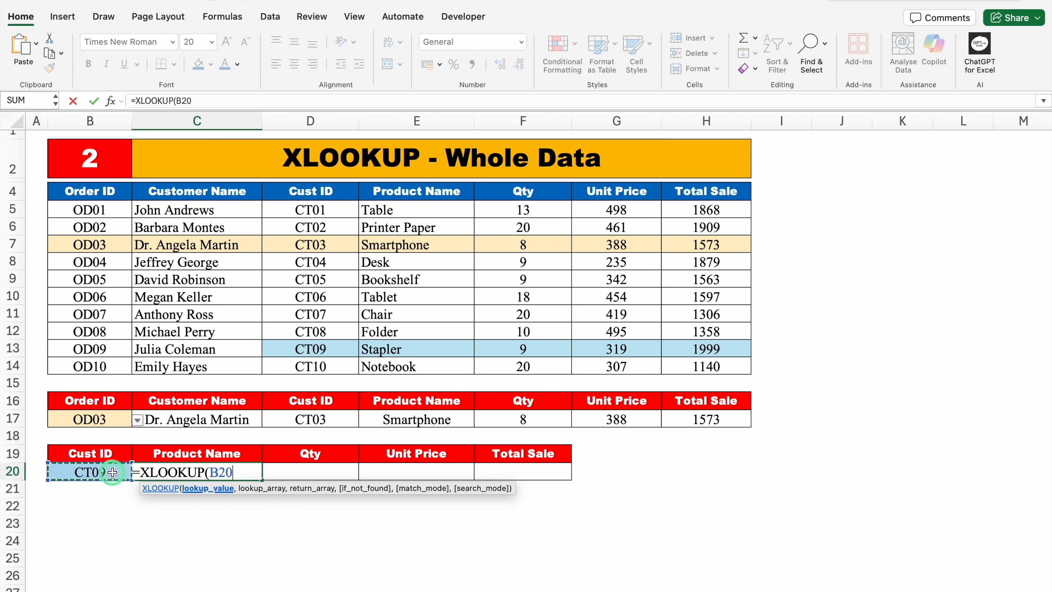
type(",")
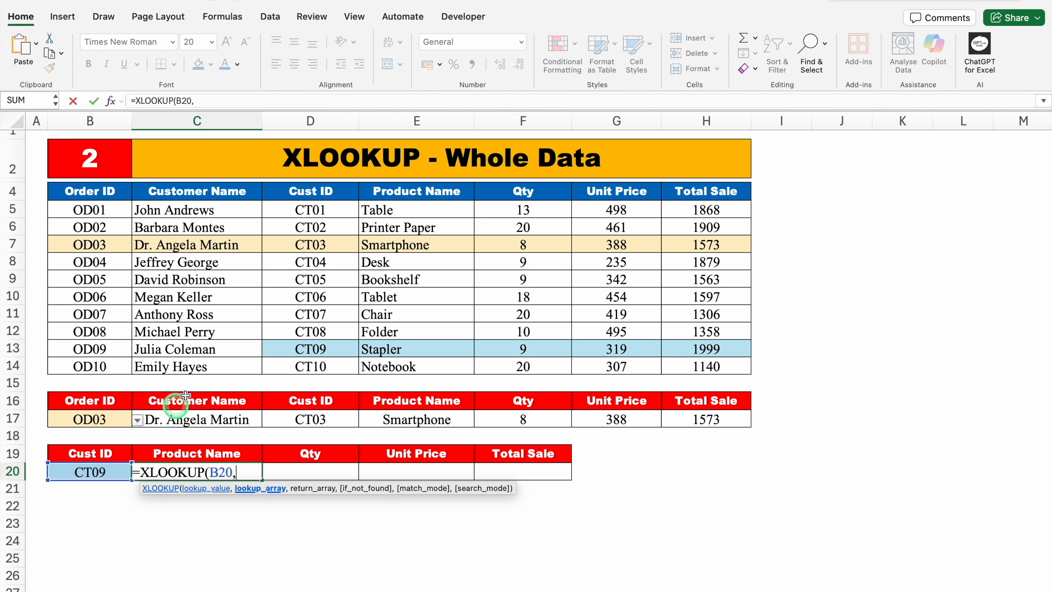
left_click_drag(326, 190, 326, 363)
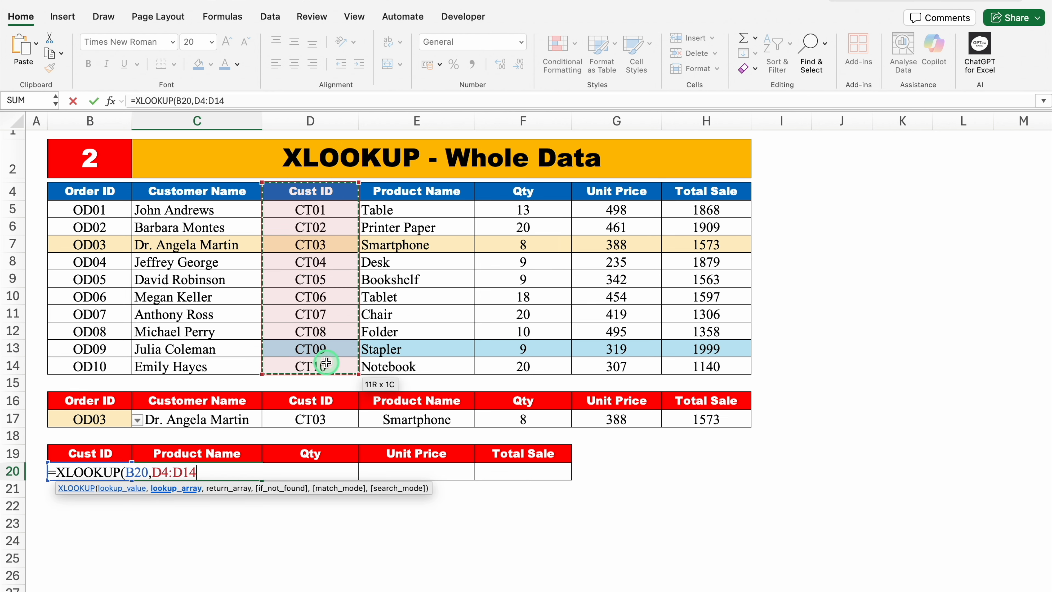
type(",")
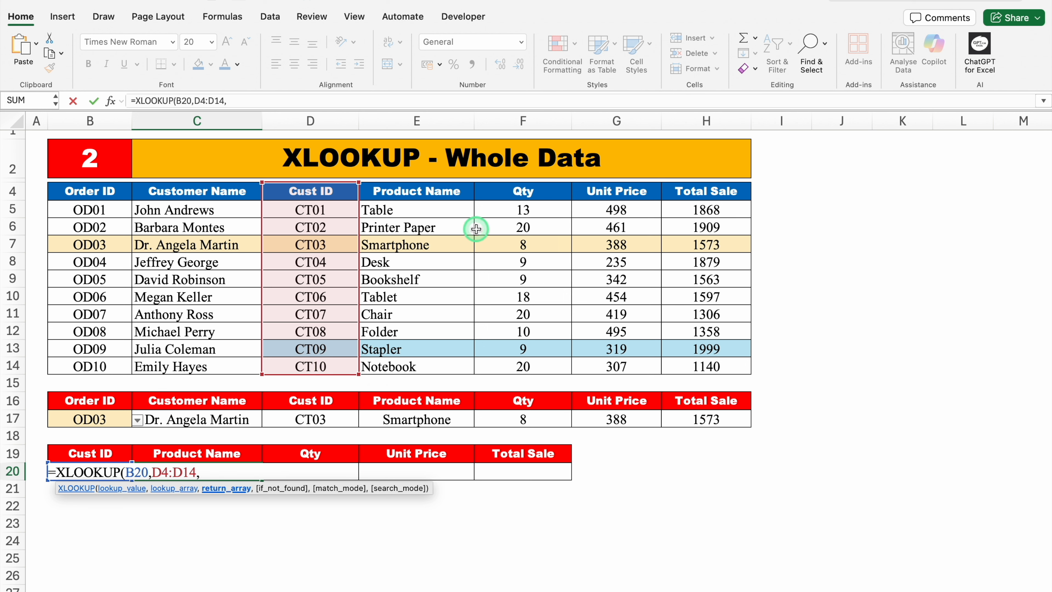
left_click_drag(422, 197, 701, 366)
type(",")
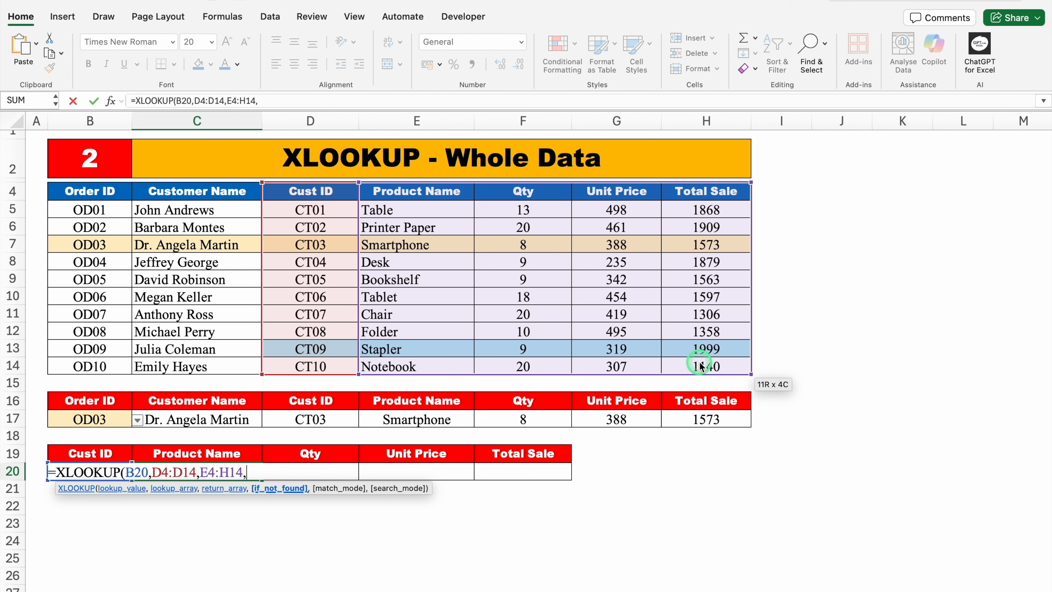
type("\"\")")
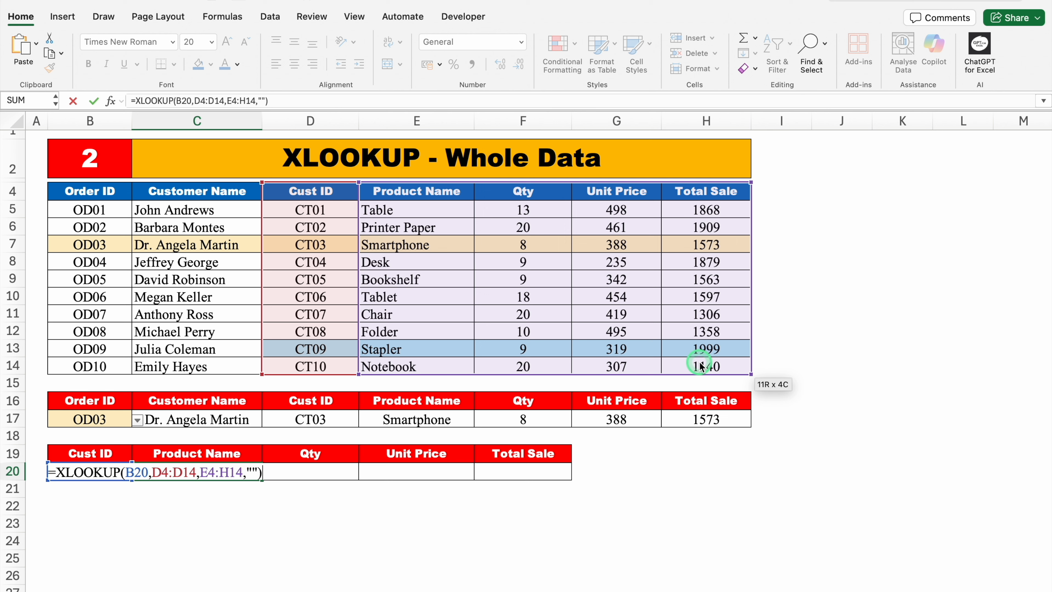
key("Return")
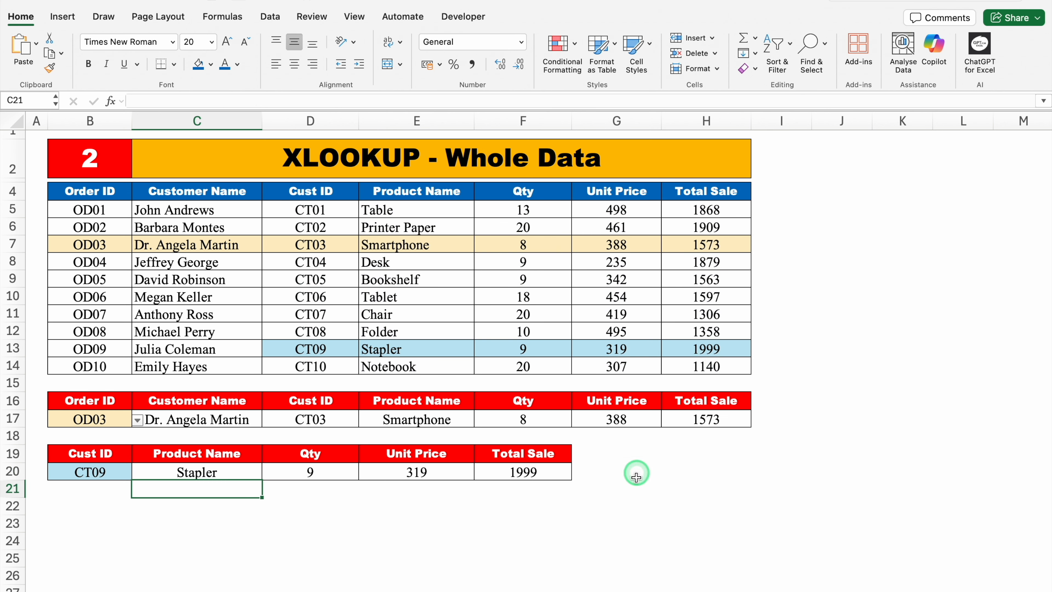
Step: On the "XLOOKUP - Multiple Records" sheet, choose the order IDs of the Printer Paper, Tablet and Stapler rows in B17, B18 and B19
left_click(632, 509)
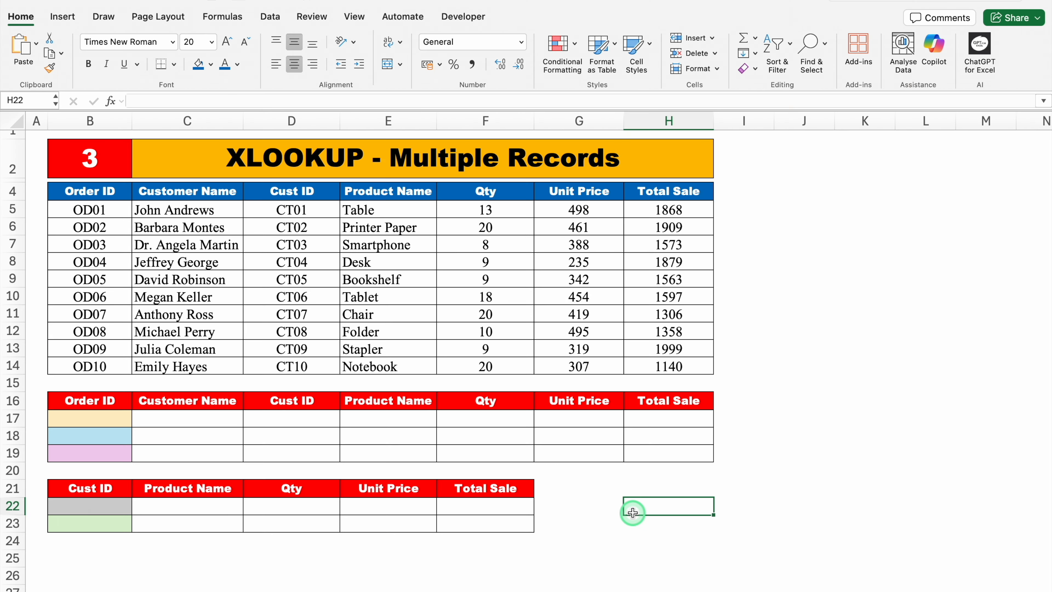
left_click(89, 419)
left_click(138, 420)
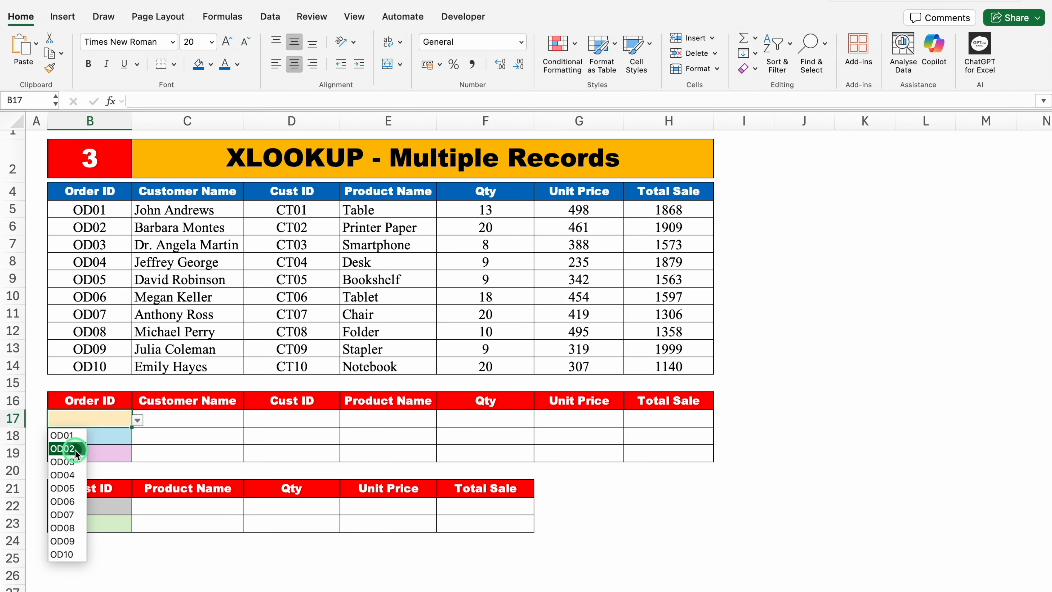
left_click(62, 448)
left_click(90, 435)
left_click(137, 437)
left_click(62, 519)
left_click(89, 453)
left_click(138, 454)
left_click(62, 575)
Step: Enter =XLOOKUP(B17,$B$4:$B$14,$C$4:$H$14,"") in C17, with absolute lookup and return ranges, to return the order's remaining columns
left_click(187, 418)
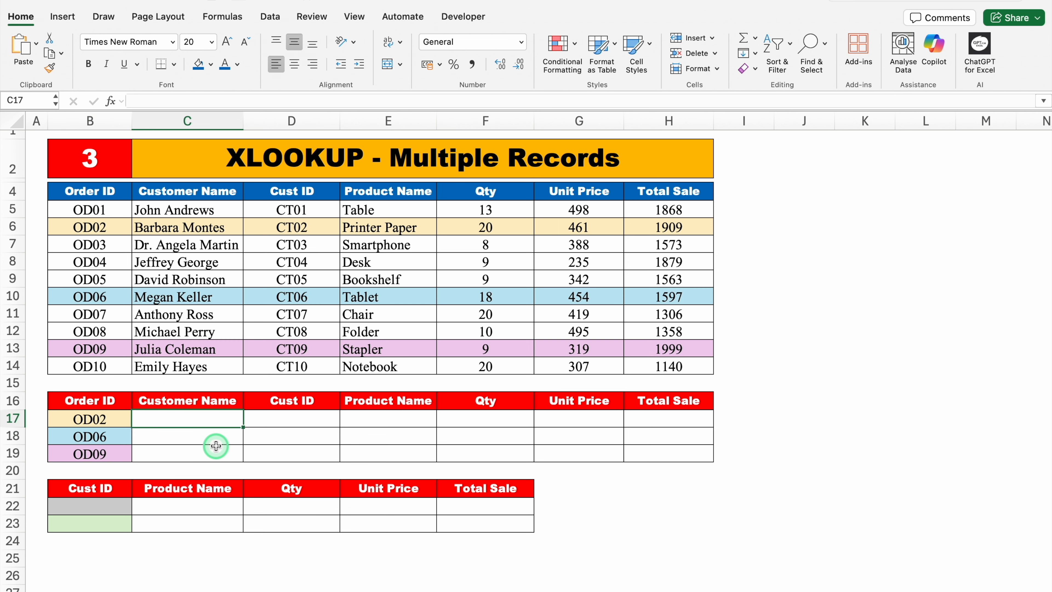
type("=XL")
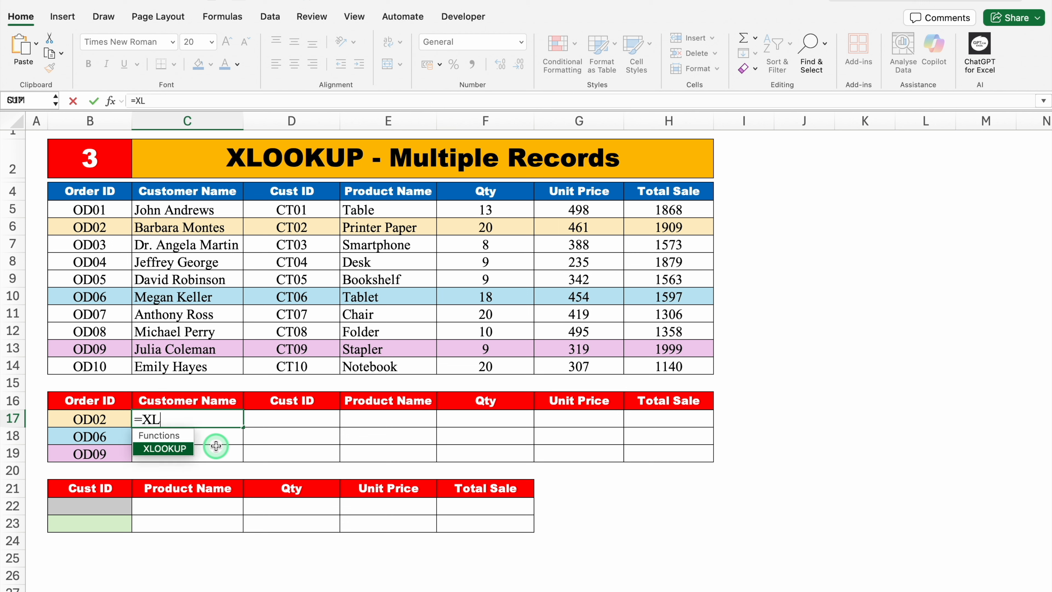
double_click(176, 446)
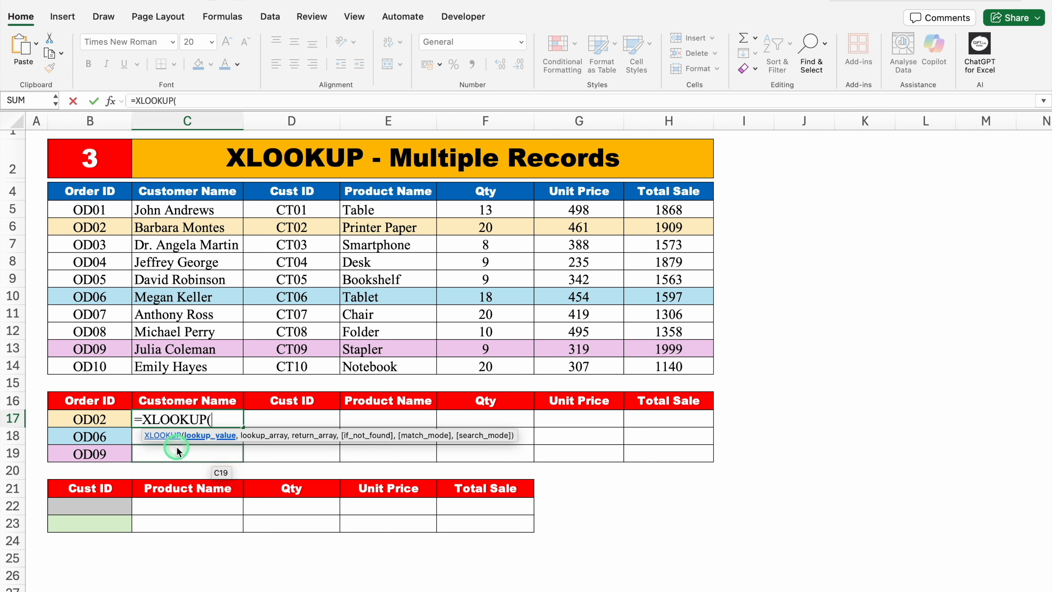
left_click(107, 421)
type(",")
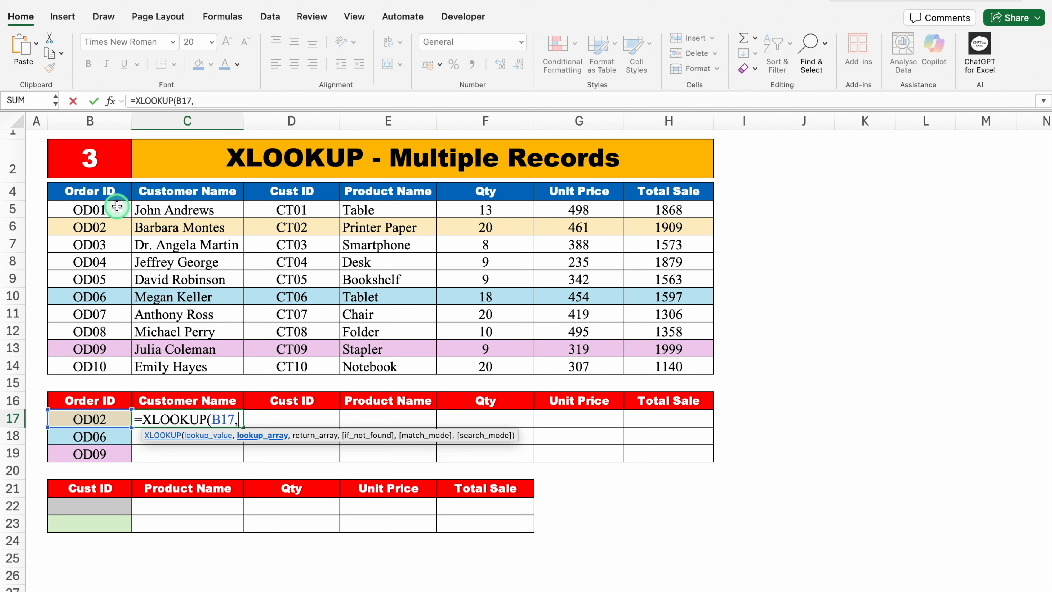
left_click(114, 191)
left_click_drag(113, 191, 118, 363)
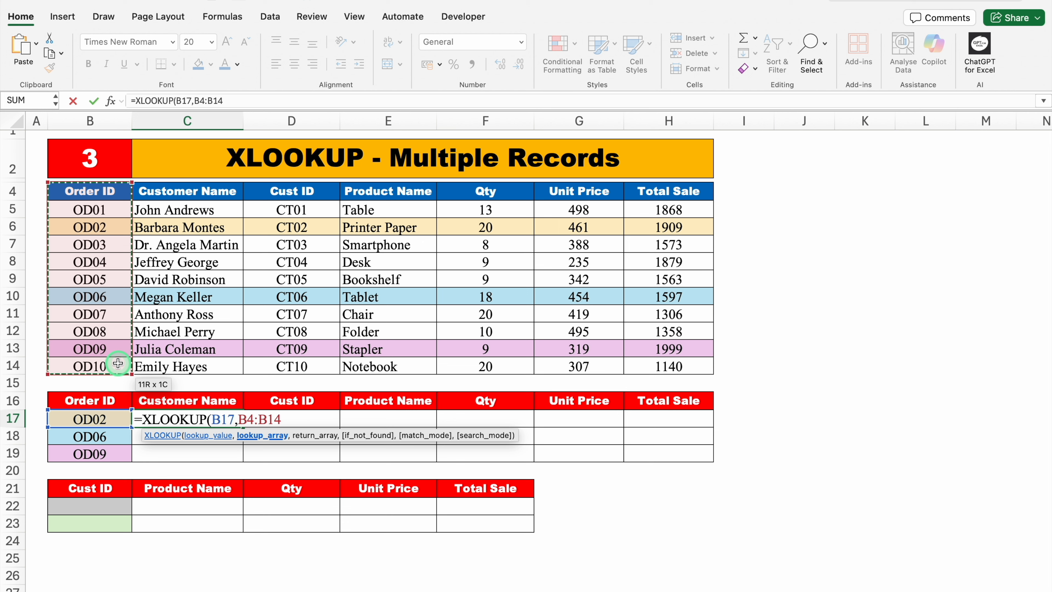
key("F4")
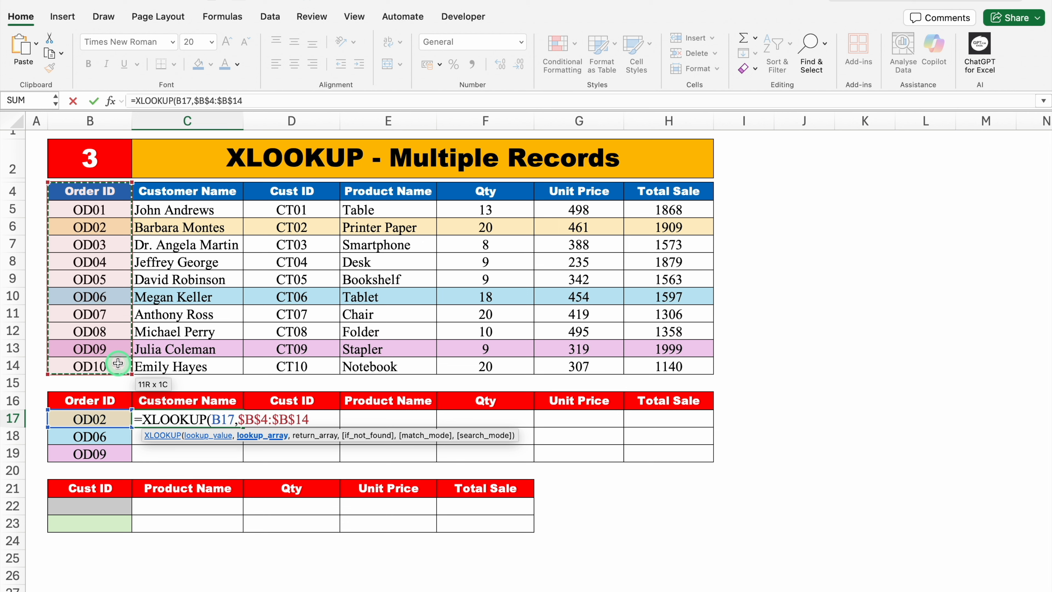
type(",")
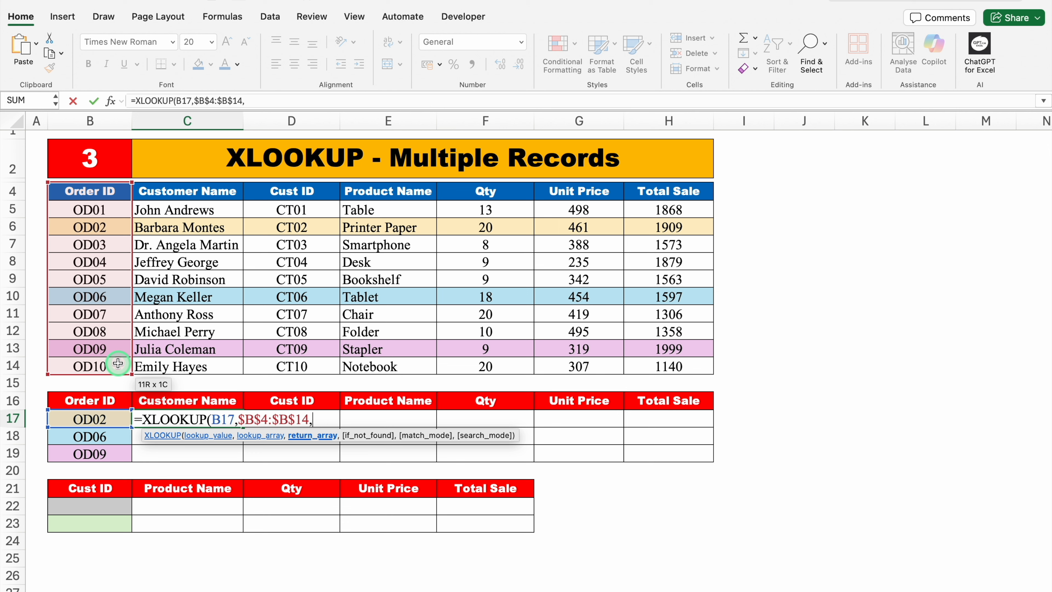
left_click_drag(165, 189, 669, 366)
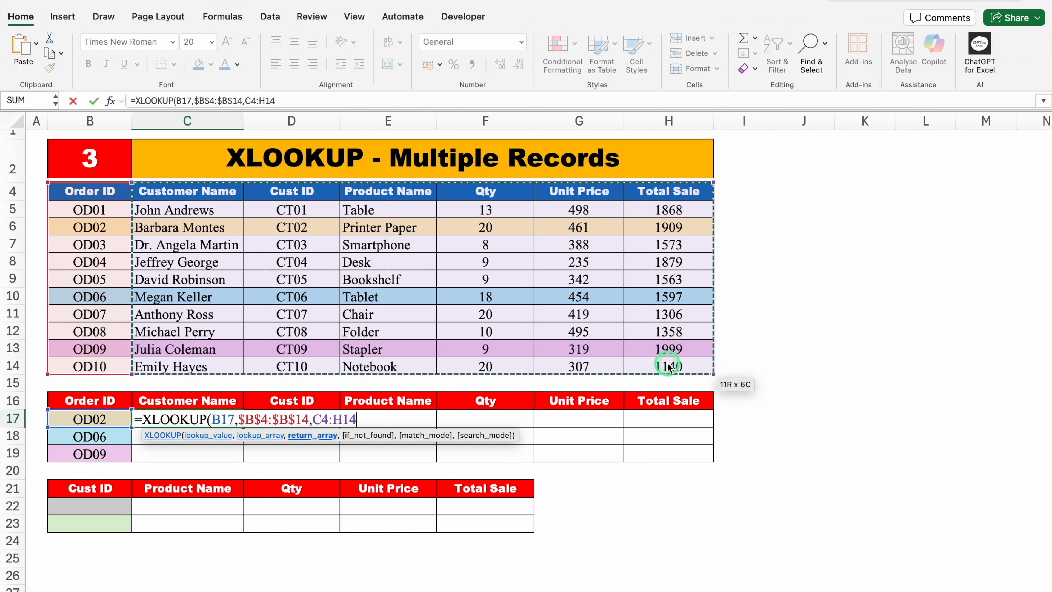
key("F4")
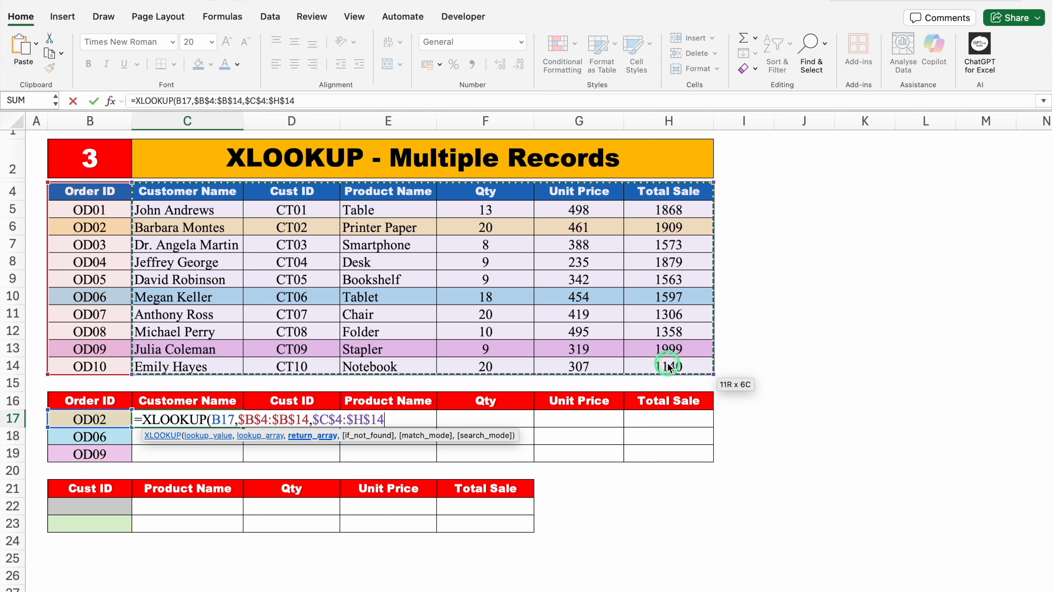
type(",")
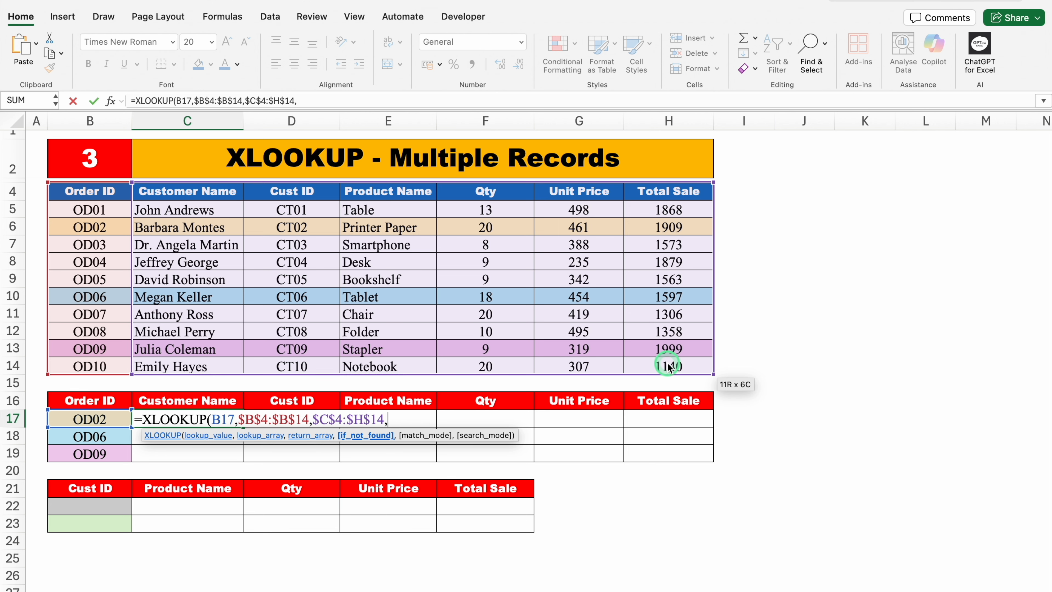
type("\"\")")
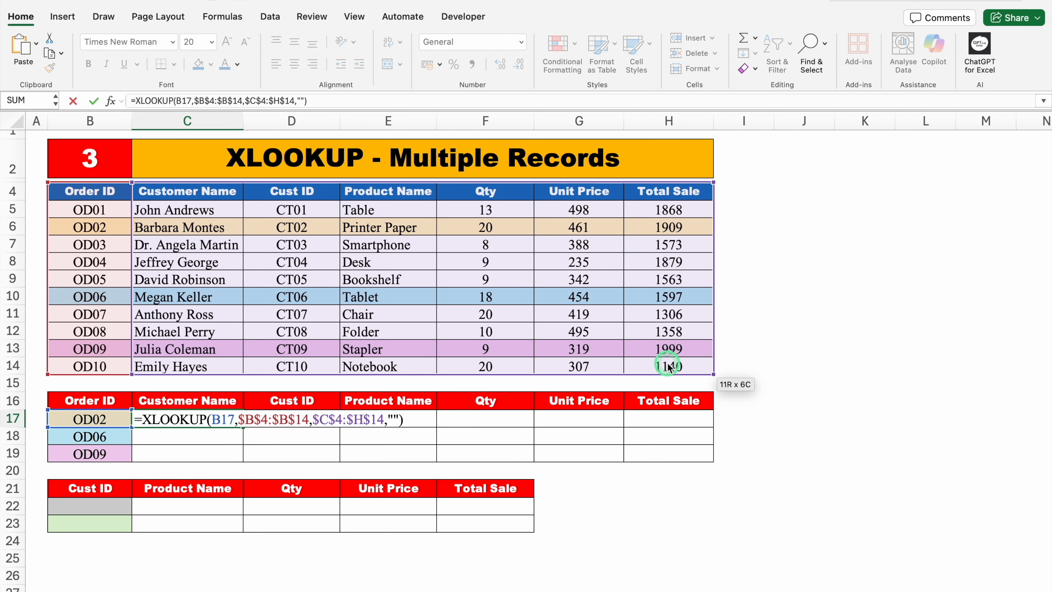
key("Return")
Step: Fill the C17 XLOOKUP formula down through C19 and check the second and third Order ID cells
left_click(210, 418)
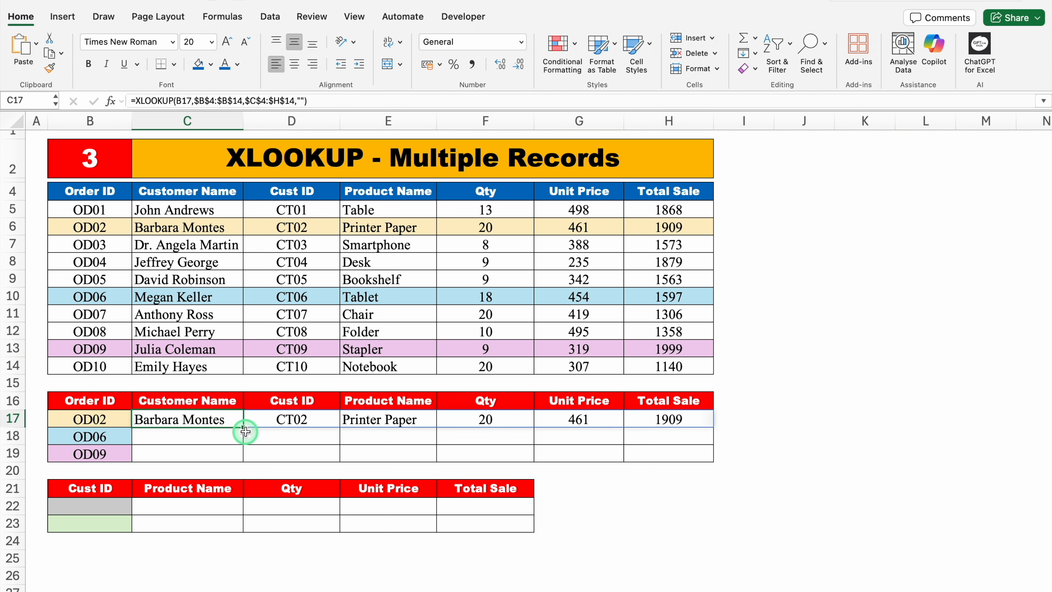
left_click_drag(243, 445, 241, 456)
left_click(330, 548)
left_click(85, 453)
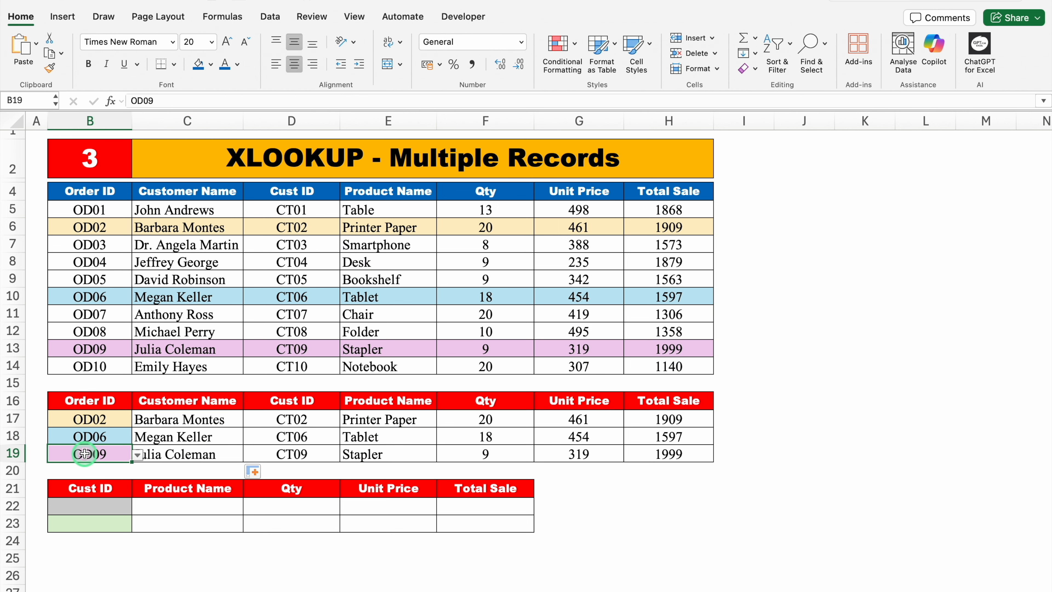
left_click(98, 435)
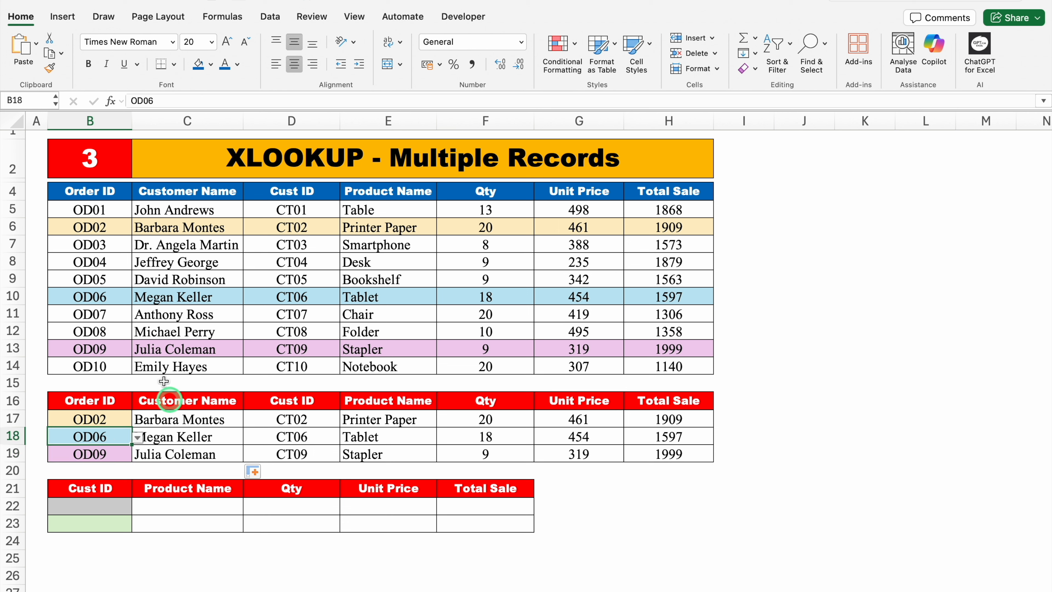
Step: Choose the customer IDs of the Table and Folder rows as the Cust IDs in B22 and B23
left_click(107, 505)
left_click(138, 505)
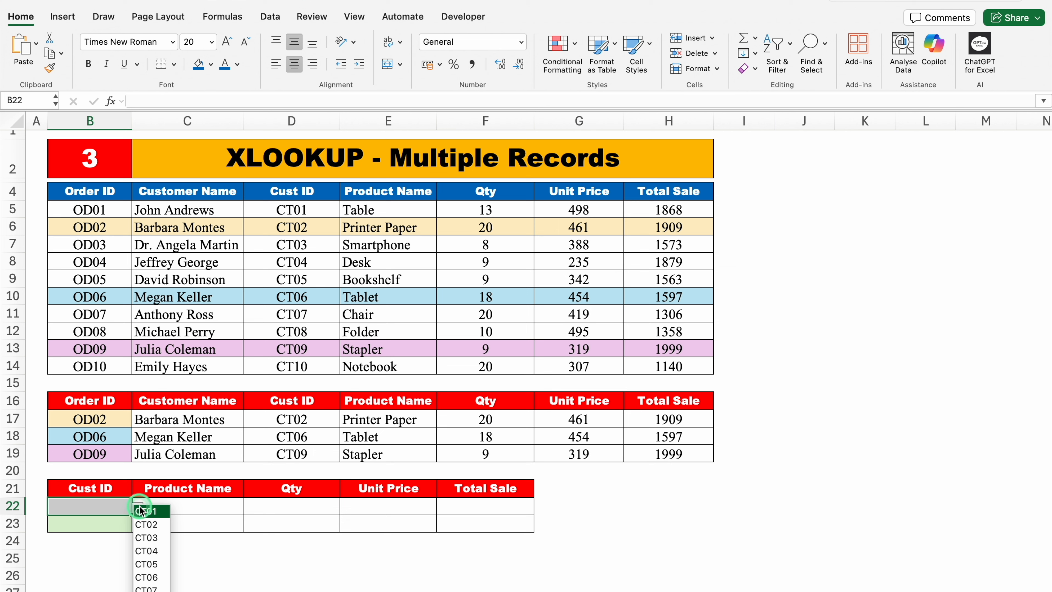
left_click(148, 525)
left_click(129, 523)
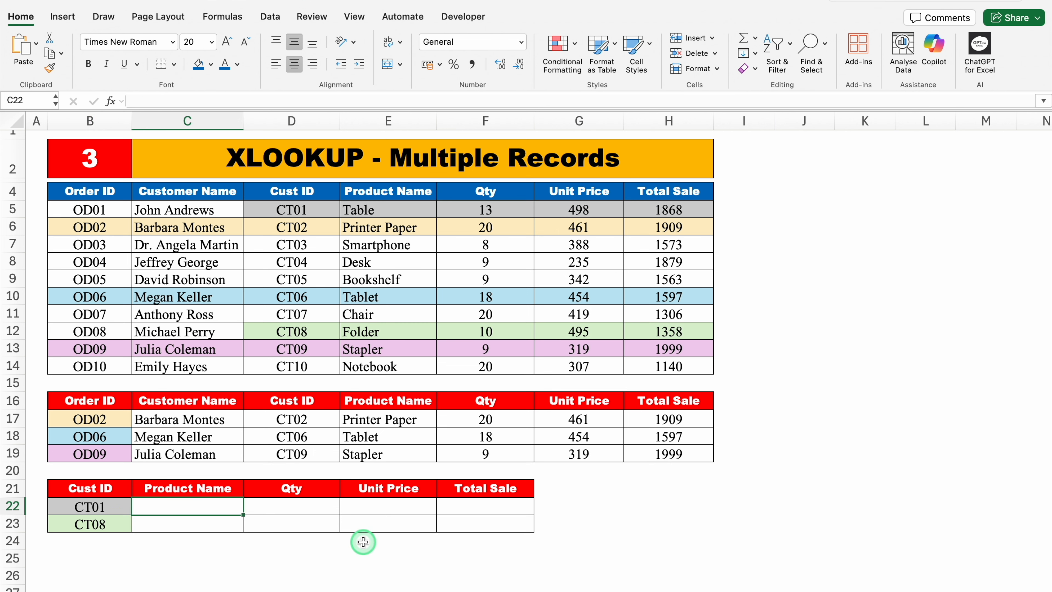
Step: Enter =XLOOKUP(B22,$D$4:$D$14,$E$4:$H$14,"") in C22, with absolute ranges, to return the product, quantity, unit price and total sale
type("=XL")
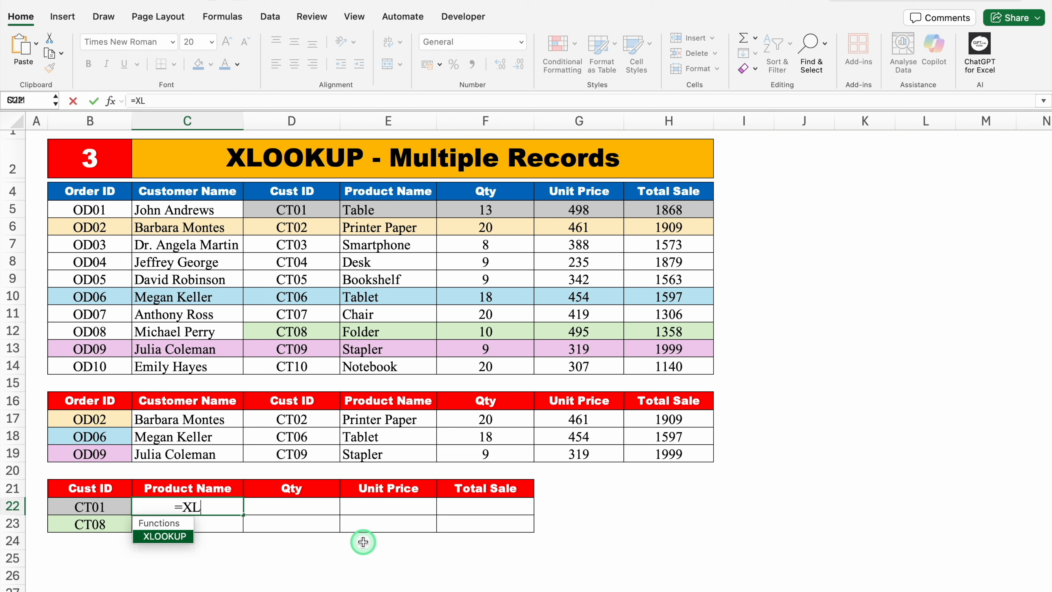
double_click(180, 535)
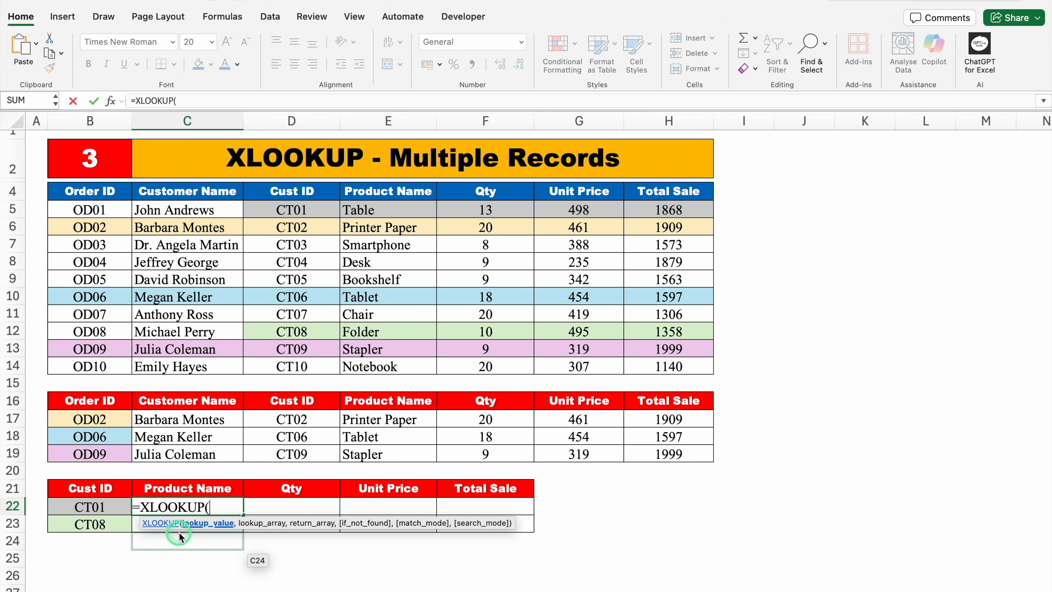
left_click(105, 507)
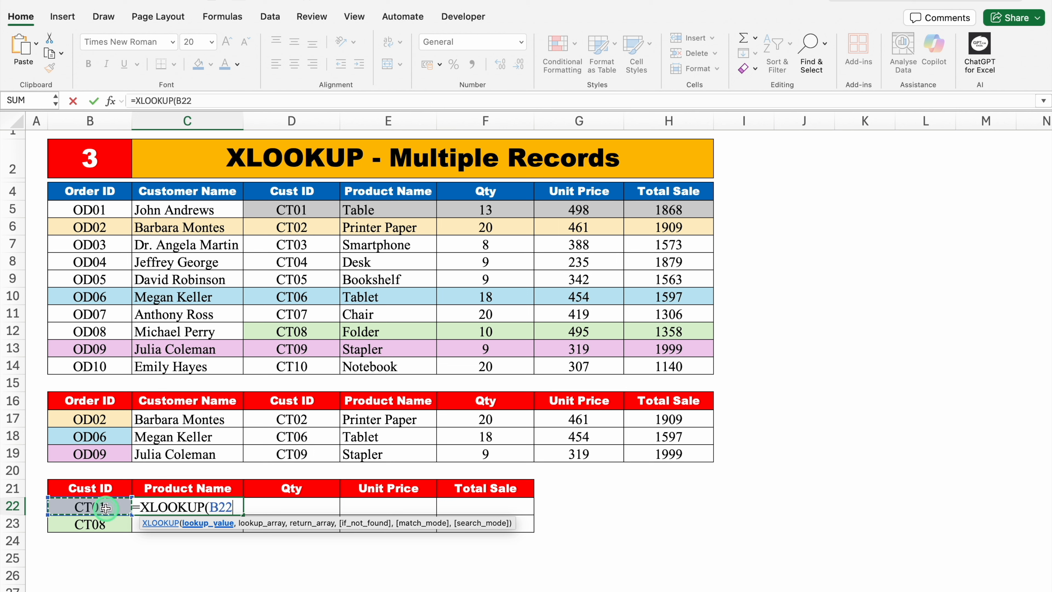
type(",")
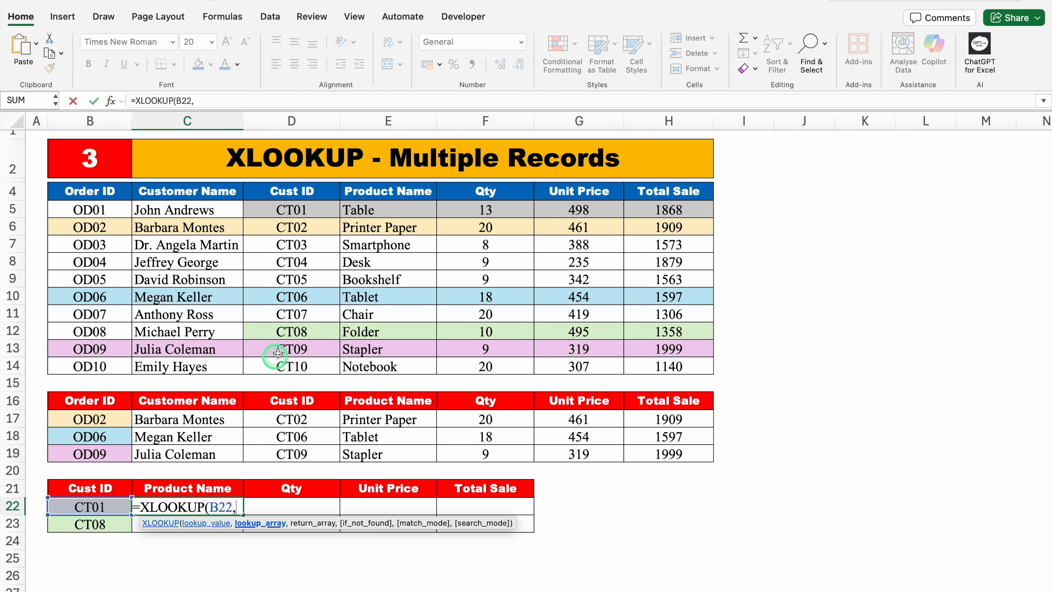
left_click(306, 189)
left_click_drag(305, 189, 314, 362)
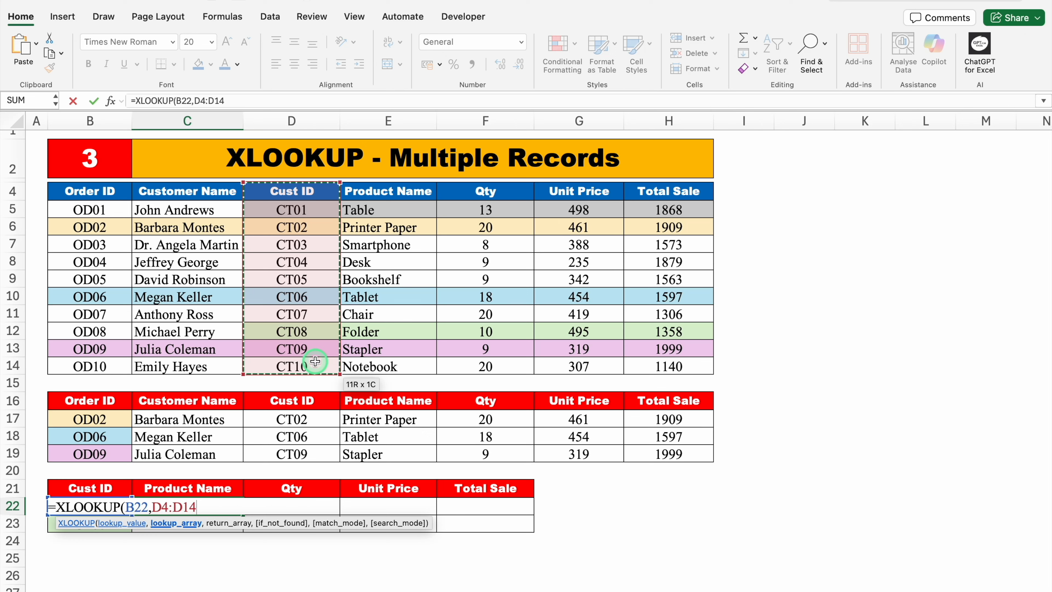
key("F4")
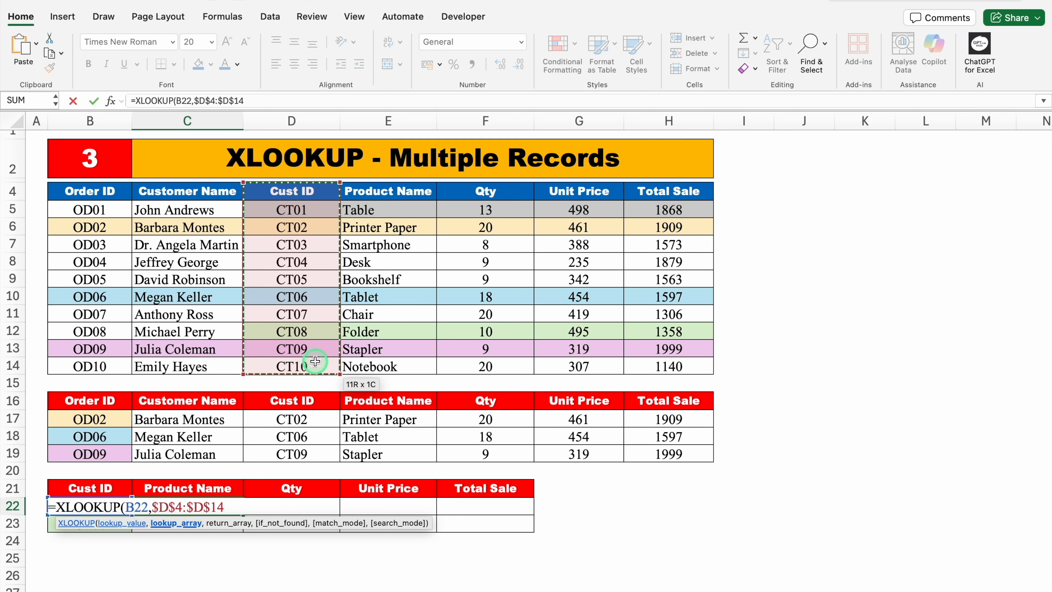
type(",")
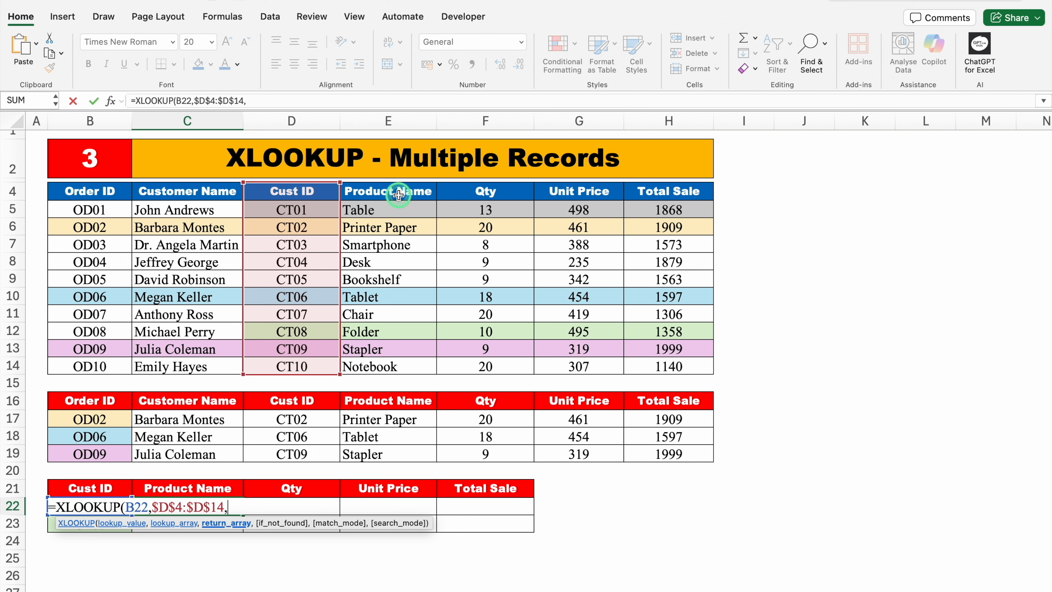
left_click_drag(398, 194, 635, 369)
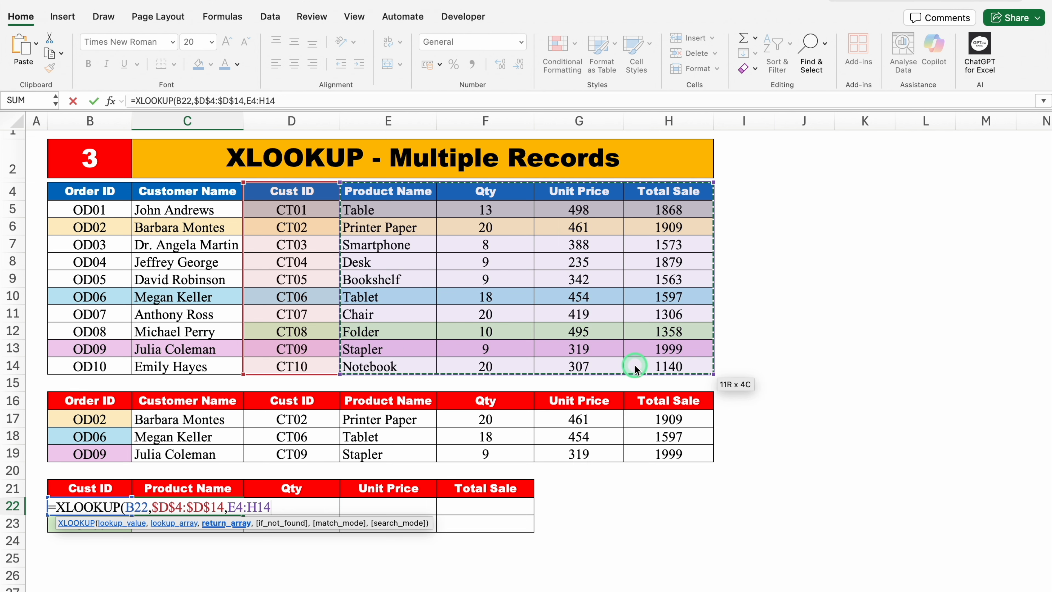
key("F4")
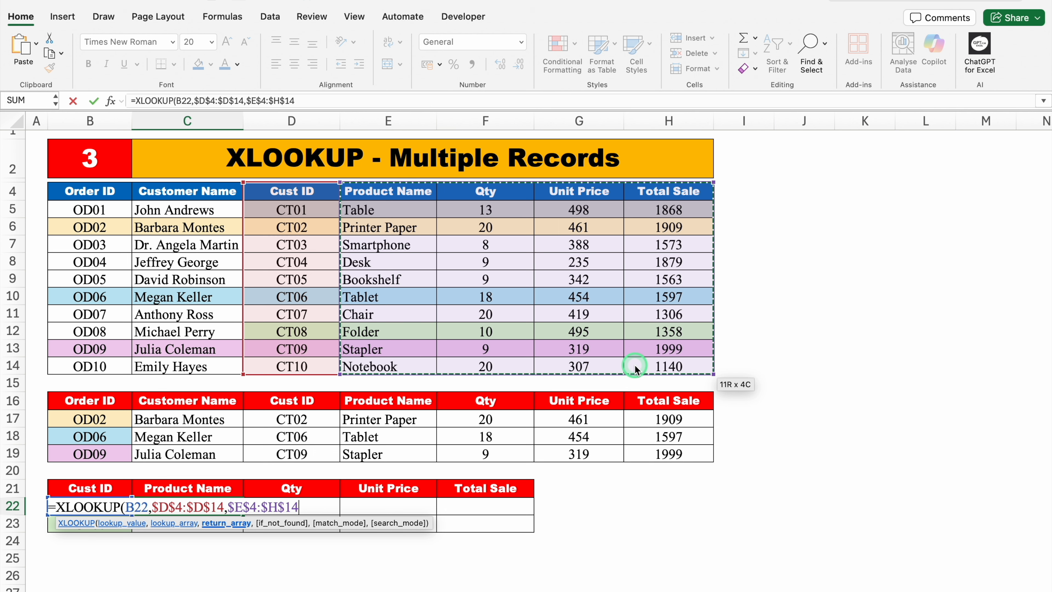
type(",")
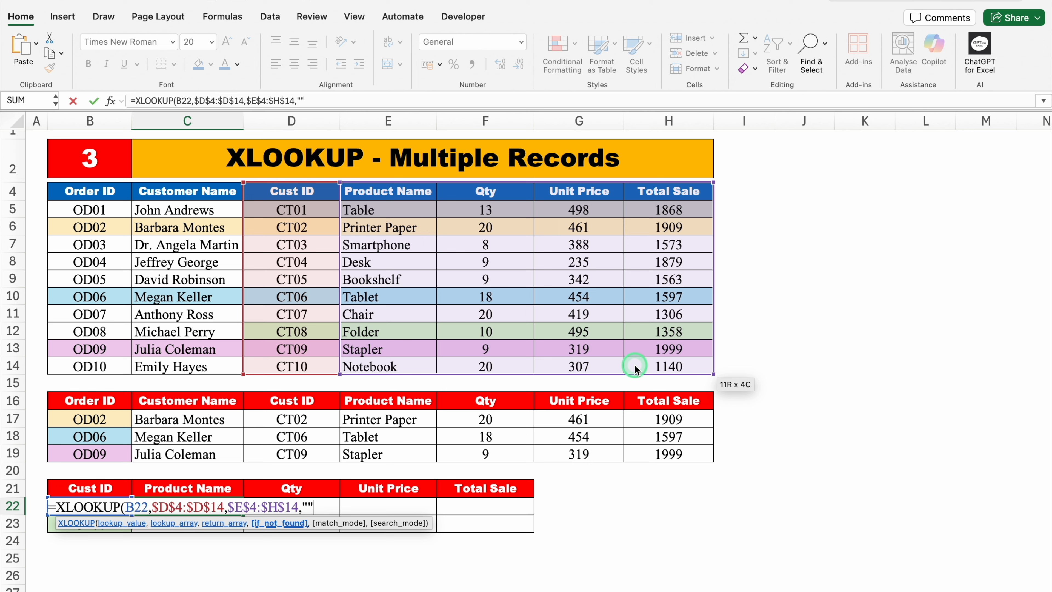
type("\"\")")
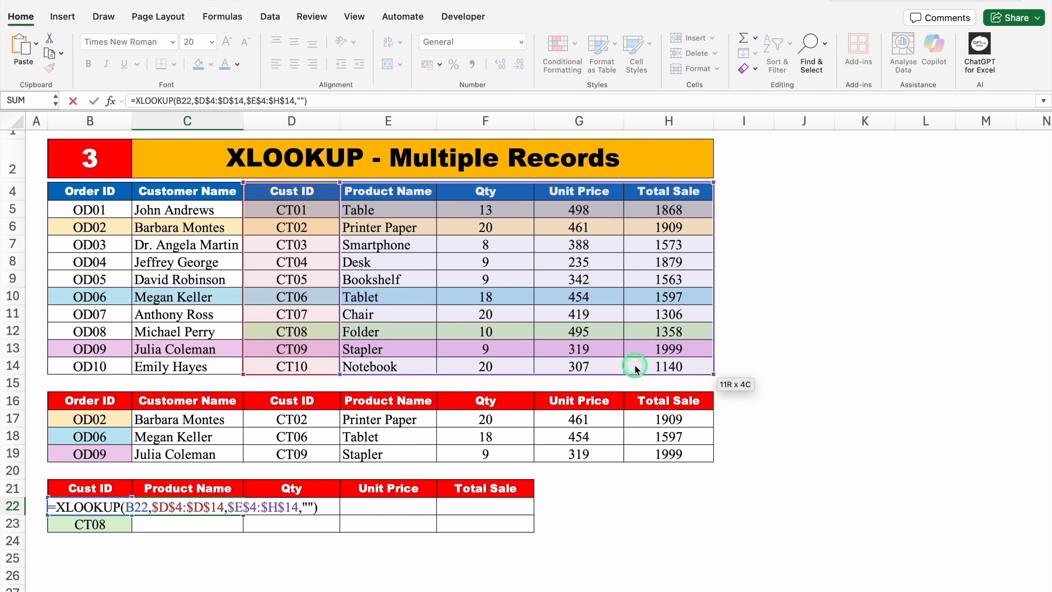
key("Return")
Step: Fill the C22 XLOOKUP formula down to C23 for the second Cust ID
left_click(205, 508)
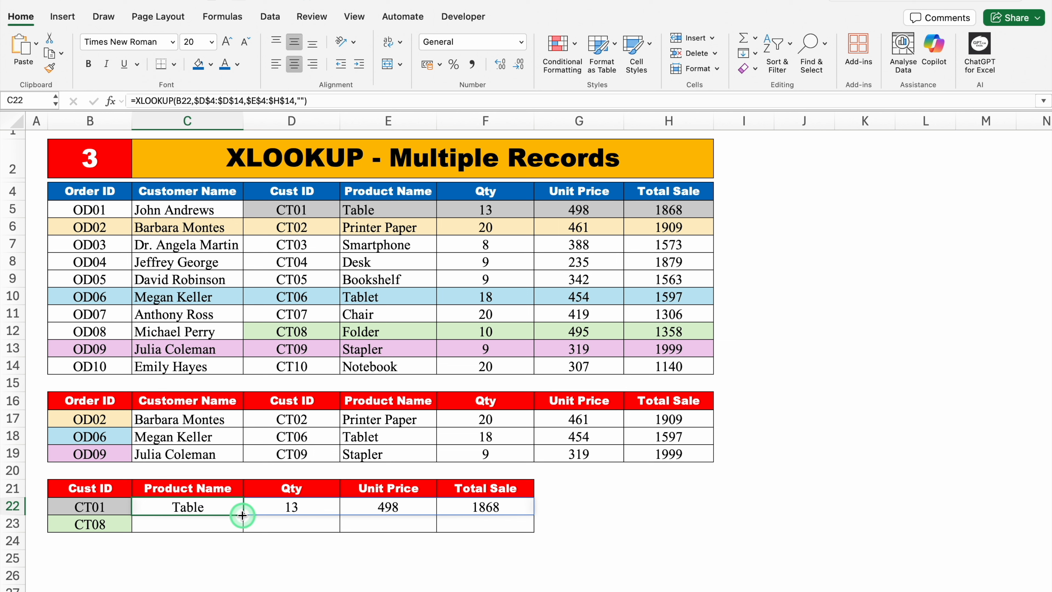
left_click_drag(242, 515, 242, 525)
left_click(164, 543)
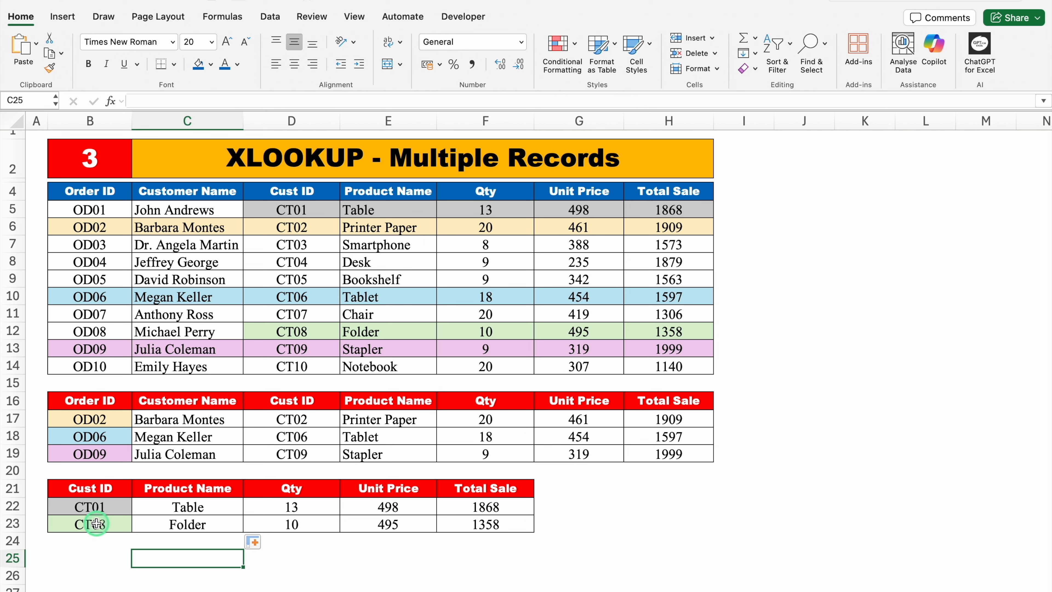
Step: Test the lookup by choosing the customer ID of the Bookshelf row as the Cust ID in B23
left_click(96, 523)
left_click(137, 524)
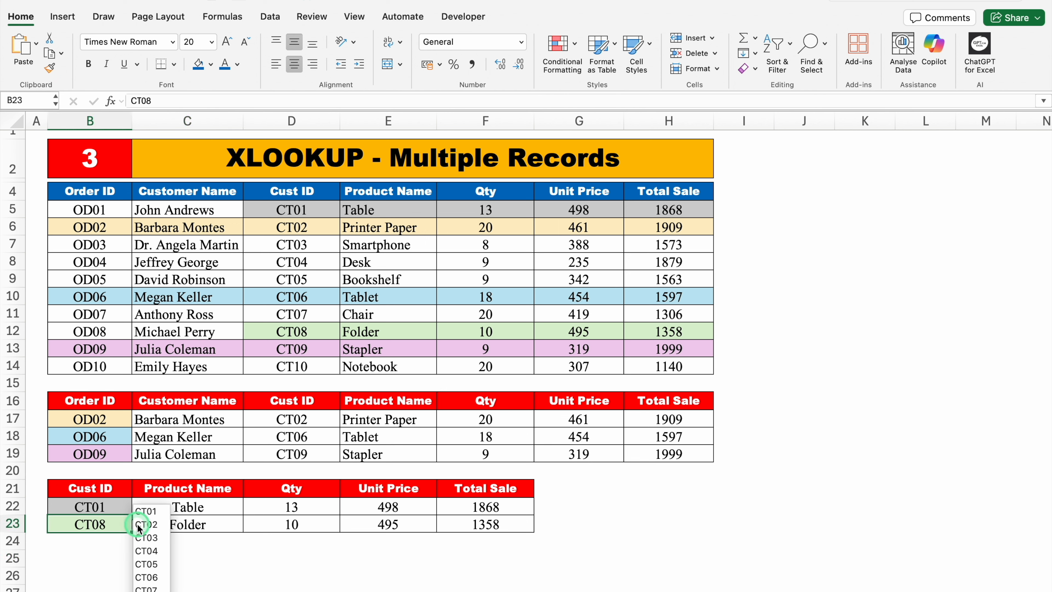
left_click(146, 563)
left_click(207, 556)
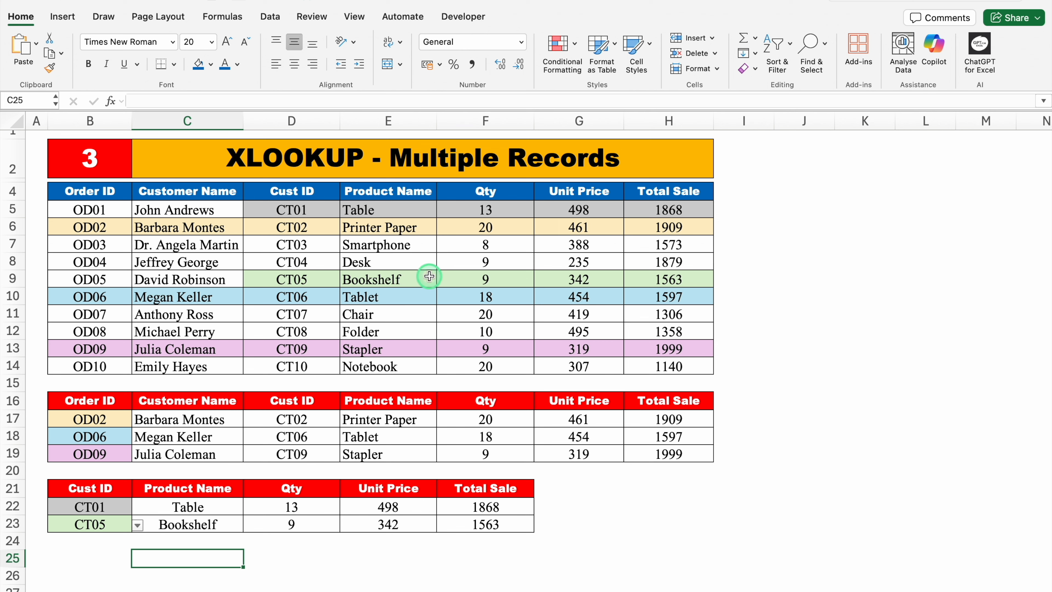
left_click(626, 523)
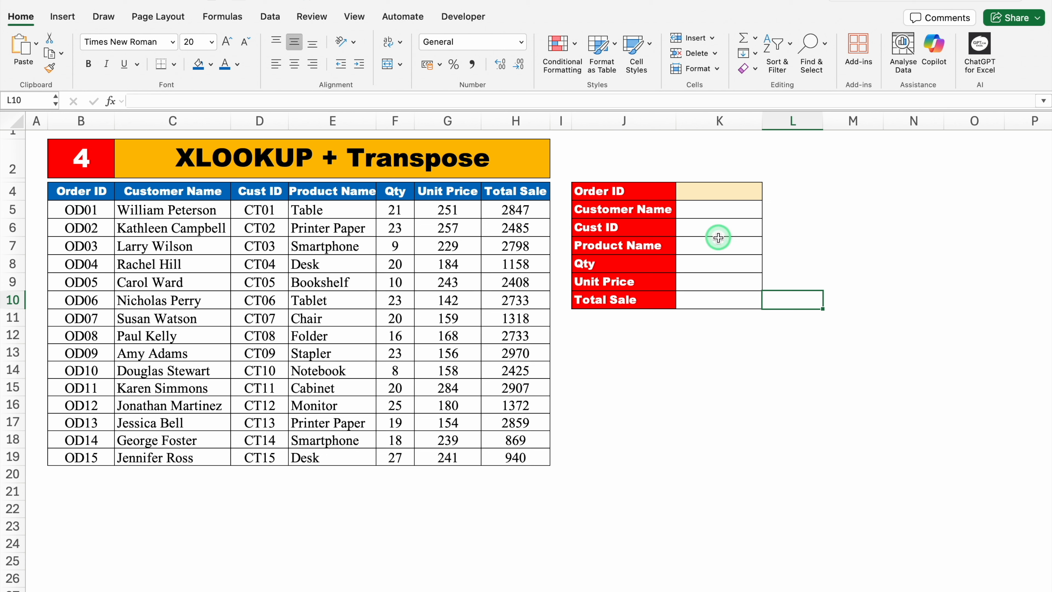
Step: On the "XLOOKUP + Transpose" sheet, enter the order ID of the Notebook row in the Order ID cell K4
left_click(704, 190)
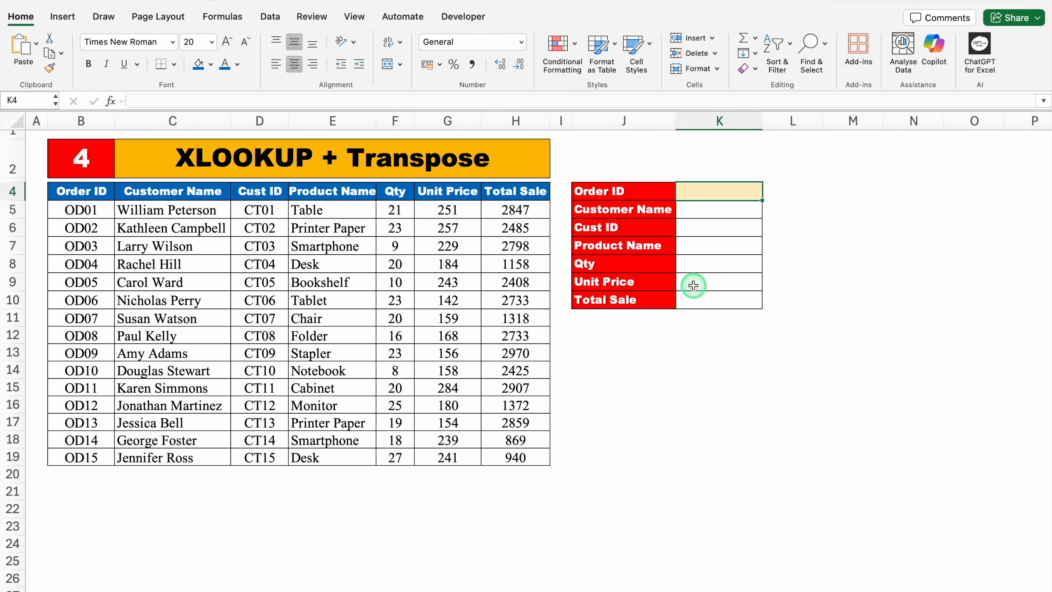
type("OD10")
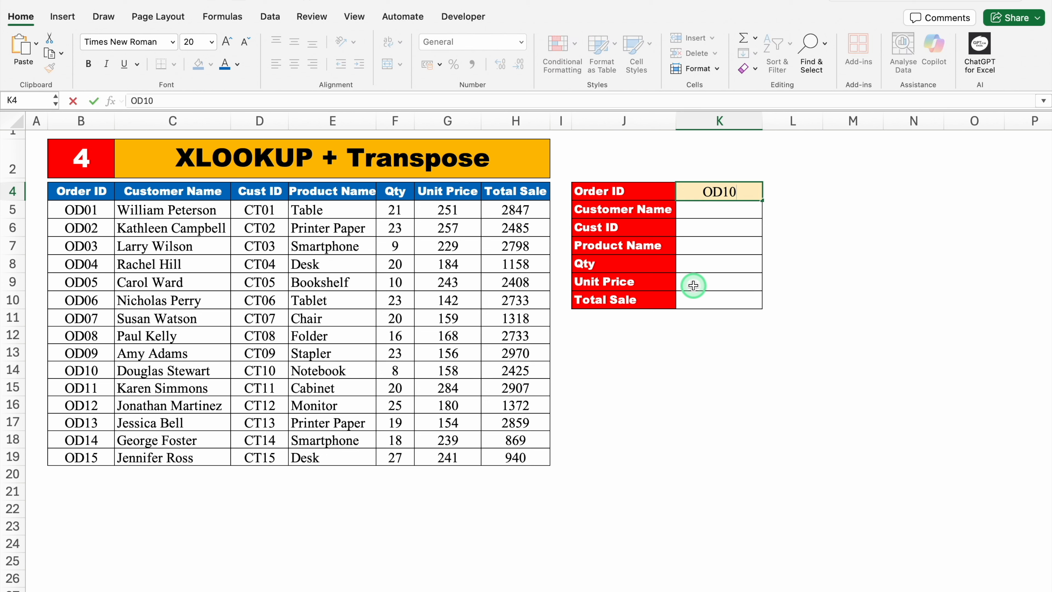
key("Return")
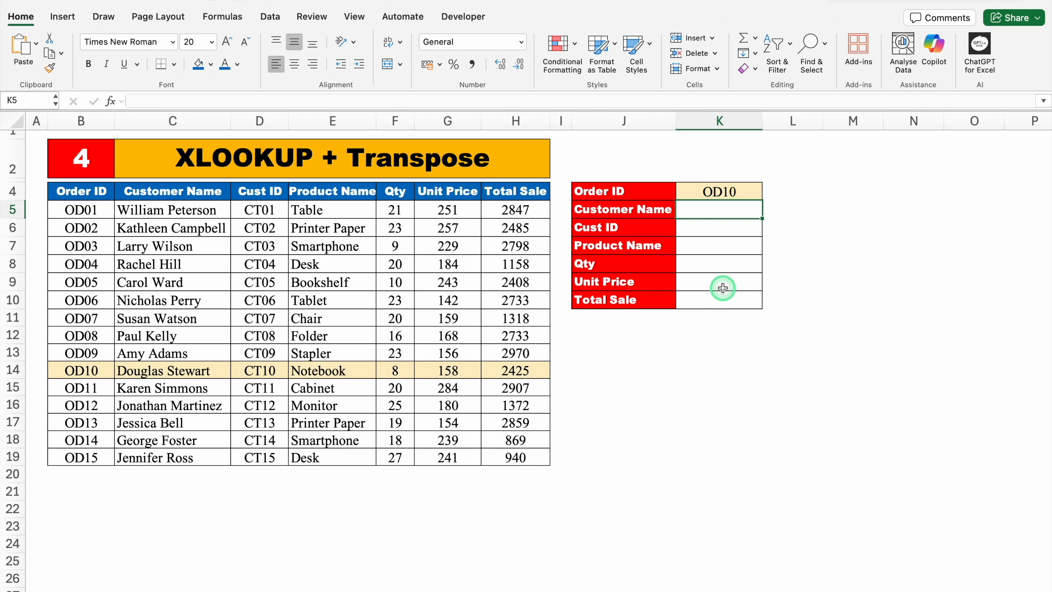
Step: Enter =XLOOKUP(K4,B4:B19,C4:H19,"") in K5 to return all remaining columns of the order
type("=XL")
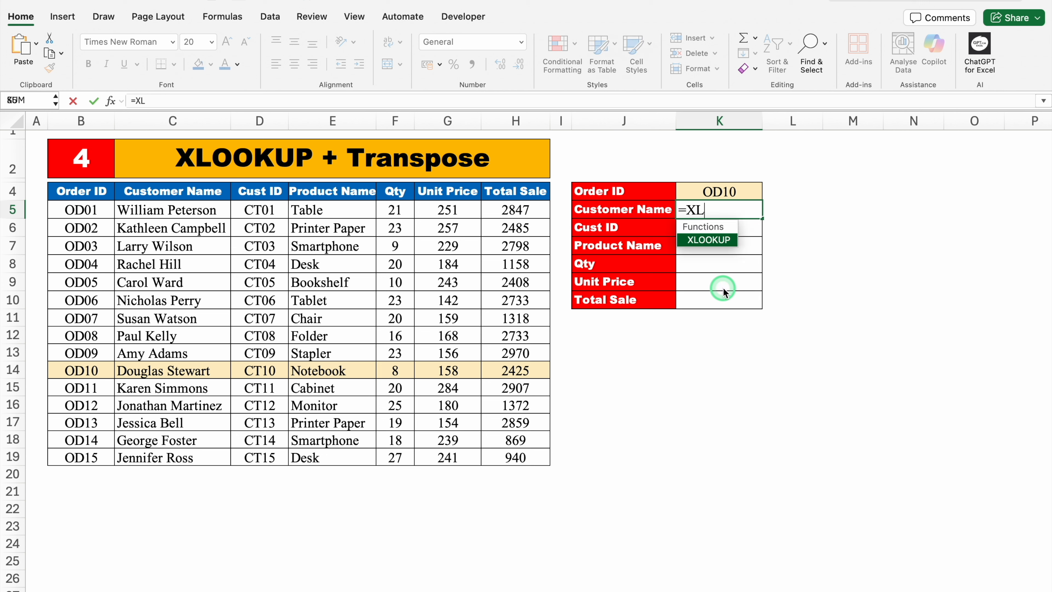
double_click(722, 239)
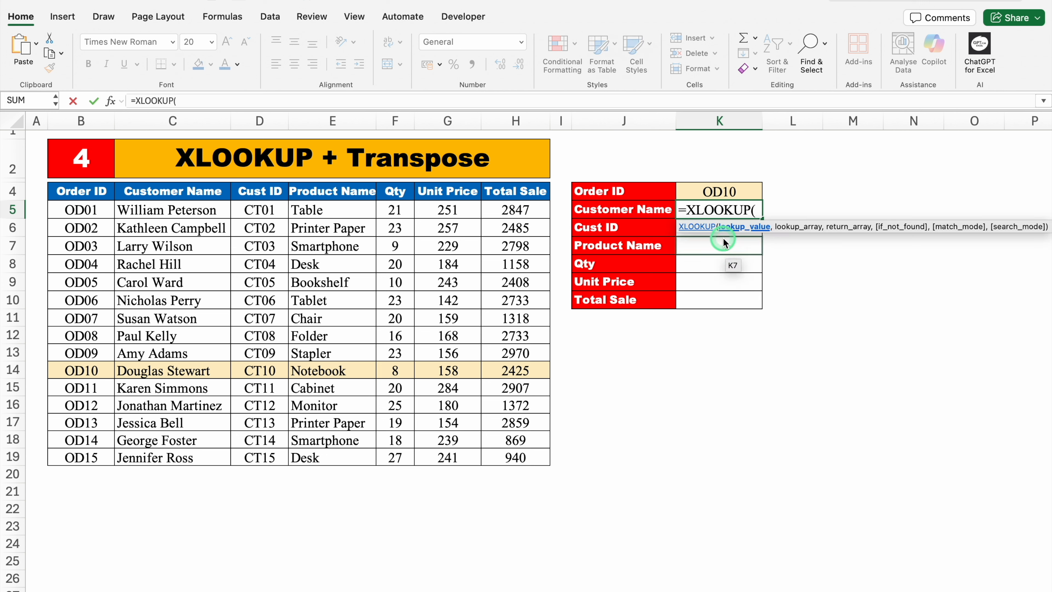
left_click(723, 188)
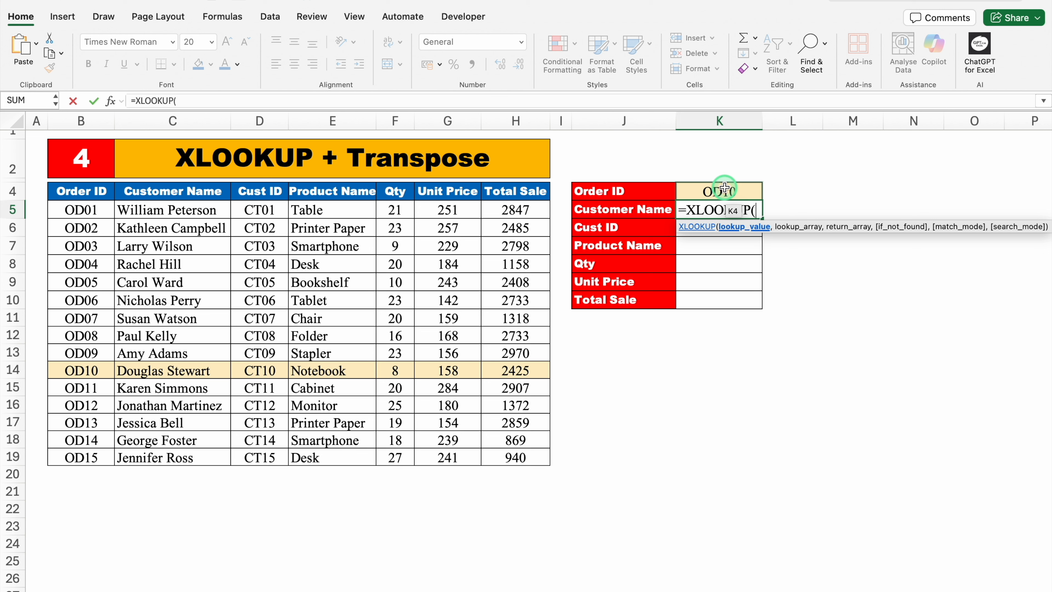
type(",")
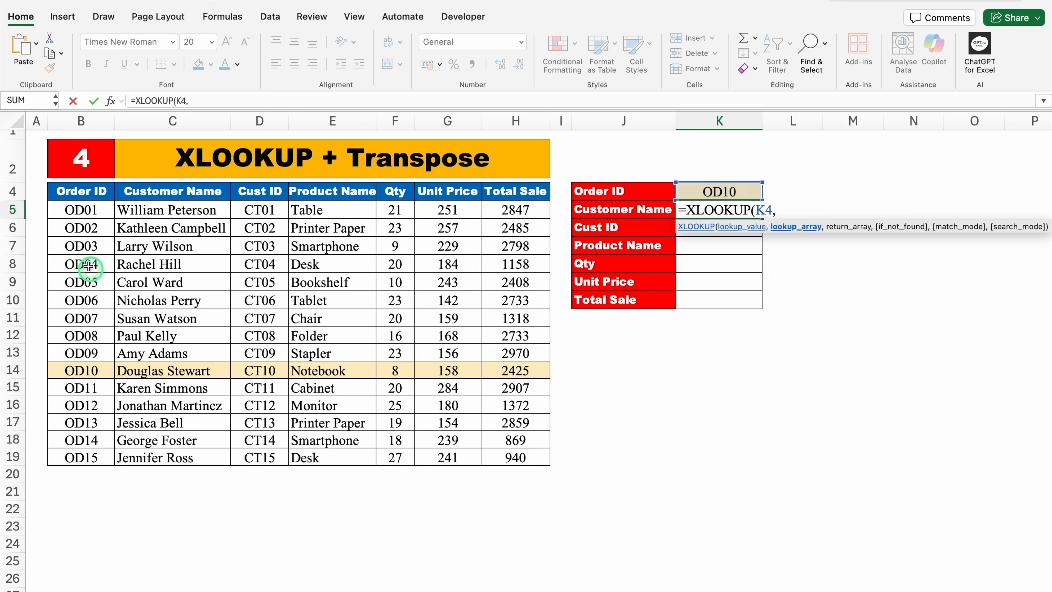
left_click_drag(86, 188, 85, 456)
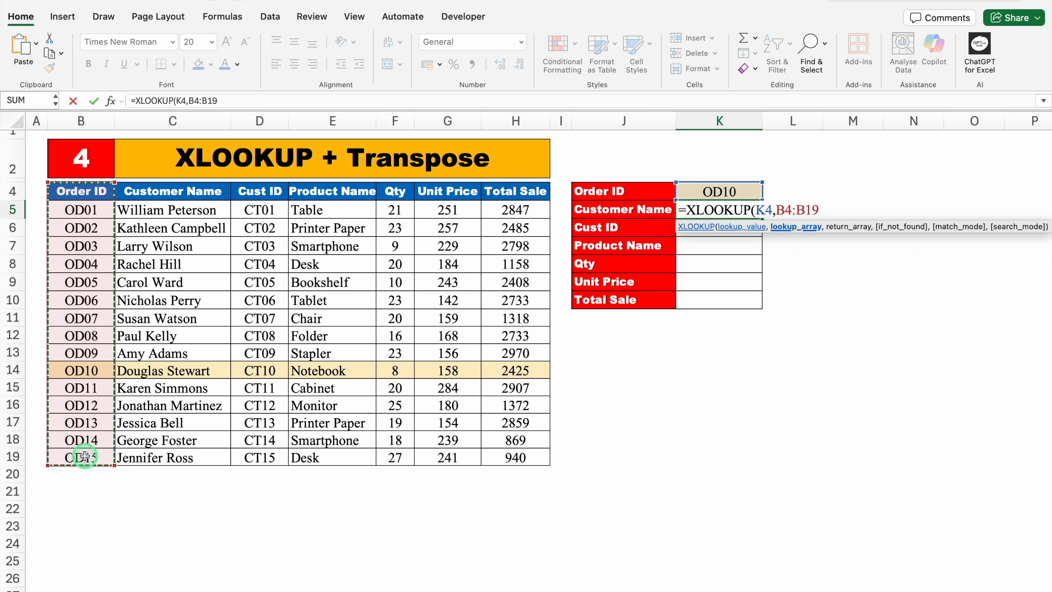
type(",")
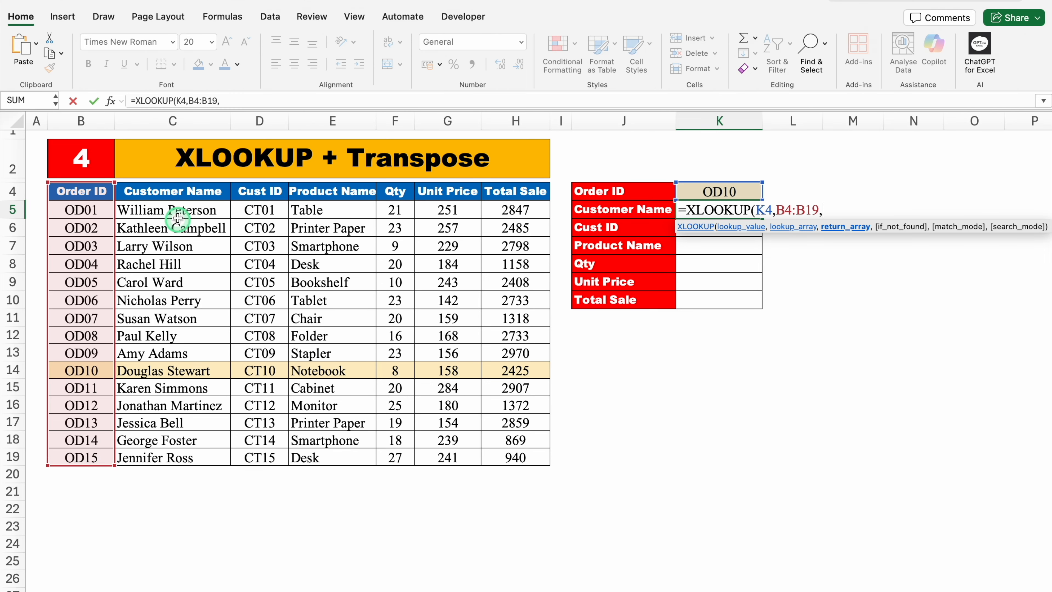
left_click_drag(167, 192, 520, 452)
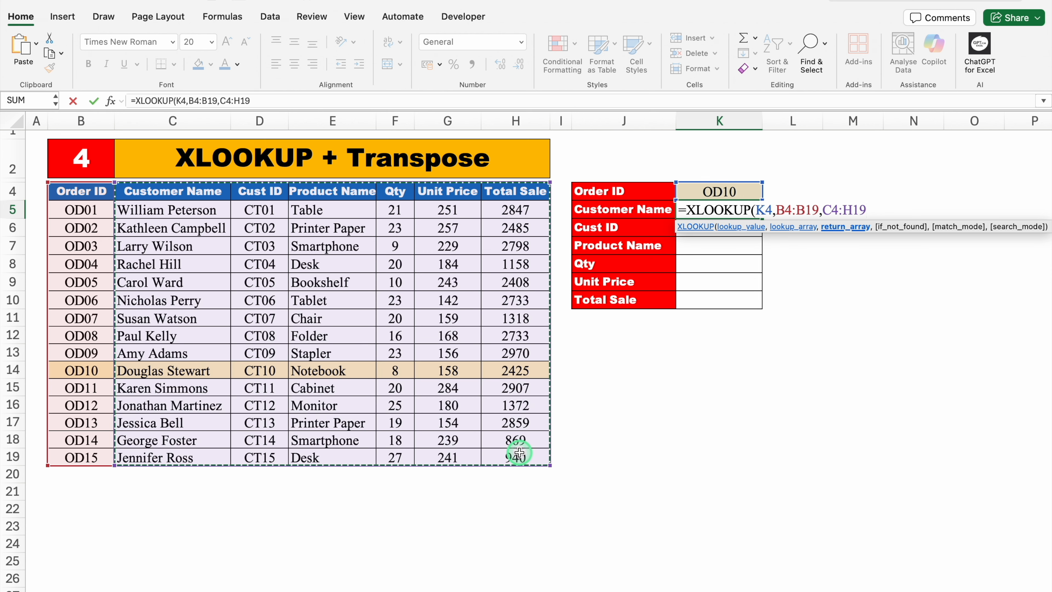
type(",")
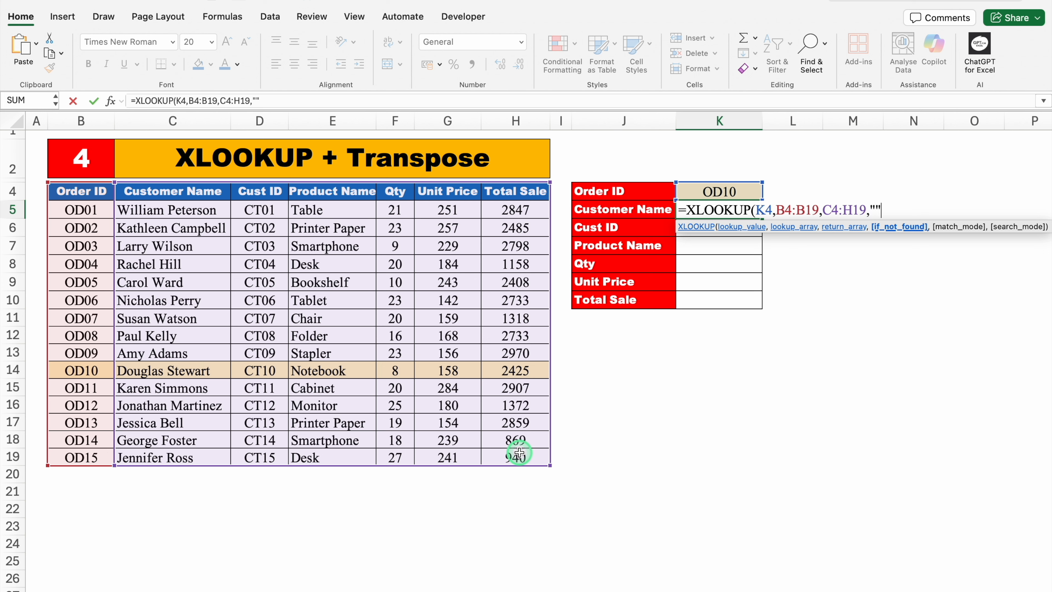
type("\"\")")
key("Return")
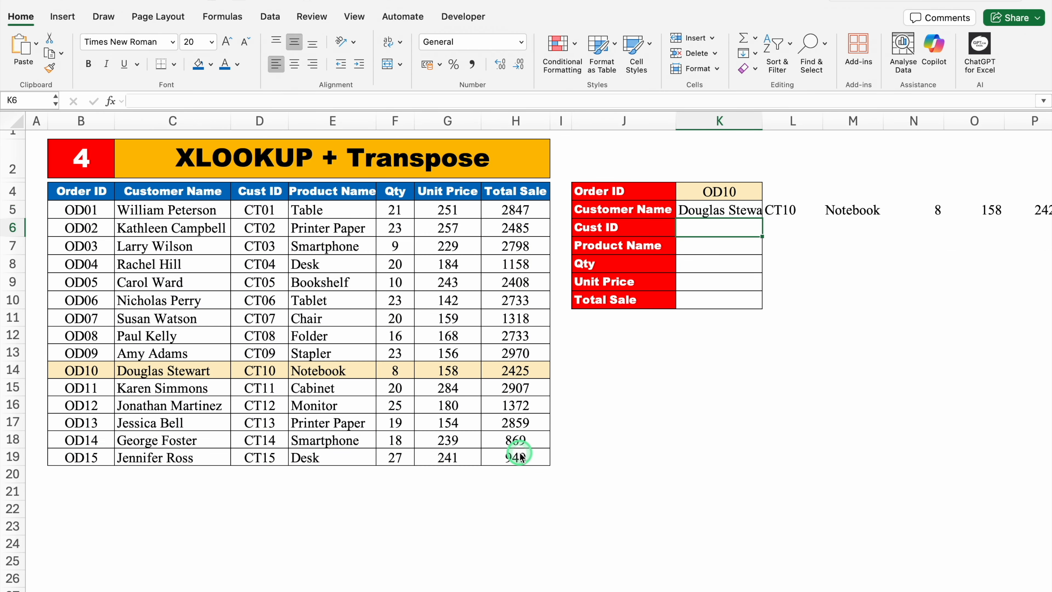
Step: Wrap the K5 formula in TRANSPOSE, making it =TRANSPOSE(XLOOKUP(K4,B4:B19,C4:H19,"")), to list the order's fields vertically
scroll(812, 572, "right", 2)
scroll(786, 582, "left", 2)
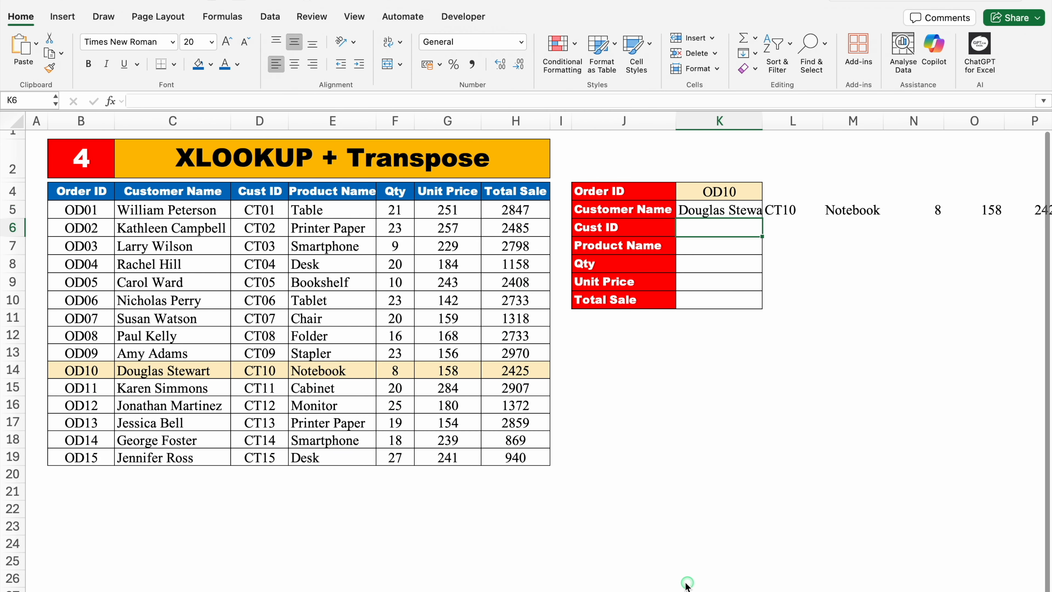
left_click(734, 210)
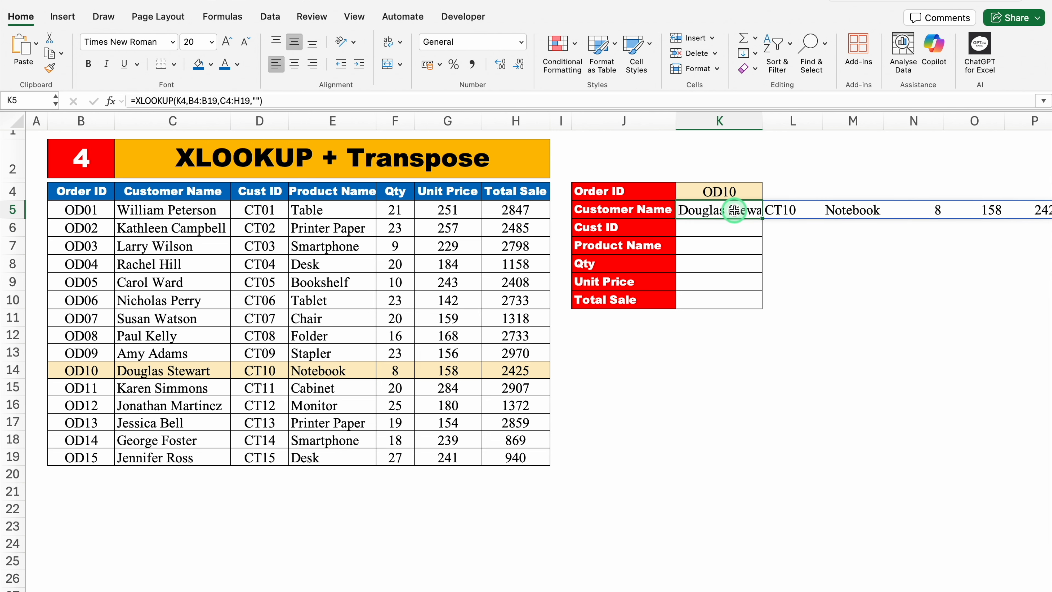
left_click(723, 120)
left_click(729, 209)
double_click(729, 210)
left_click(685, 209)
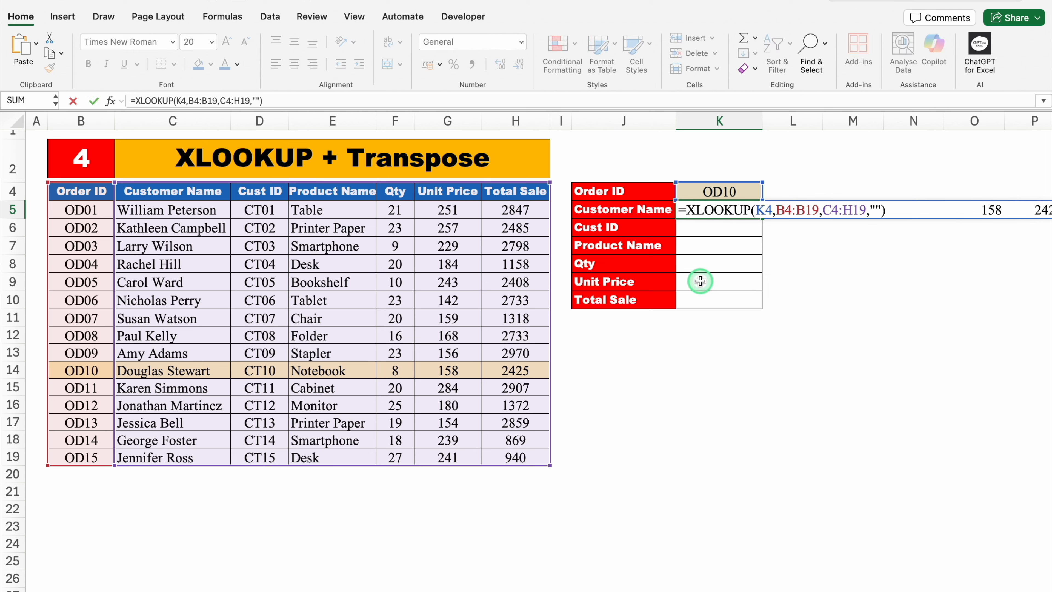
type("TRANS")
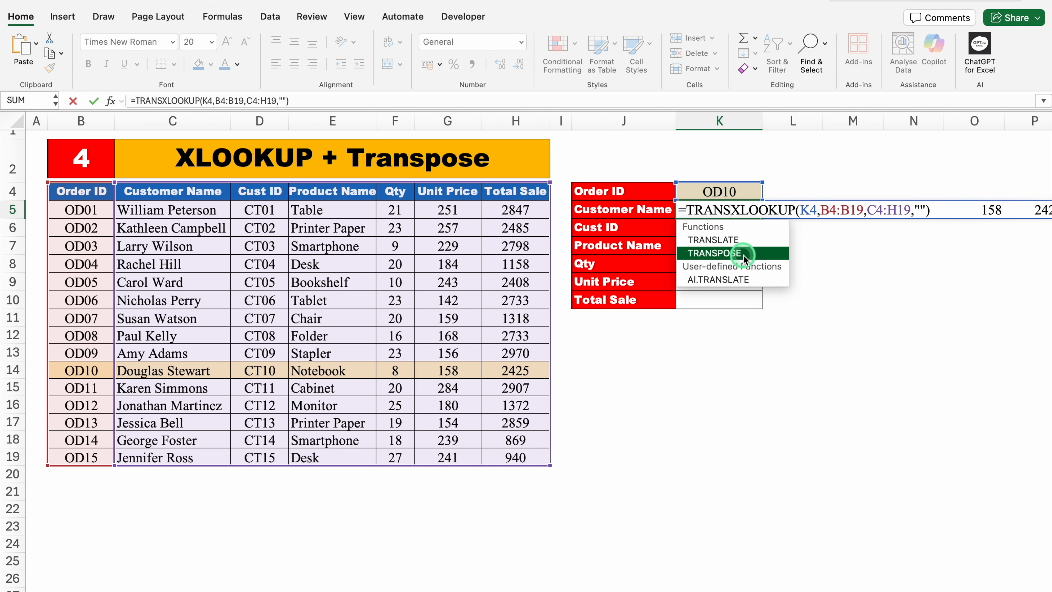
double_click(729, 252)
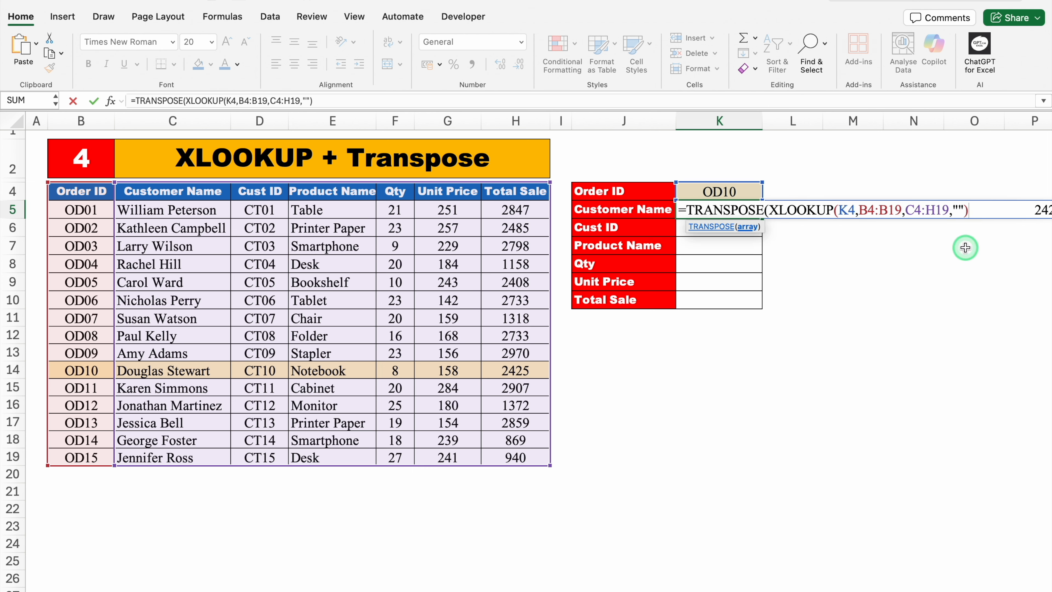
type(")")
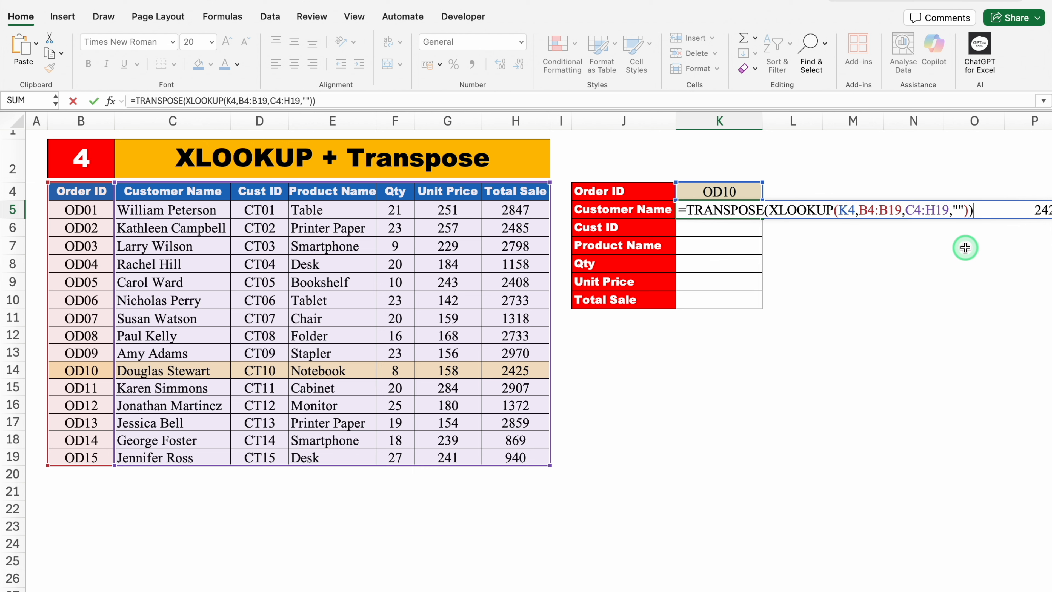
key("Return")
left_click(865, 345)
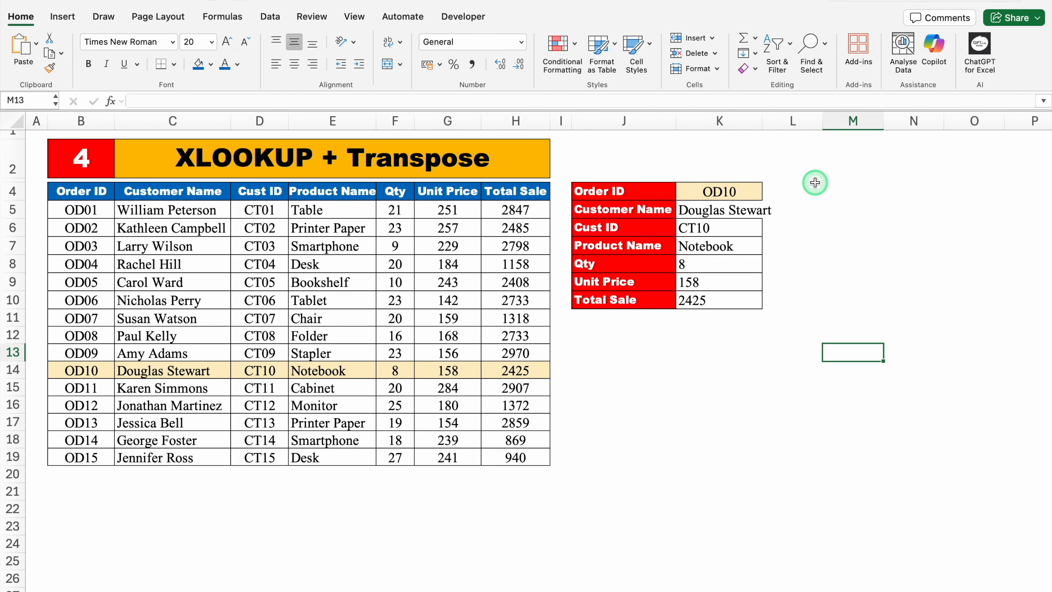
Step: Widen column K to fit the customer name and enter the order ID of the Bookshelf row in K4
left_click_drag(761, 119, 775, 120)
left_click(745, 191)
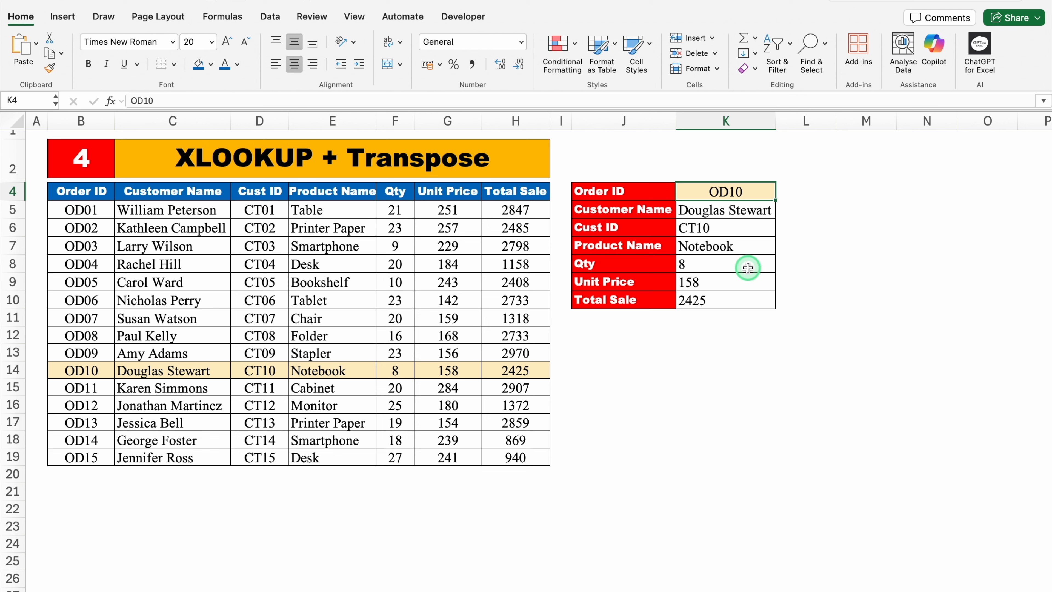
type("OD05")
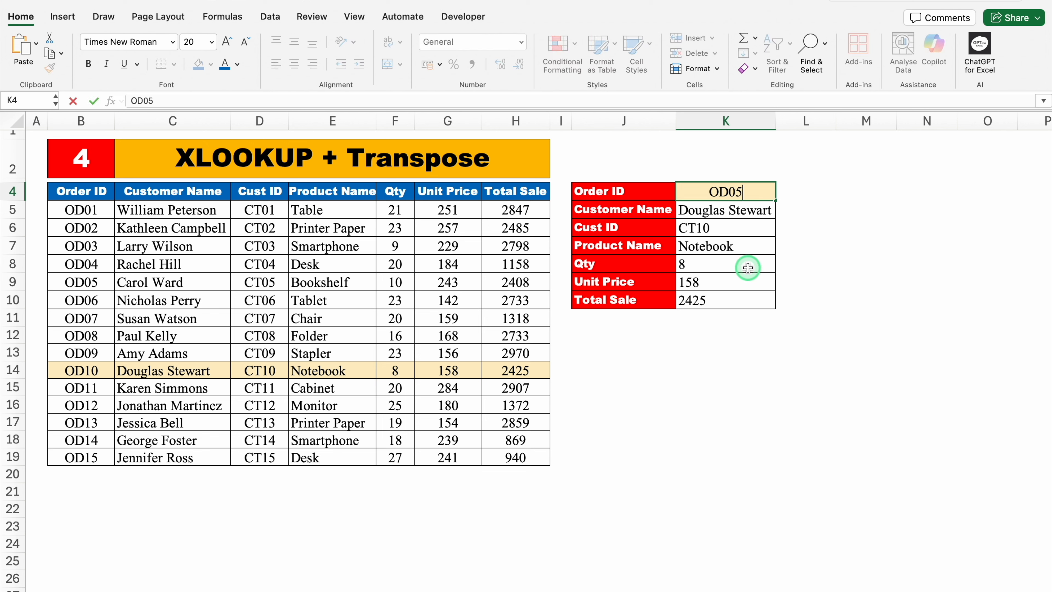
key("Return")
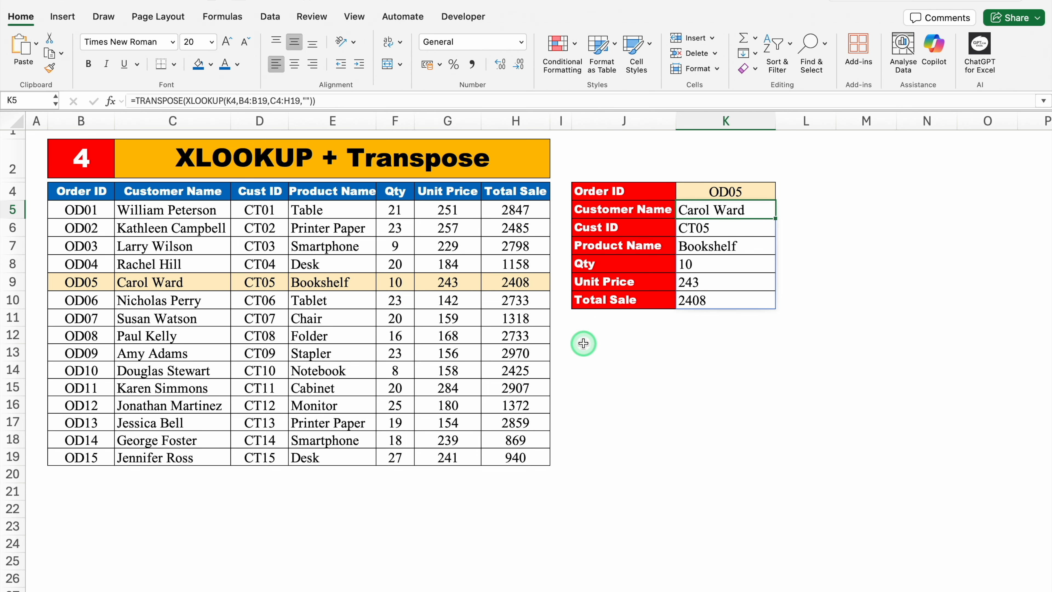
left_click(613, 363)
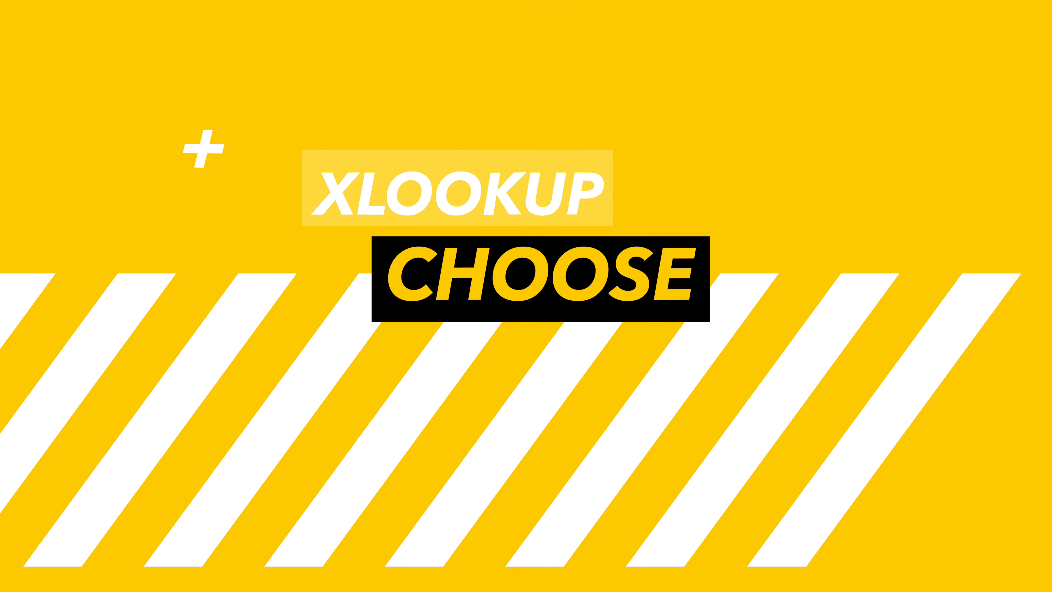
Step: On the "XLOOKUP - Multiple Columns (CHOOSE)" sheet, choose the order ID of the Printer Paper row as the Order ID in B17
left_click(571, 462)
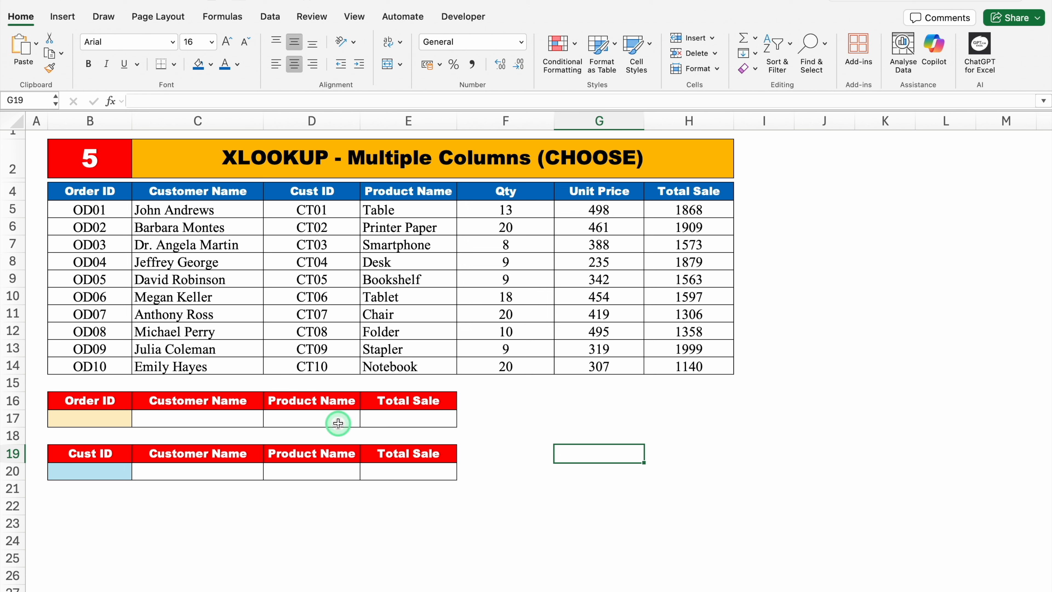
left_click(114, 416)
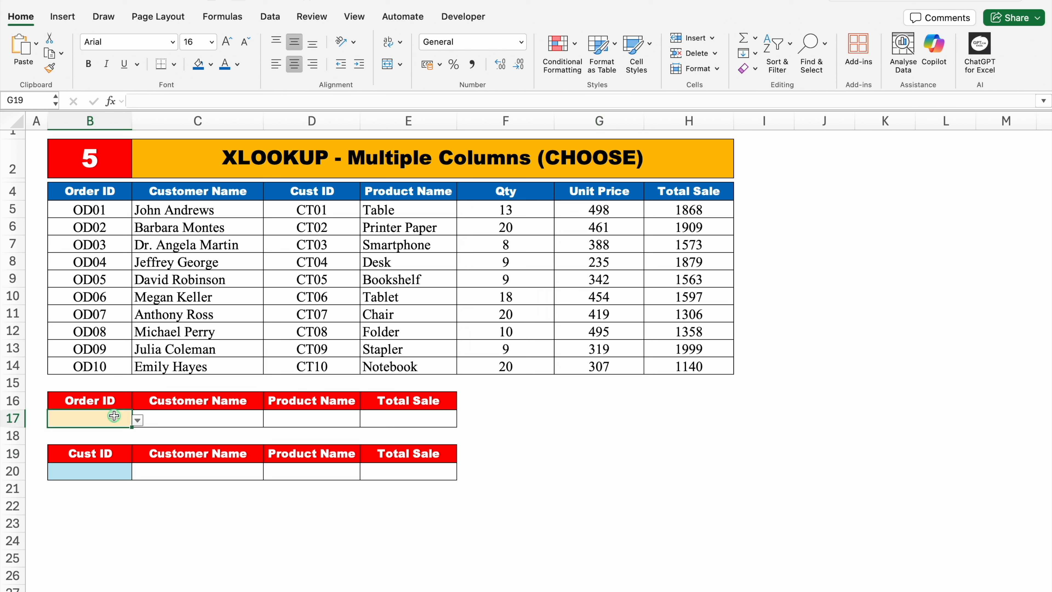
left_click(137, 419)
left_click(63, 448)
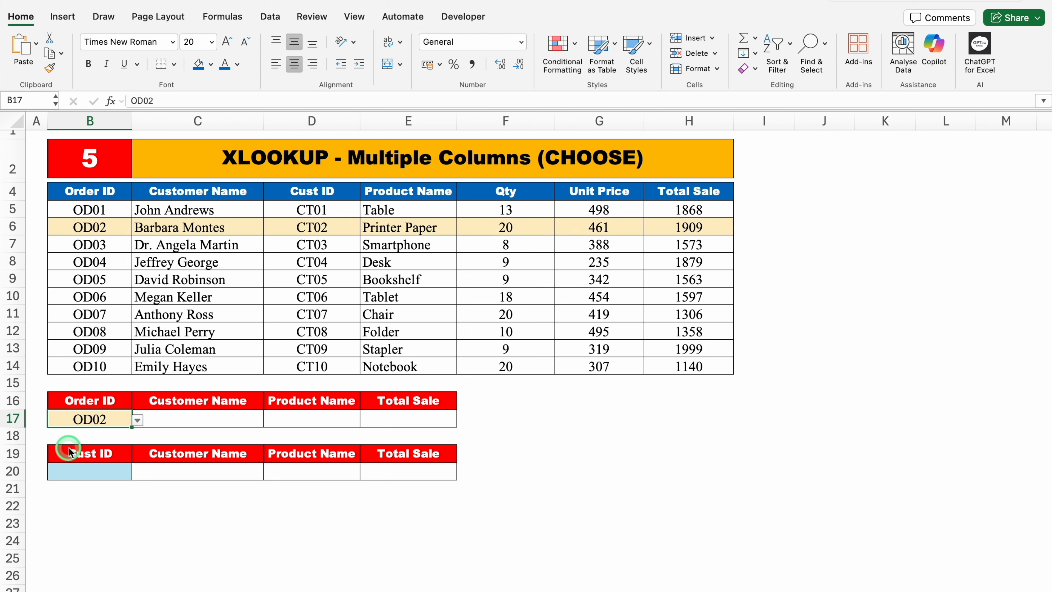
Step: Start an XLOOKUP formula in C17 with B17 as the lookup value and B5:B14 as the lookup array
left_click(240, 426)
type("=XL")
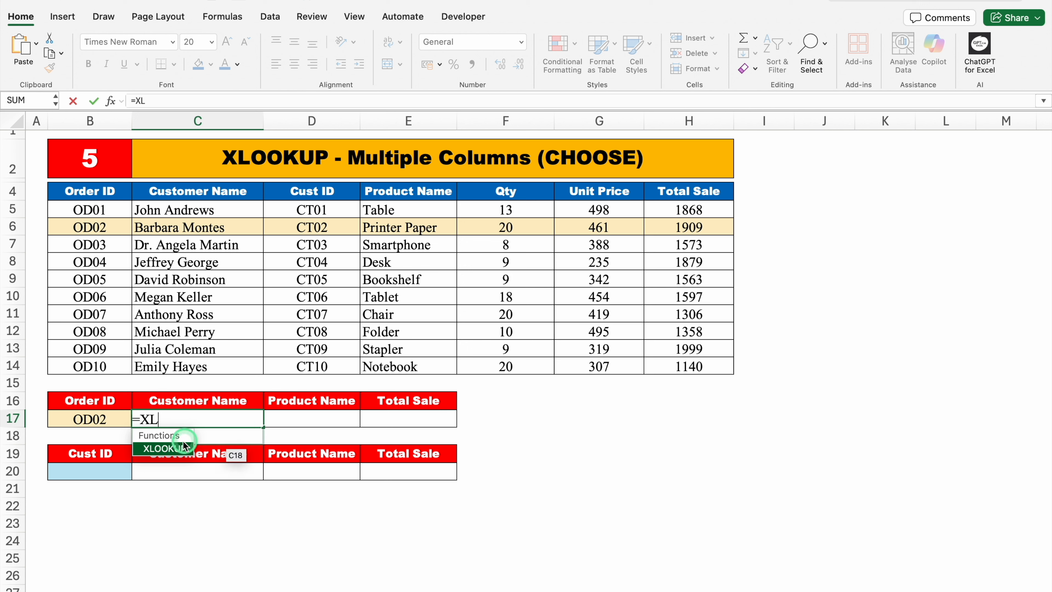
double_click(170, 448)
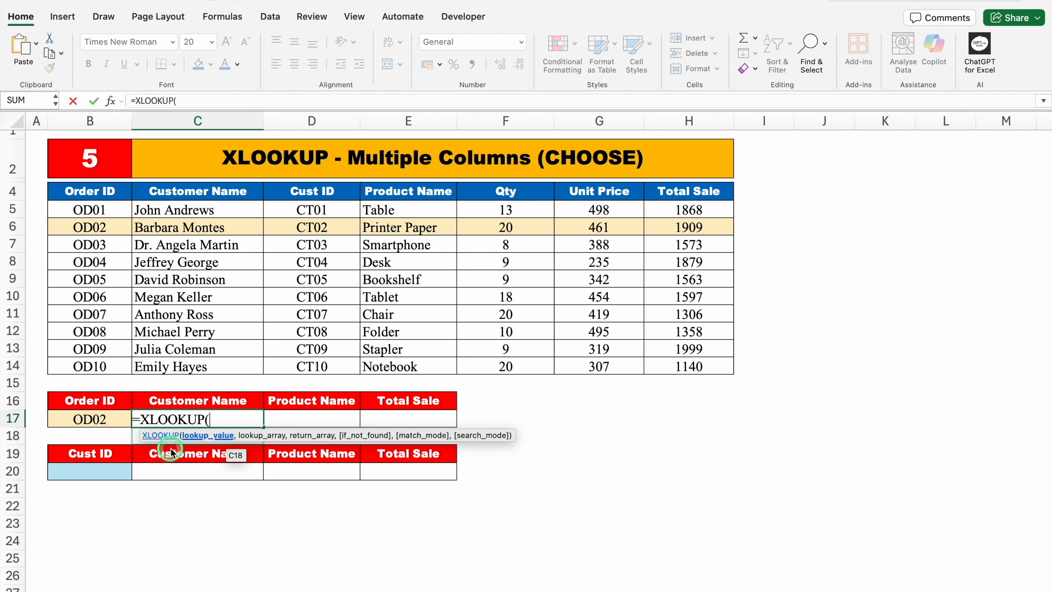
left_click(108, 419)
type(",")
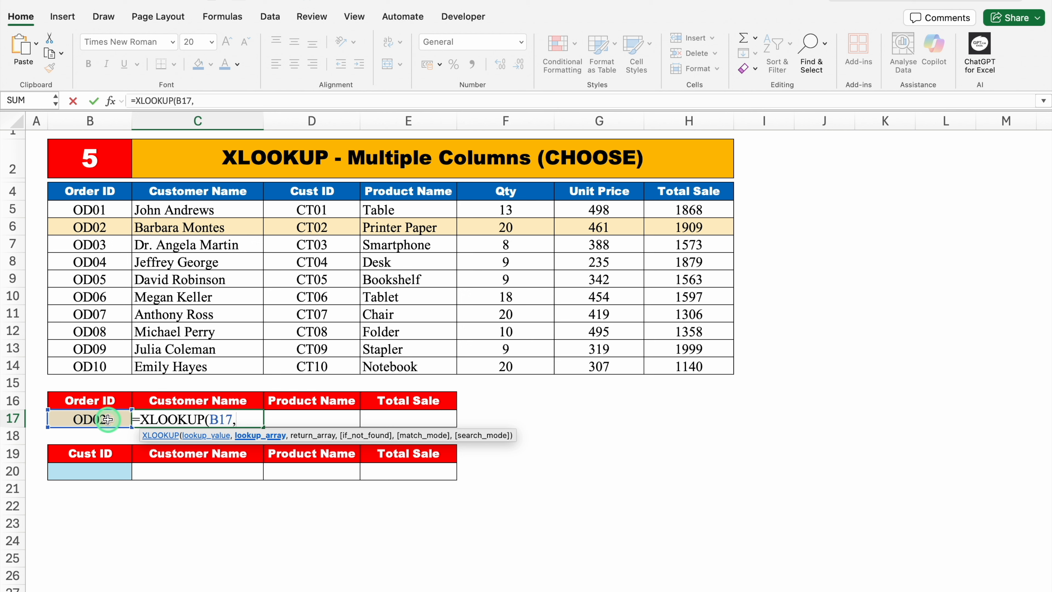
left_click(112, 209)
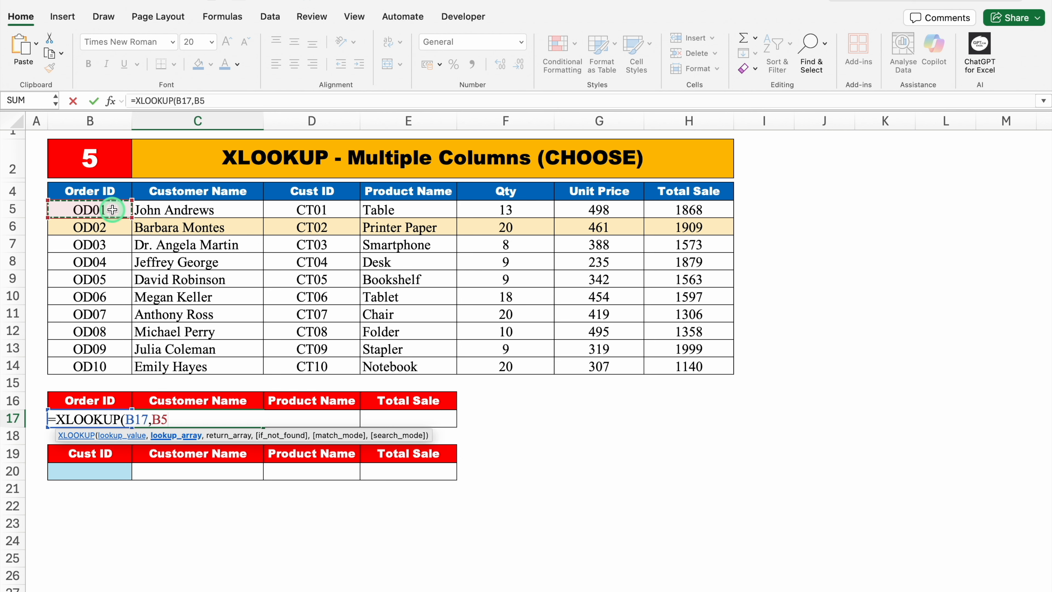
left_click_drag(113, 209, 115, 366)
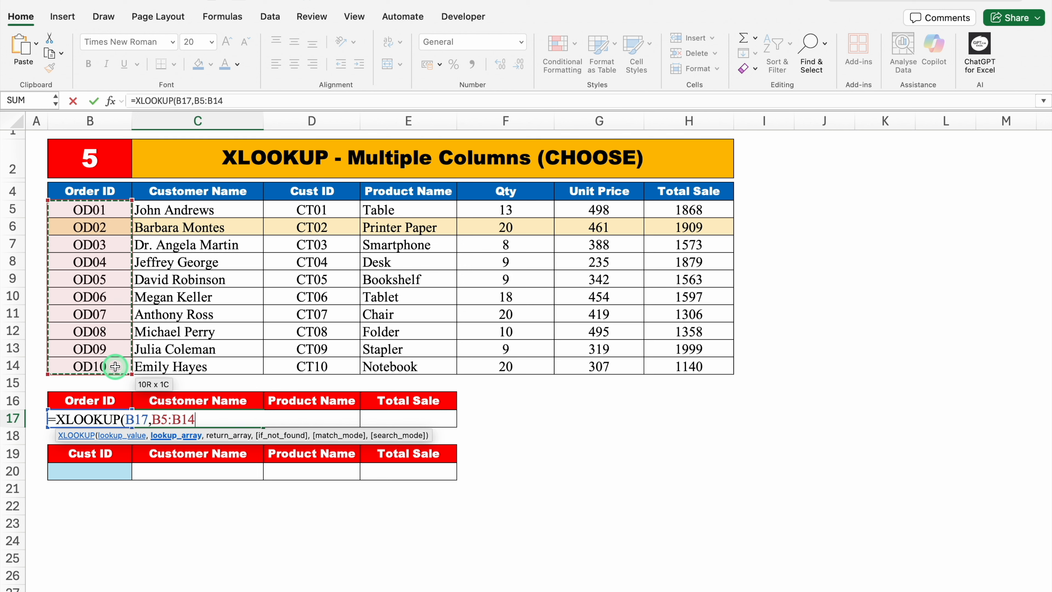
type(",")
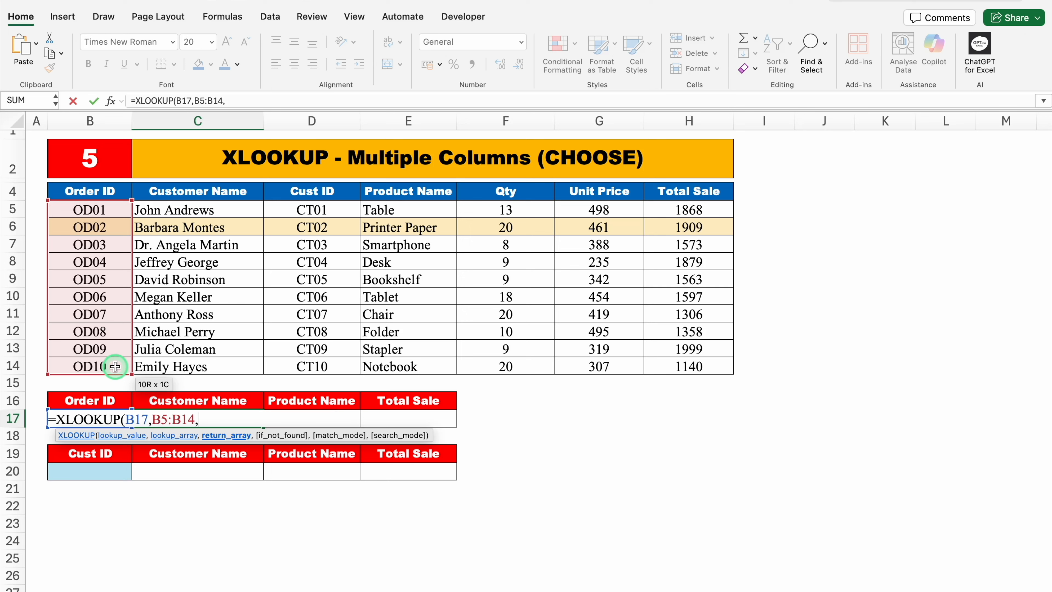
left_click_drag(115, 366, 116, 367)
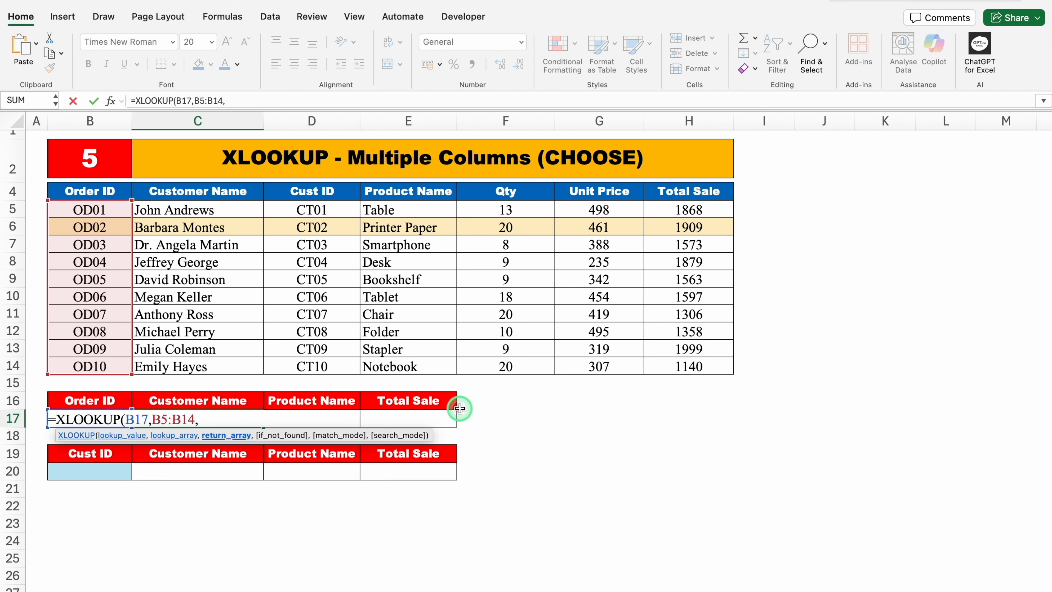
Step: Nest a CHOOSE function with the index array {1,2,3} as the return array of the C17 formula
type("C")
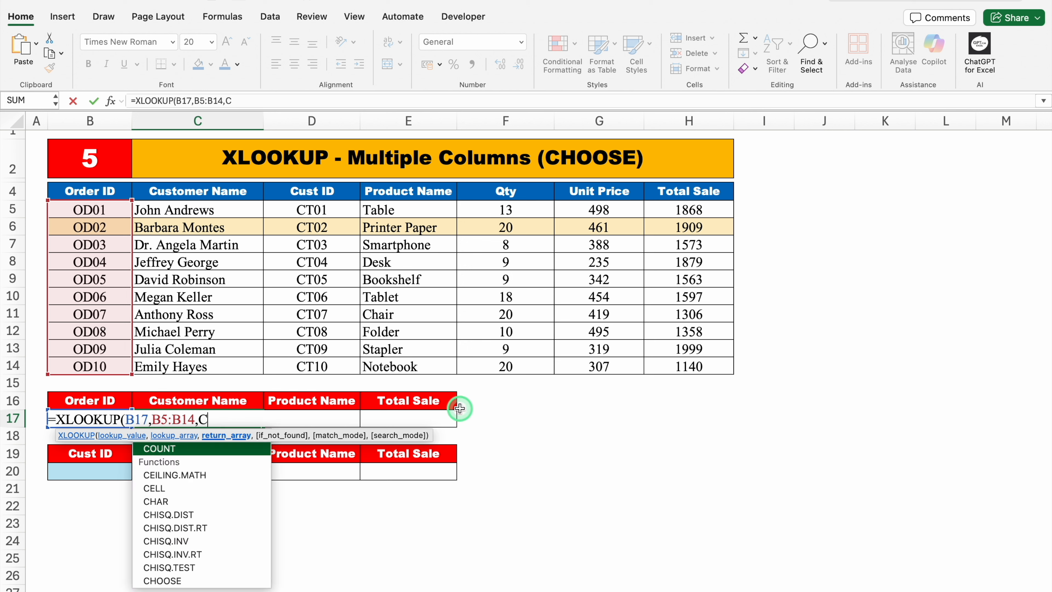
type("HOO")
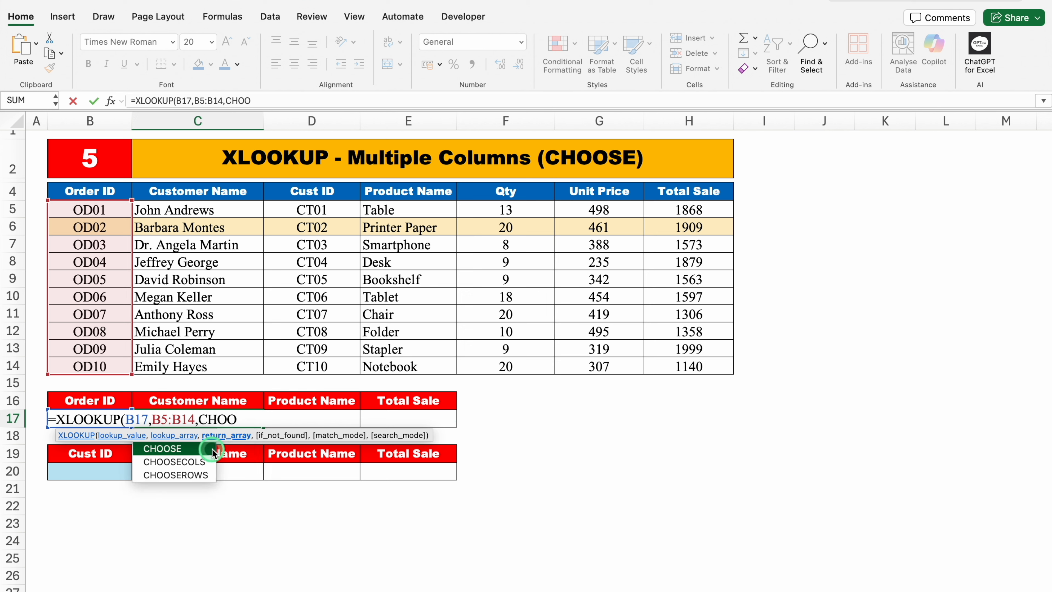
left_click(212, 462)
left_click(212, 476)
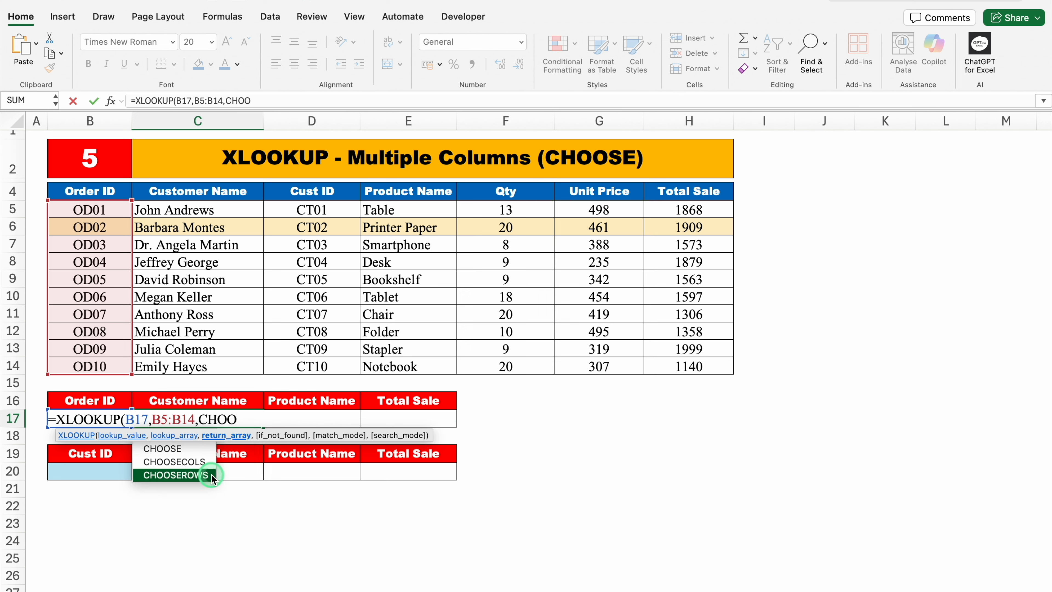
left_click(208, 464)
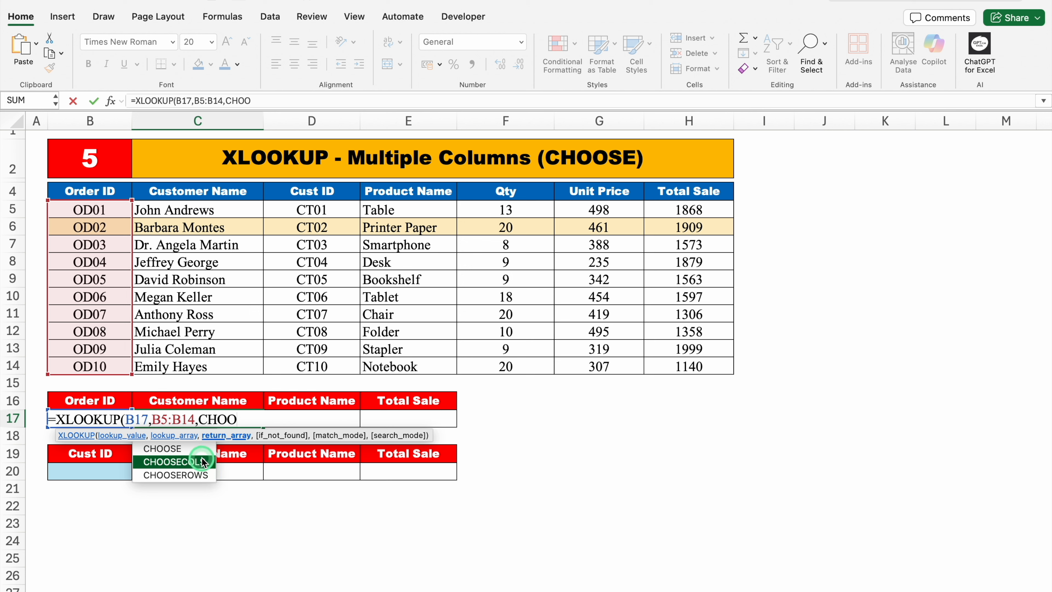
left_click(195, 449)
double_click(198, 452)
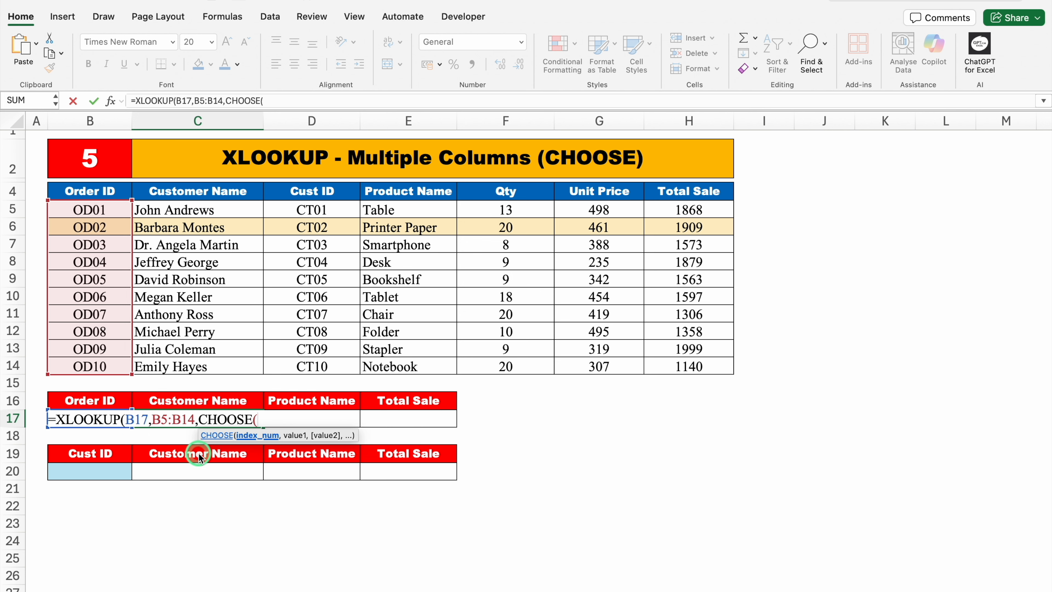
type("{1,2,3")
type(",")
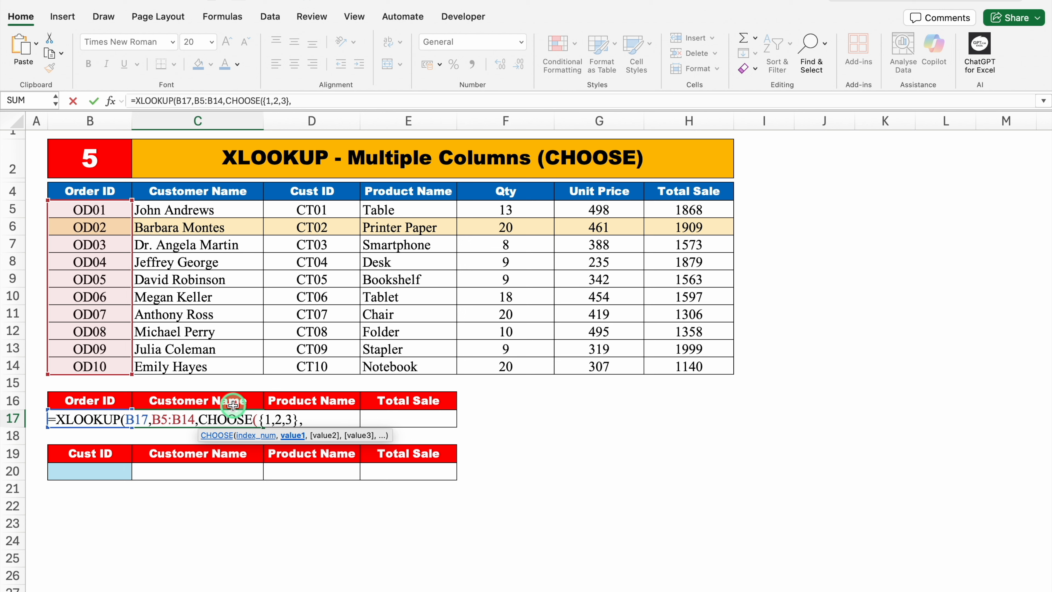
Step: Add C5:C14, E5:E14 and H5:H14 as the CHOOSE values and complete the C17 formula
left_click_drag(207, 209, 225, 363)
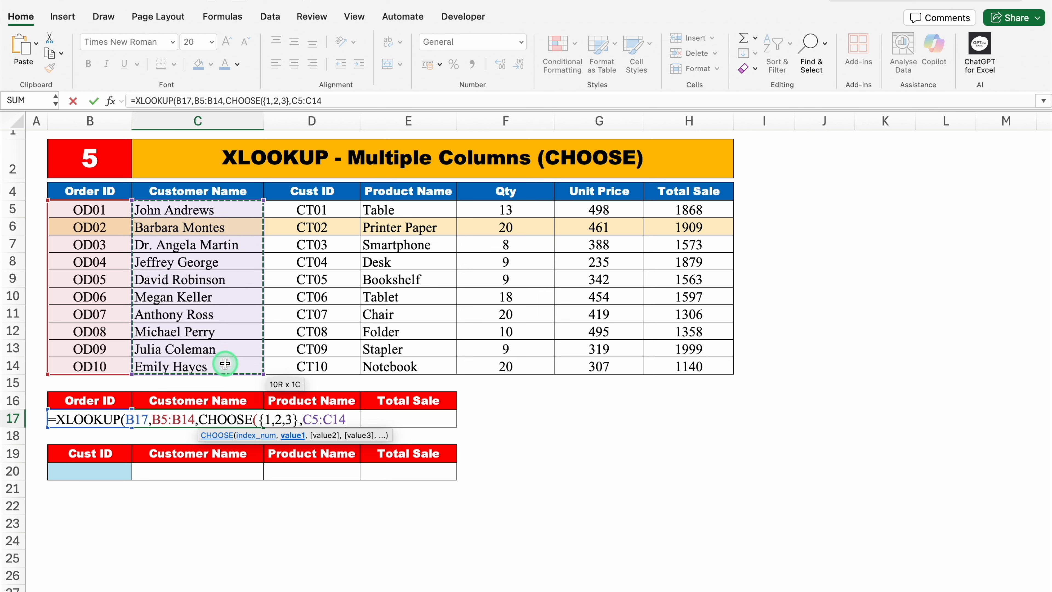
type(",")
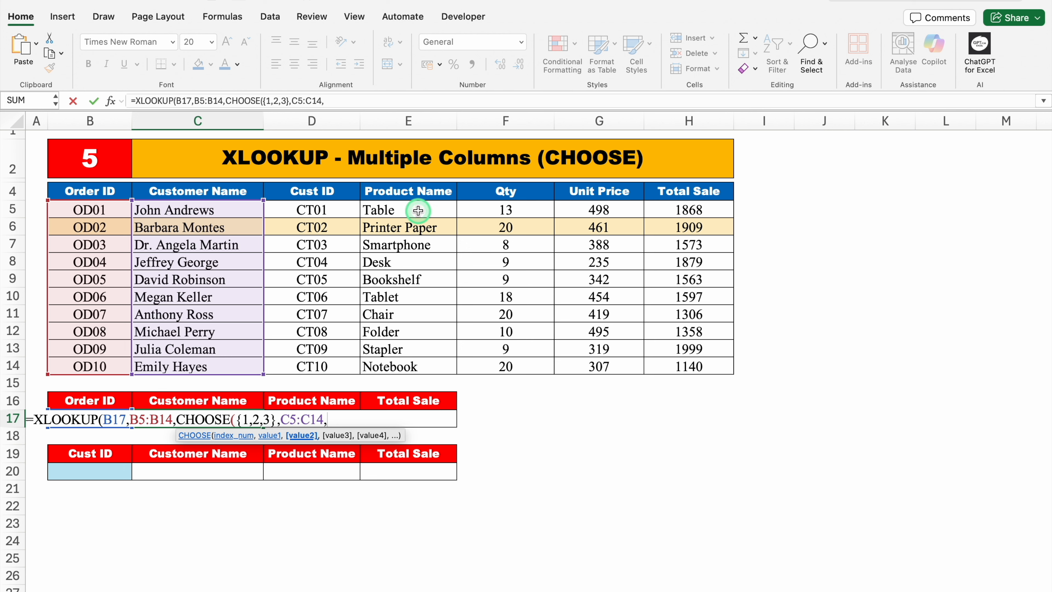
left_click_drag(416, 208, 420, 358)
type(",")
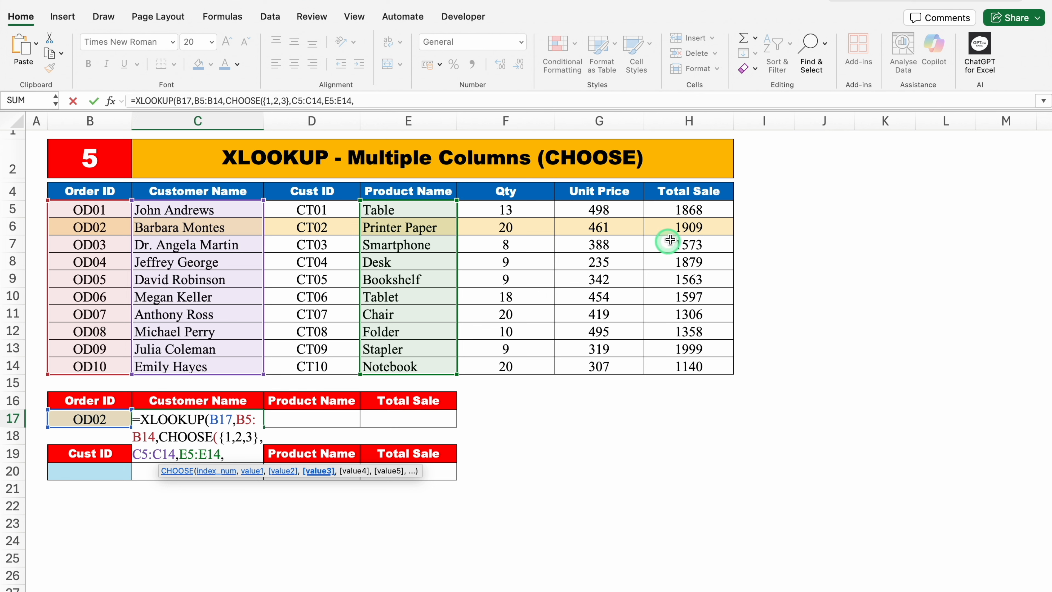
left_click_drag(689, 208, 701, 366)
type("))")
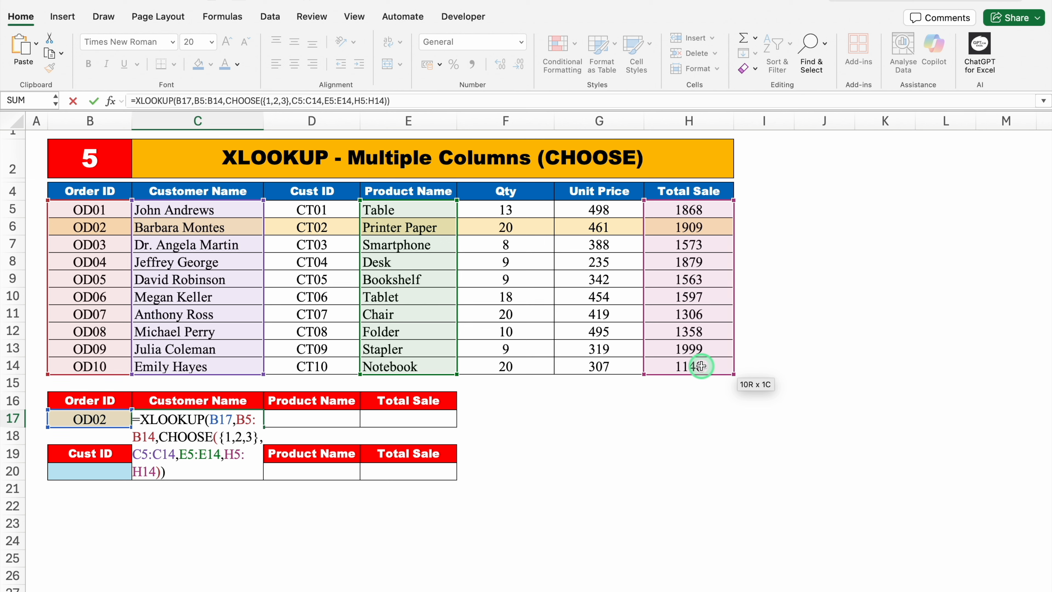
key("Return")
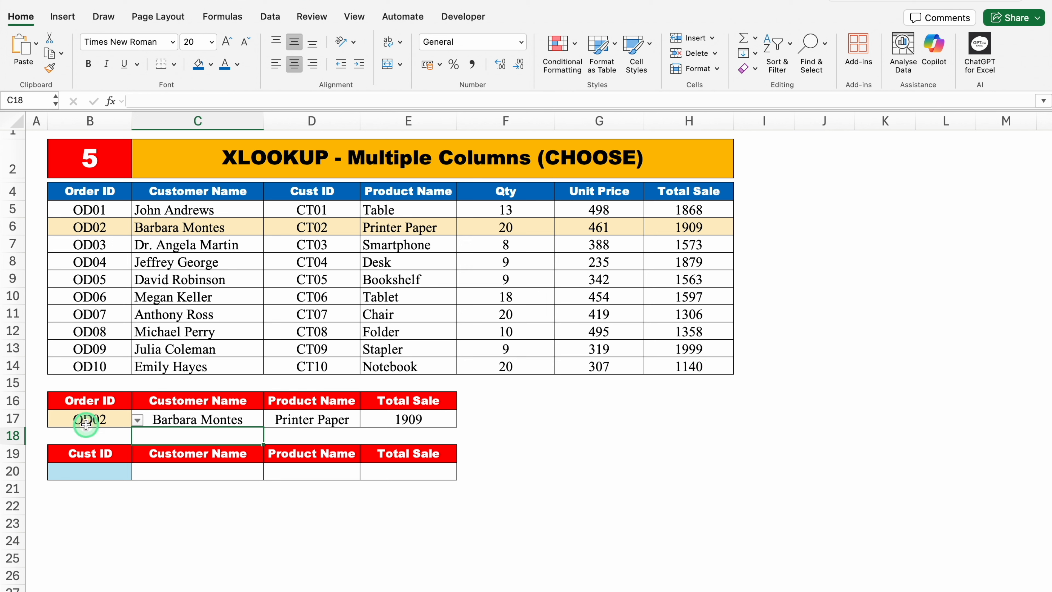
left_click(233, 399)
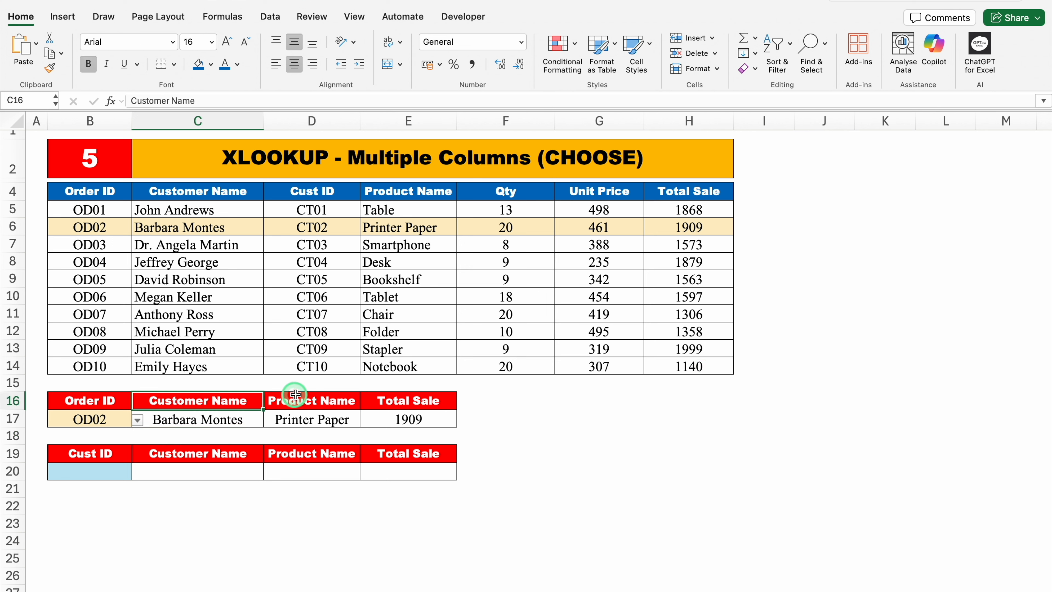
left_click(293, 397)
left_click(397, 396)
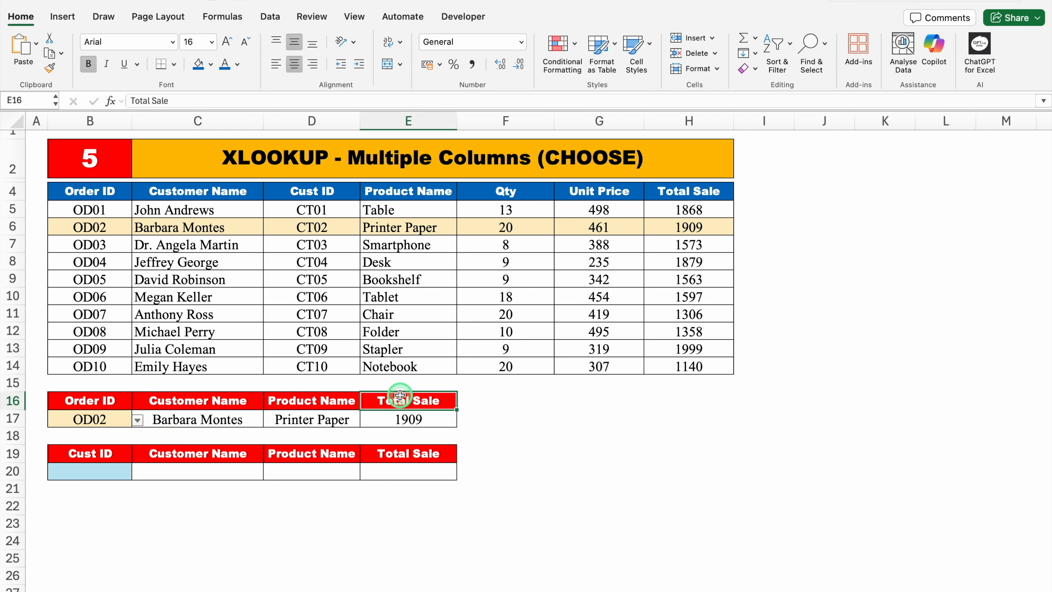
Step: Choose the customer ID of the Chair row as the Cust ID in B20
left_click(115, 470)
left_click(137, 473)
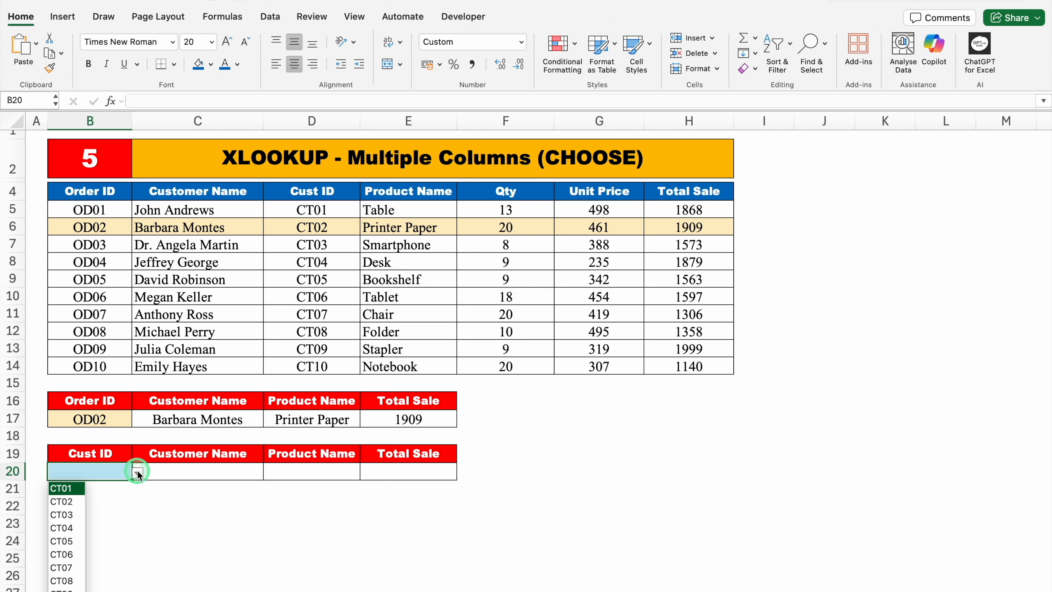
left_click(63, 568)
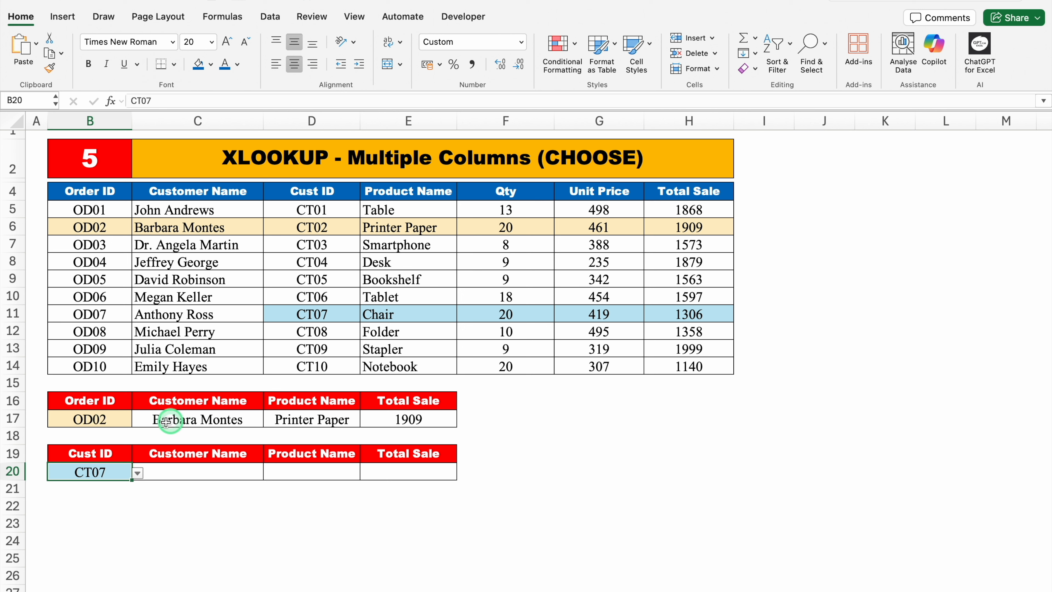
Step: Start an XLOOKUP formula in C20 with B20 as the lookup value and D4:D14 as the lookup array
left_click(170, 468)
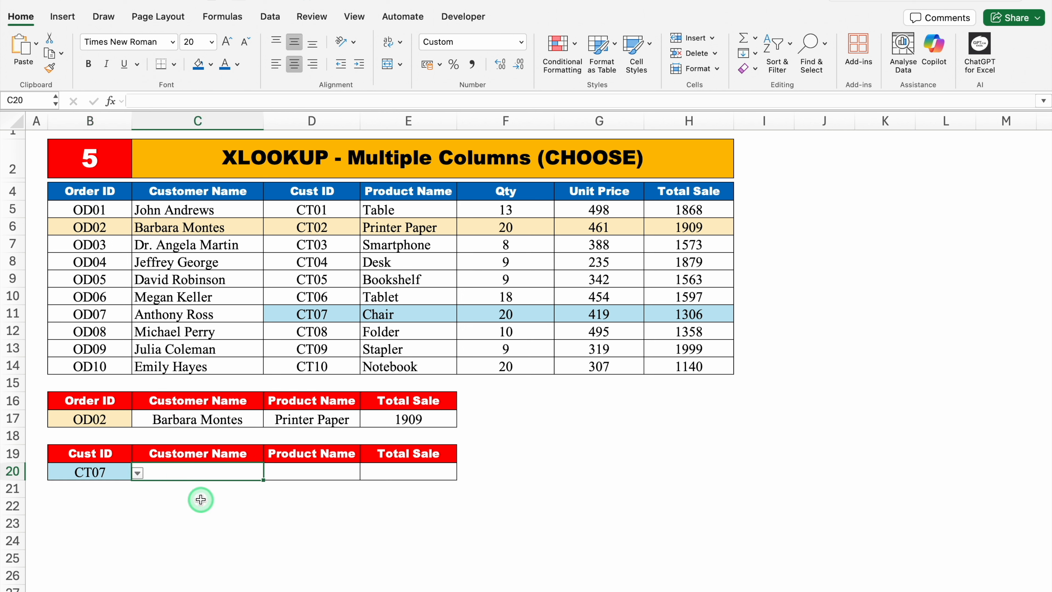
type("=XL")
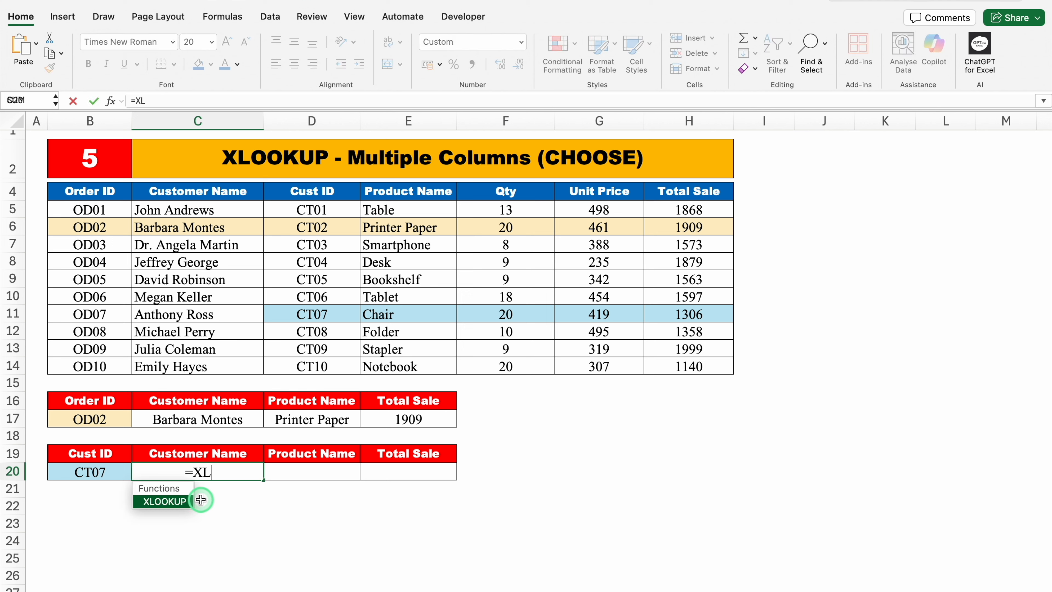
double_click(181, 501)
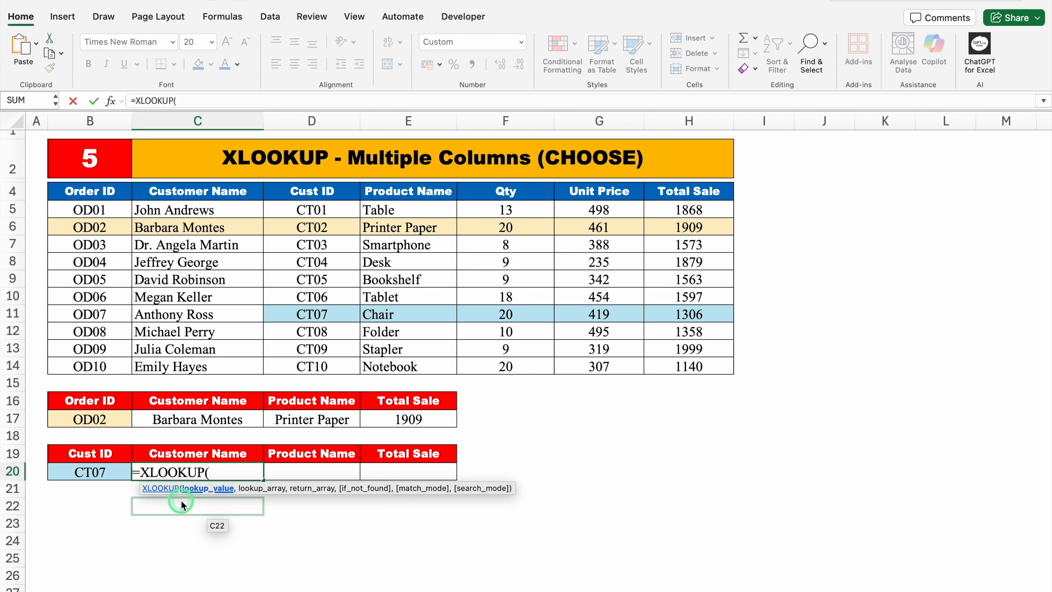
left_click(103, 471)
type(",")
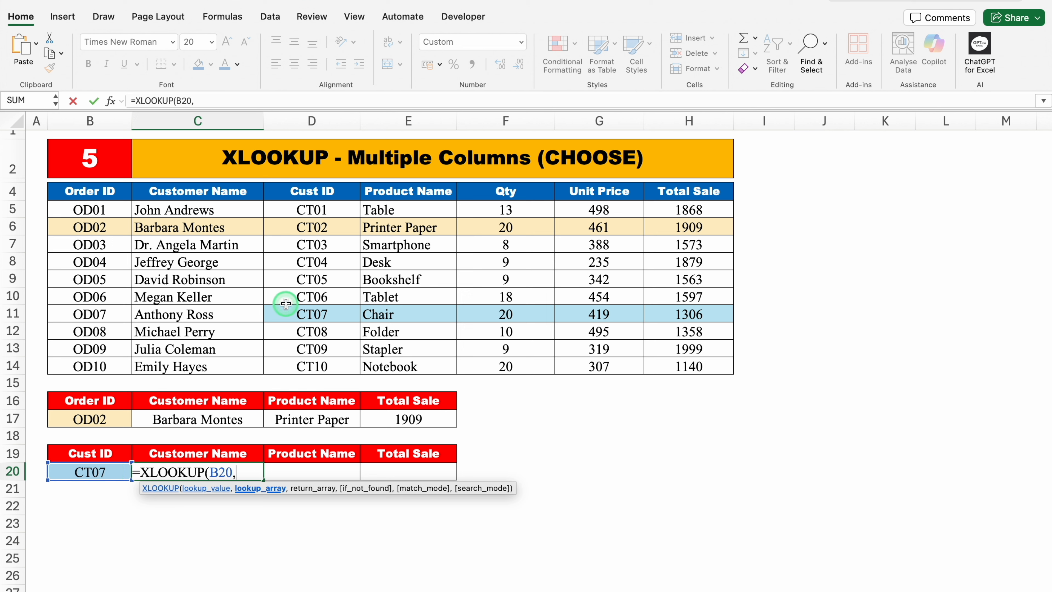
left_click(321, 190)
left_click_drag(321, 190, 318, 365)
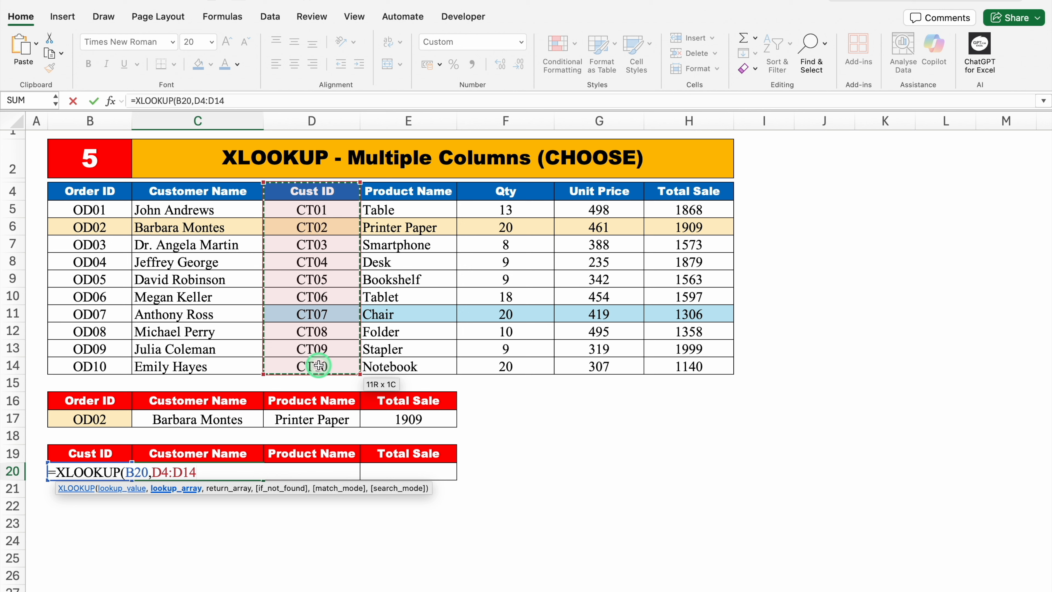
type(",")
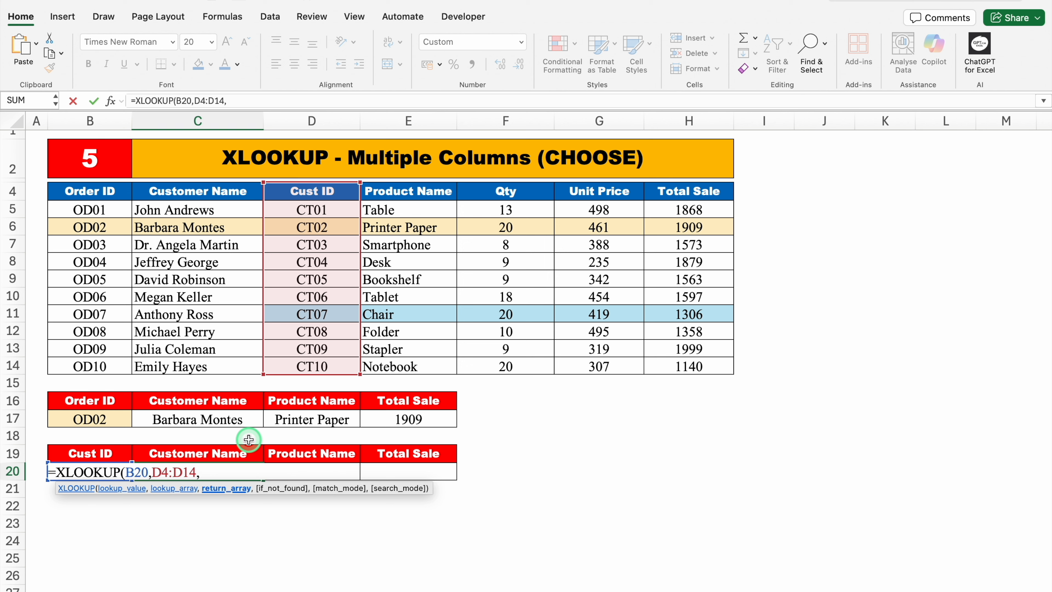
Step: Nest a CHOOSE function with the index array {1,2,3,4} as the return array of the C20 formula
type("CHOO")
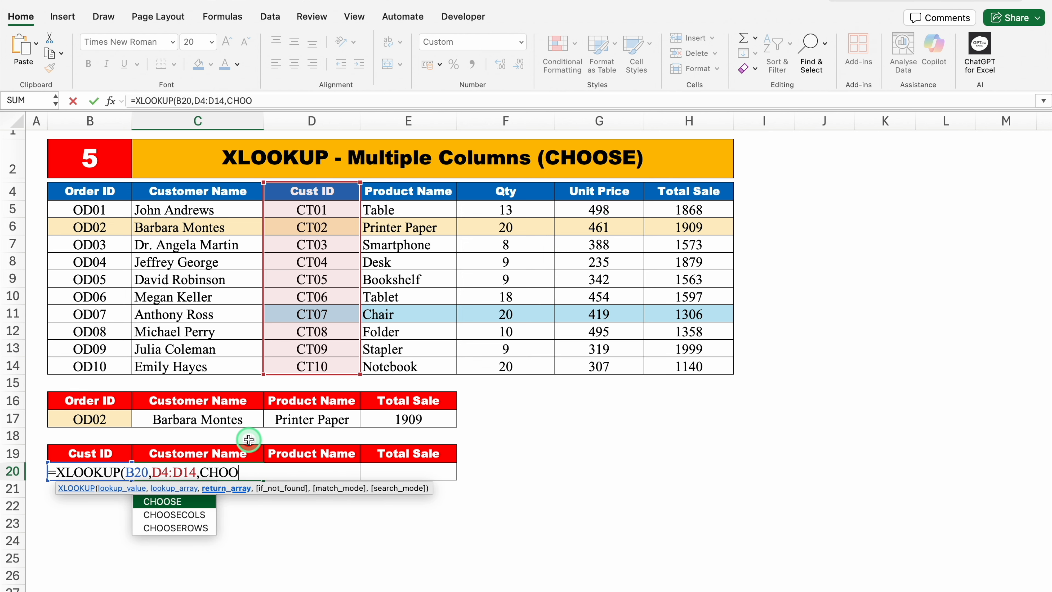
double_click(186, 505)
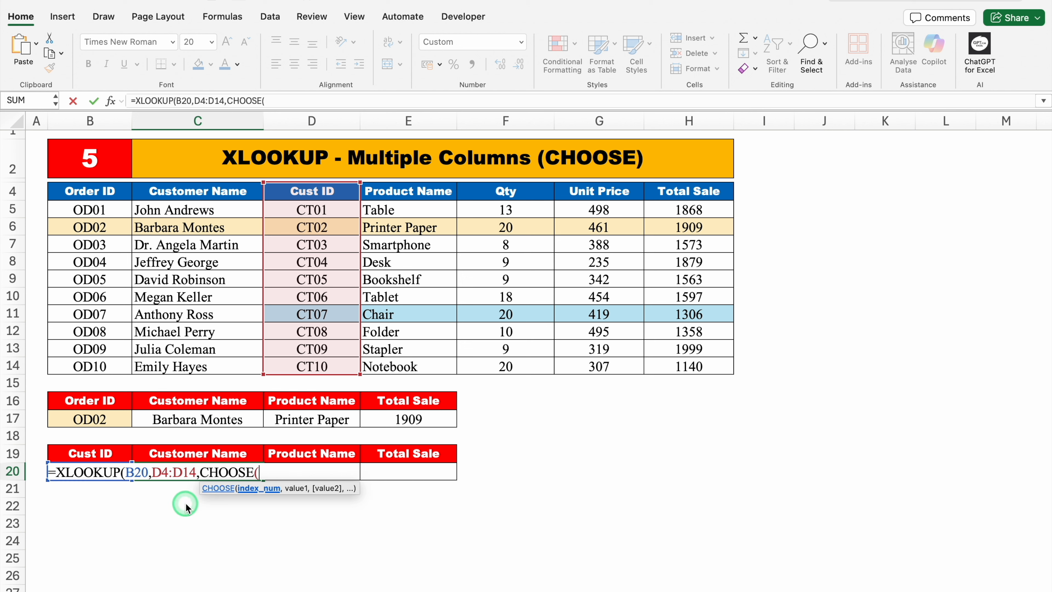
type("{")
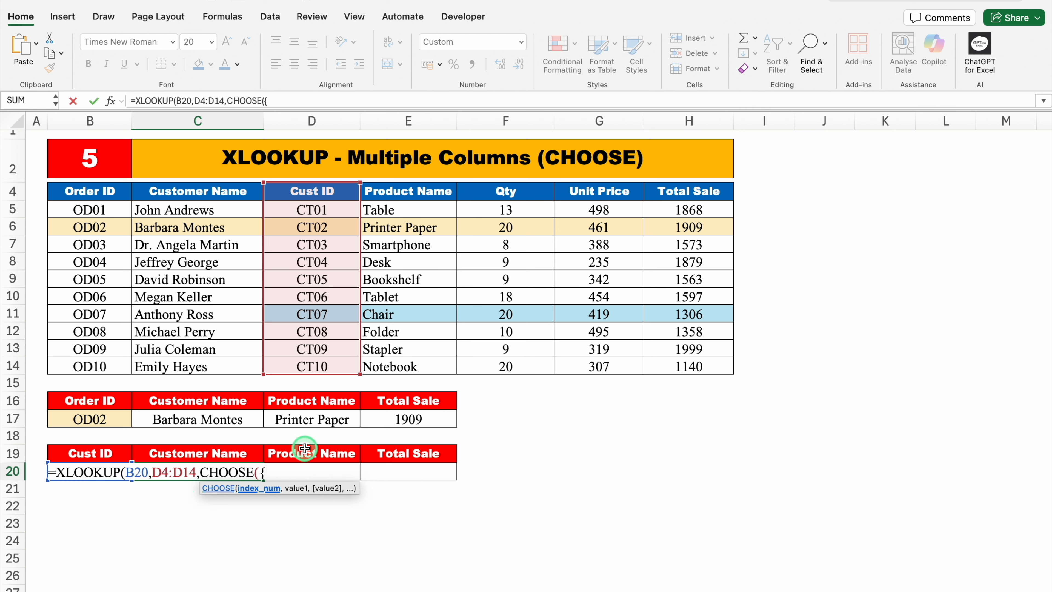
type("1")
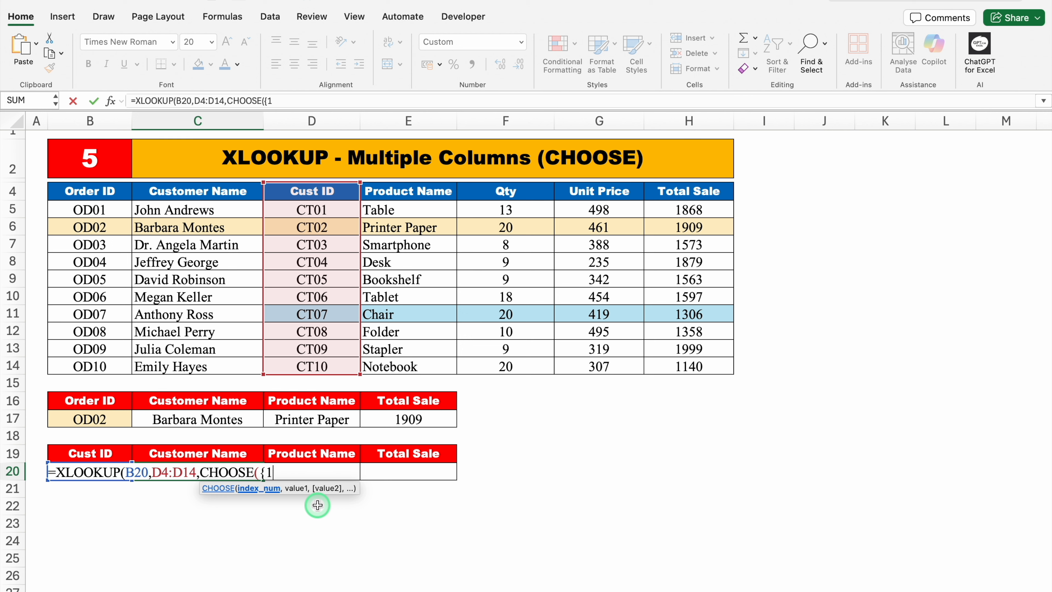
type(",2,3,4},")
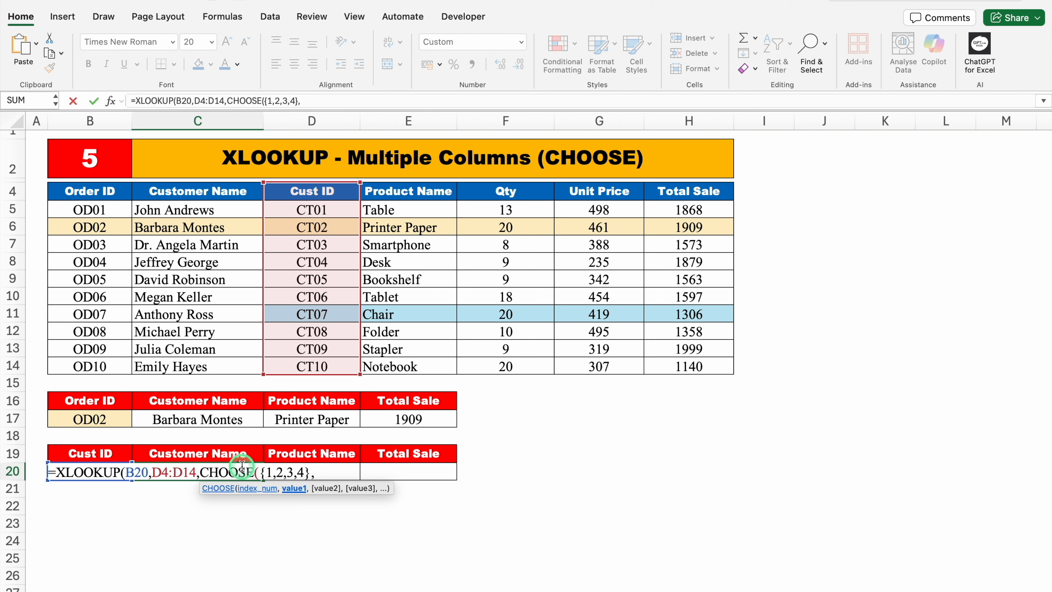
Step: Add C4:C14, E4:E14, H4:H14 and B4:B14 as the CHOOSE values and complete the C20 formula
left_click_drag(216, 191, 219, 361)
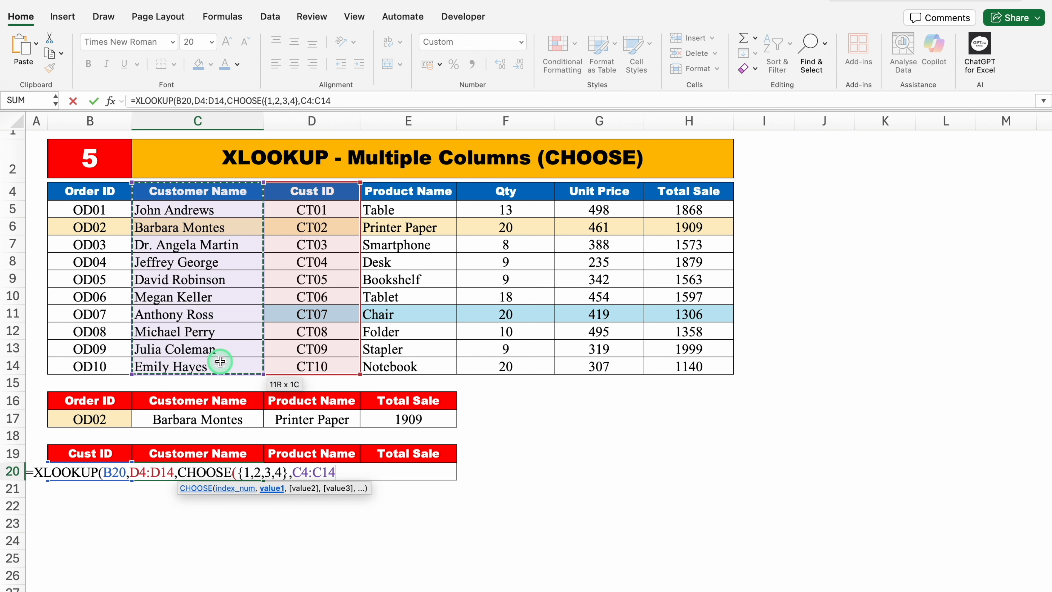
type(",")
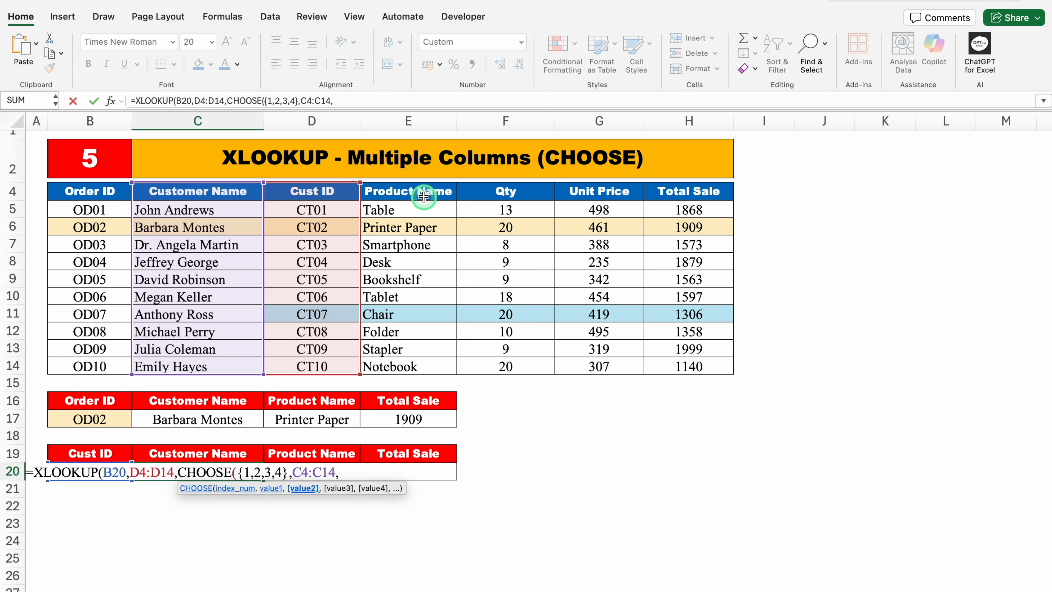
left_click_drag(418, 194, 420, 361)
type(",")
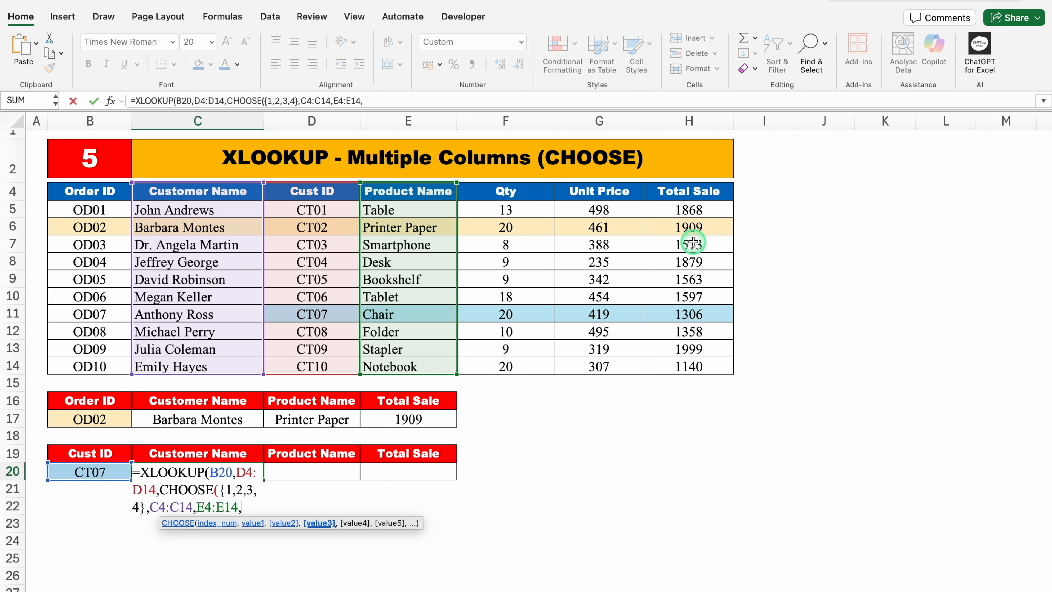
left_click_drag(687, 190, 695, 364)
type(",")
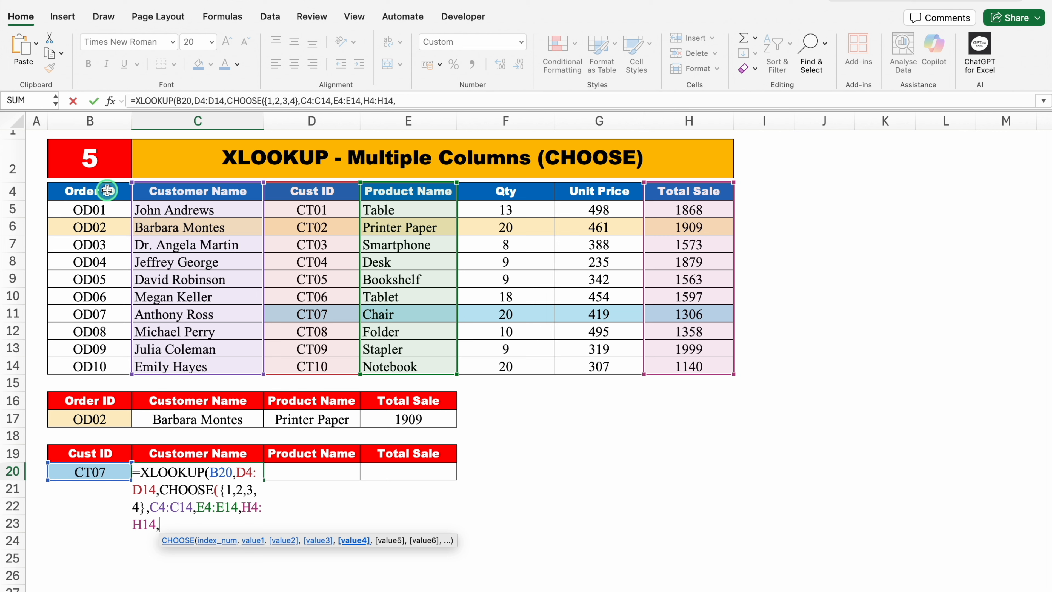
left_click_drag(108, 190, 111, 366)
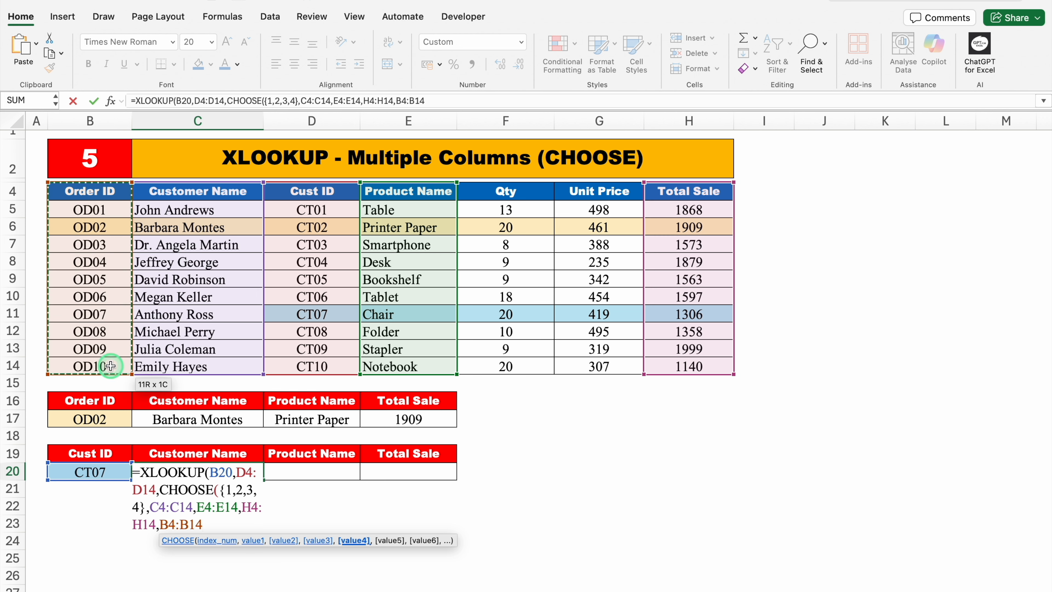
type(")")
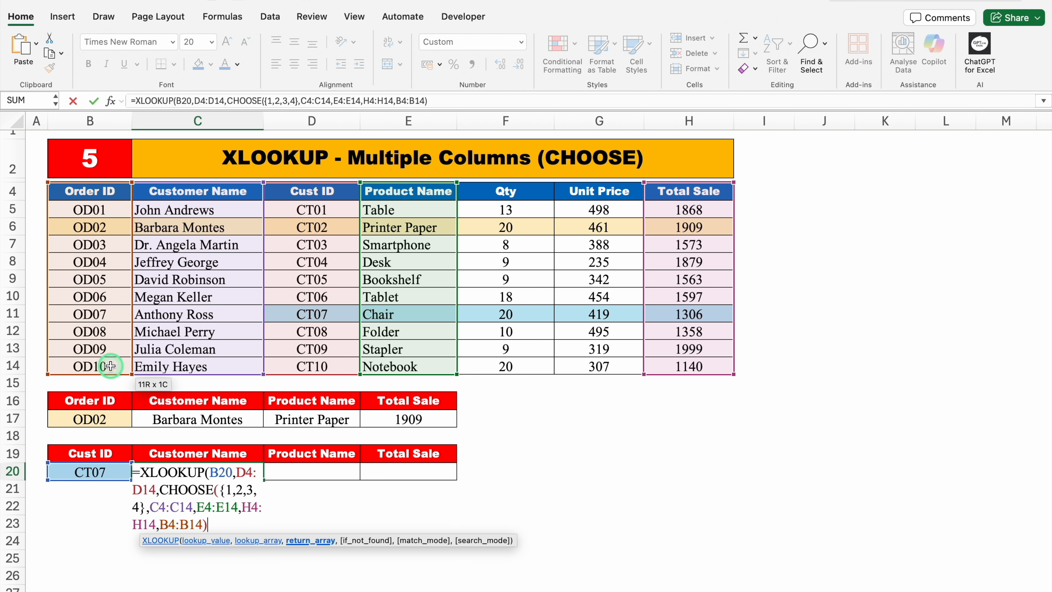
type(")")
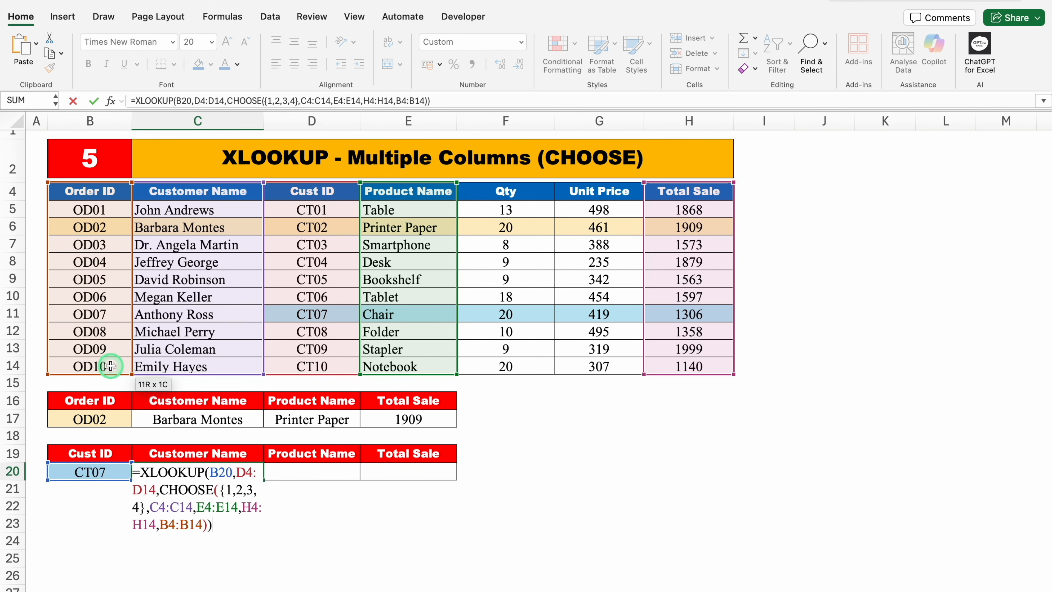
key("Return")
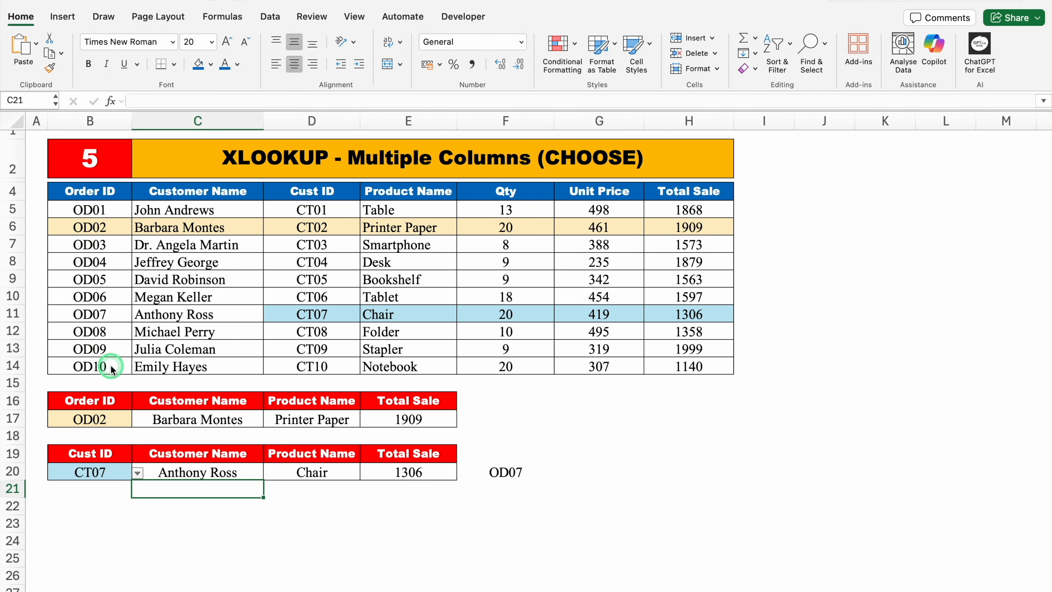
Step: Extend the Total Sale header in E19 to F19 and change the new header's text to "Order ID"
left_click(497, 453)
left_click(439, 457)
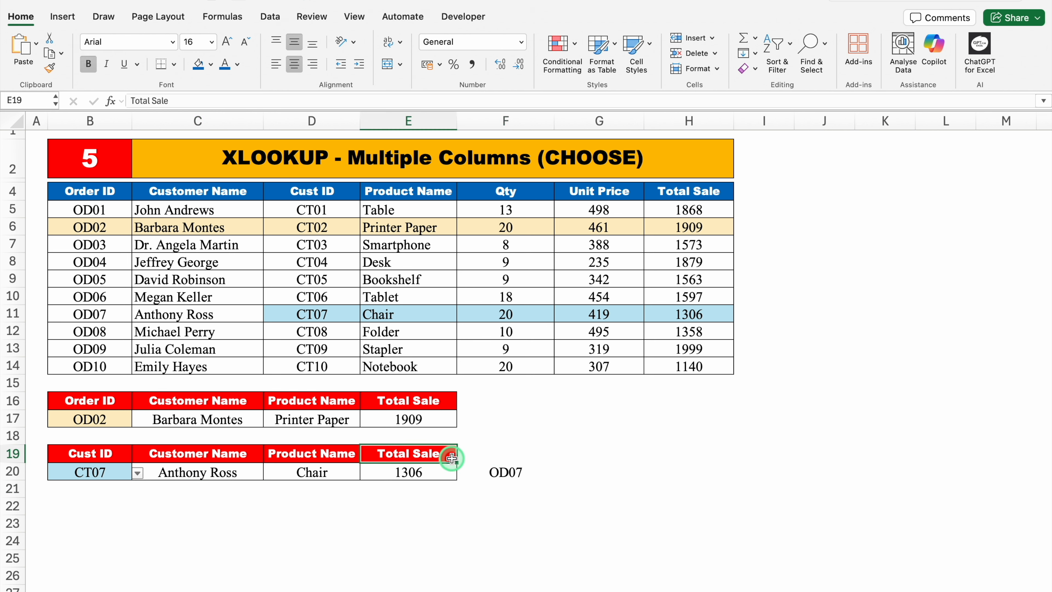
left_click_drag(456, 461, 503, 455)
left_click(505, 453)
type("Order ID")
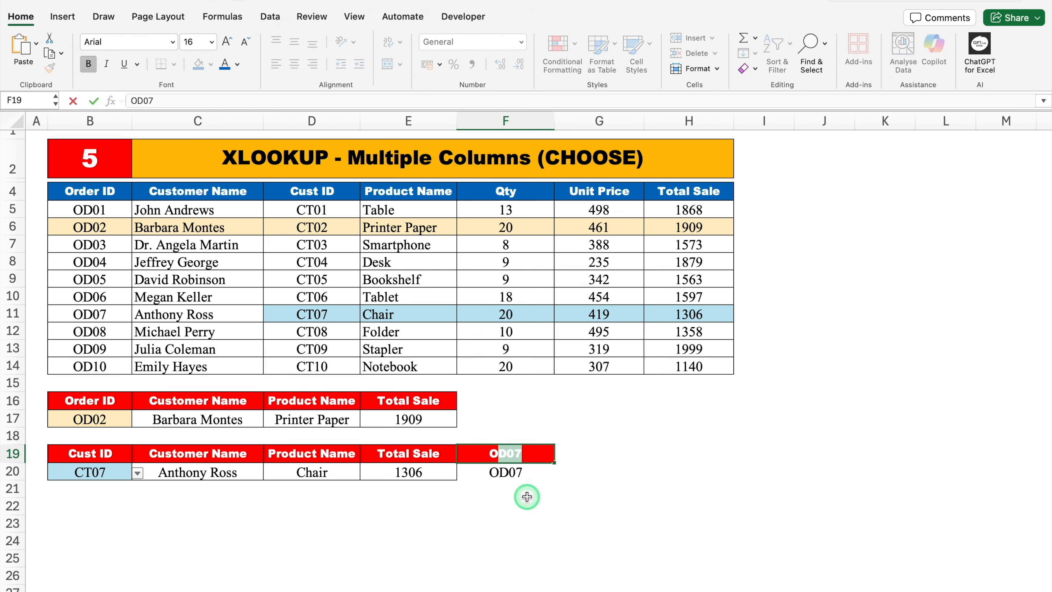
key("Return")
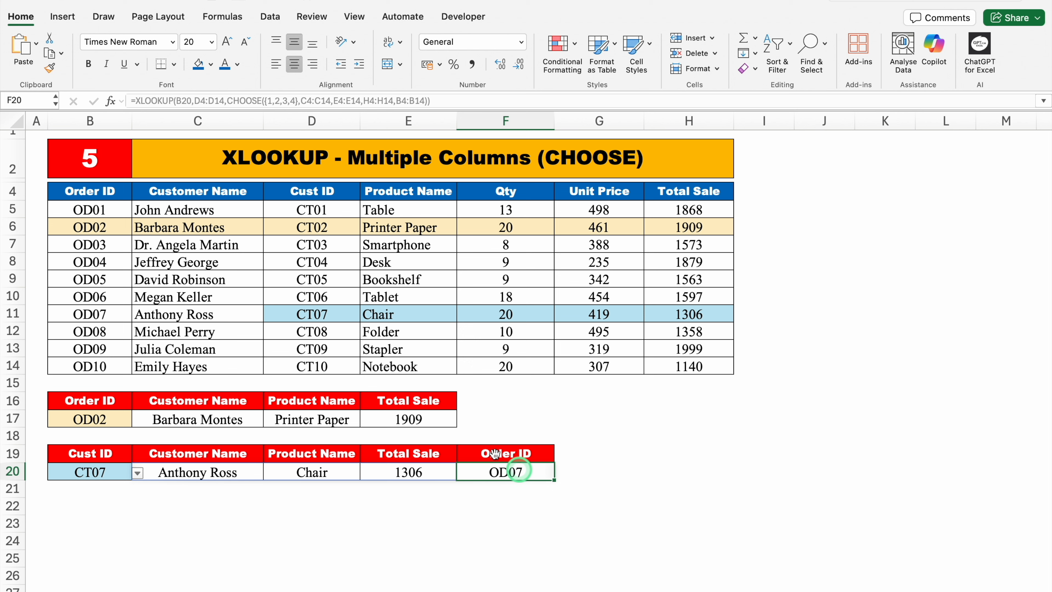
Step: Apply cell borders to the returned order ID in F20
left_click(174, 64)
left_click(194, 192)
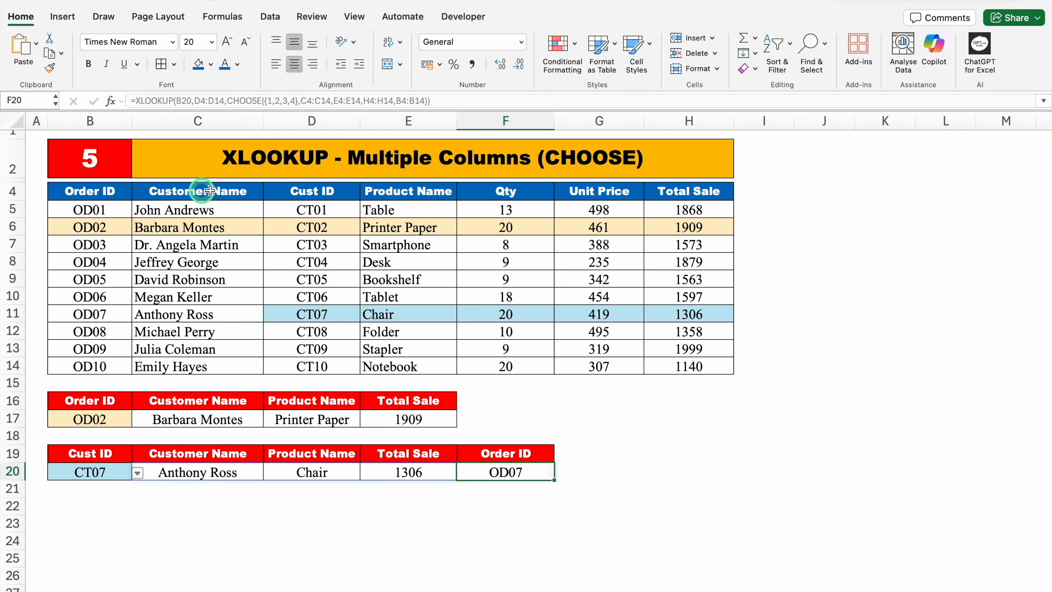
left_click(750, 406)
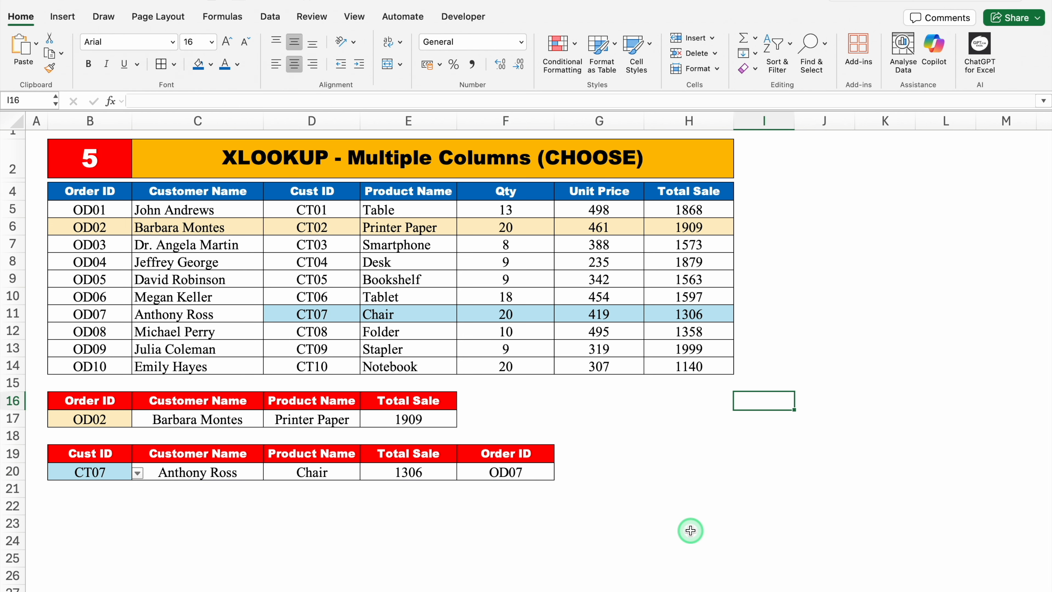